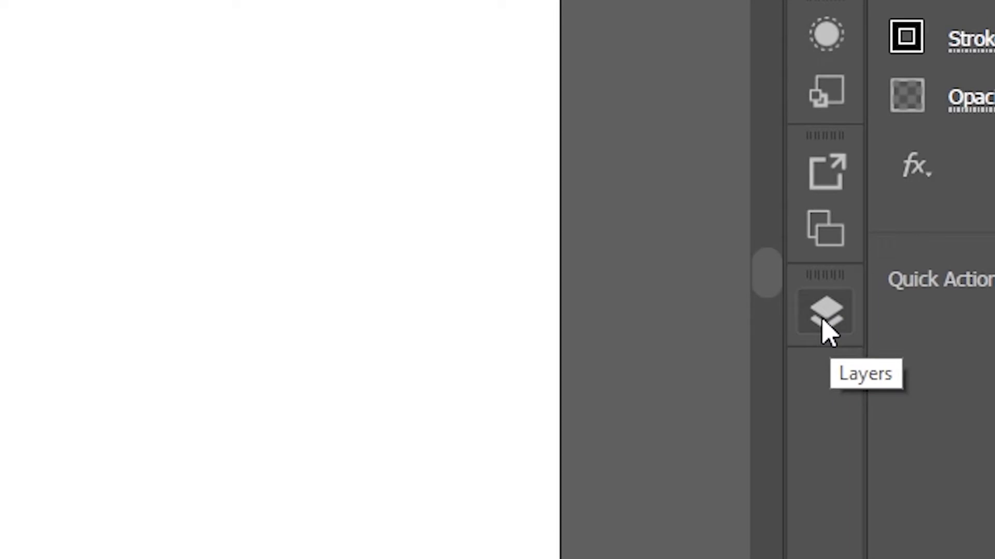
Display the Layers panel in the Essentials Classic workspace.
click(814, 7)
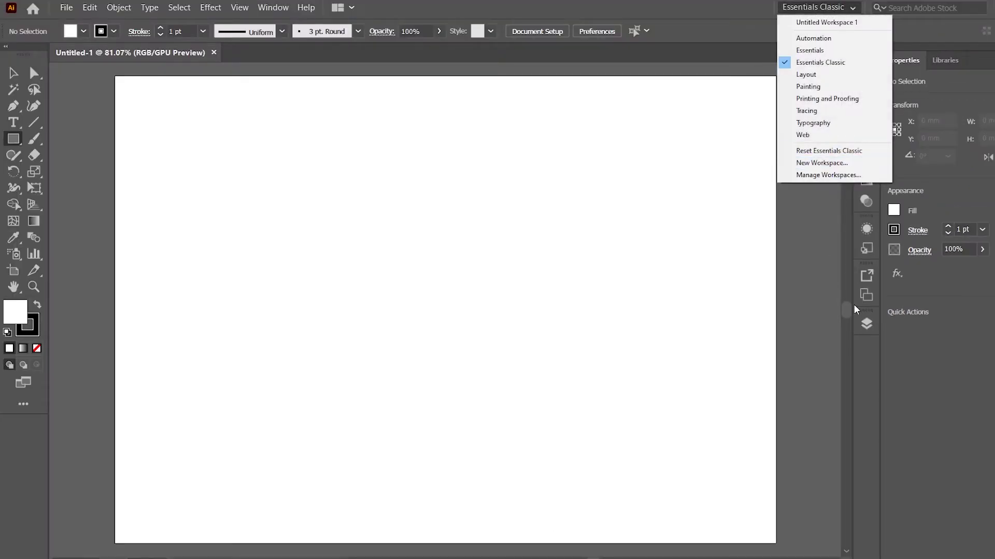
click(866, 329)
click(866, 329)
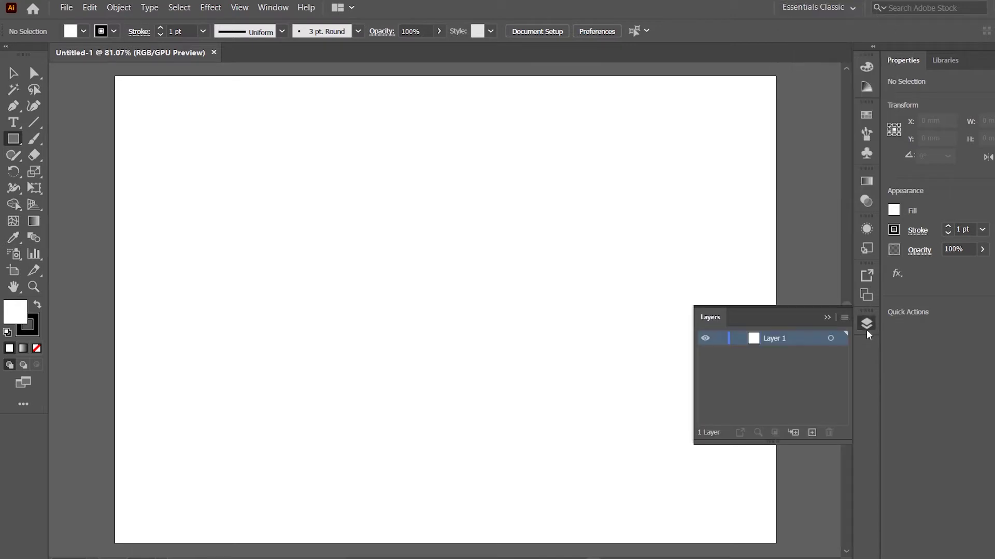
click(275, 7)
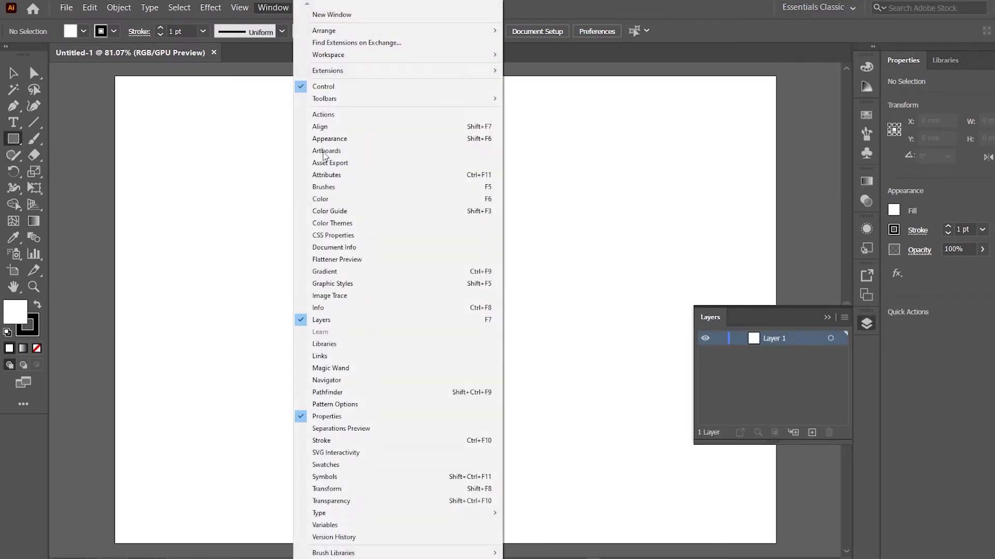
click(356, 322)
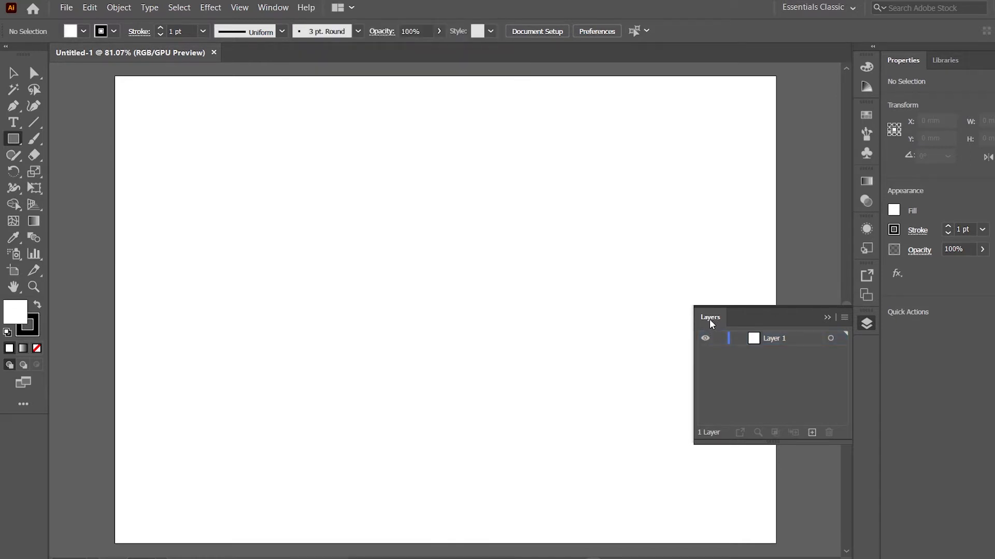
Detach the Layers panel, enlarge it, and place it over the artboard's lower-right area.
drag(708, 319, 616, 243)
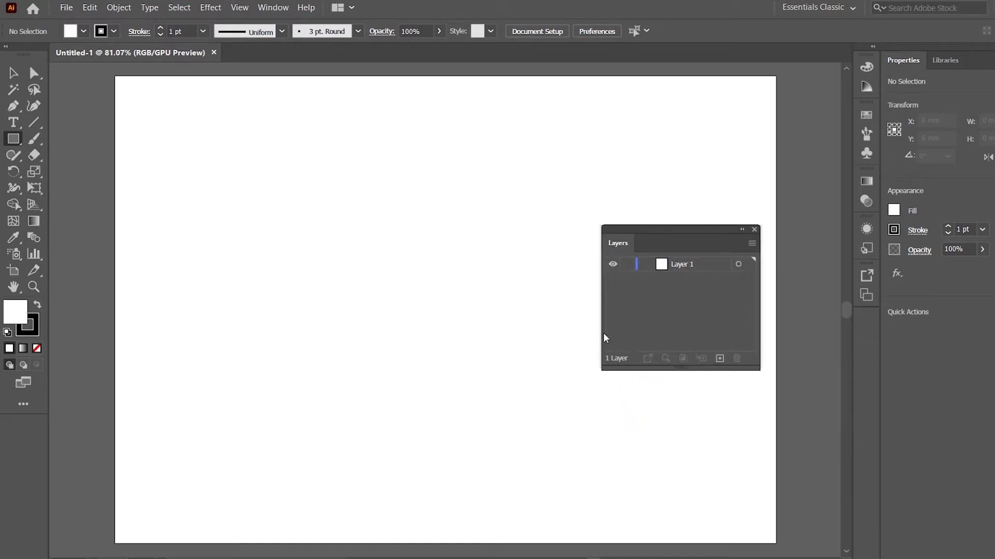
drag(601, 371, 553, 516)
drag(572, 244, 642, 270)
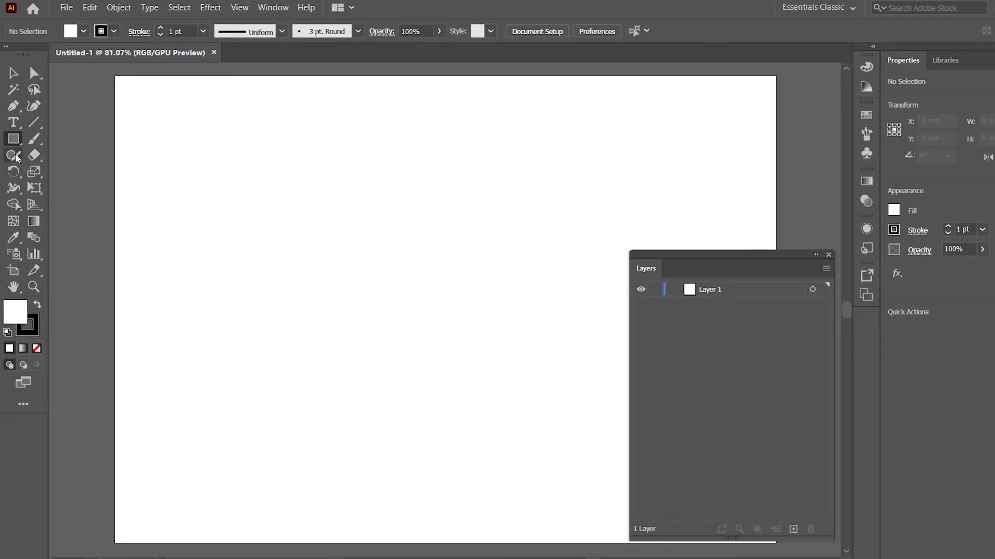
Draw a rectangle about 147 mm wide and 126 mm high on the artboard and expand Layer 1's contents.
click(11, 143)
drag(176, 126, 506, 407)
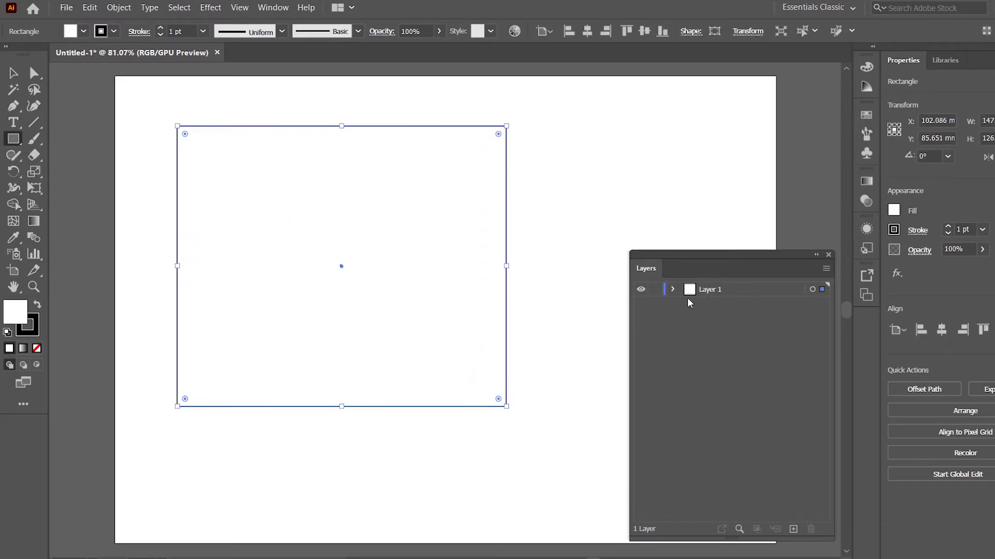
click(673, 290)
Draw a second rectangle, about 98.7 by 75.5 mm, overlapping the first one's upper-right corner, and fill it dark green.
drag(345, 86, 565, 254)
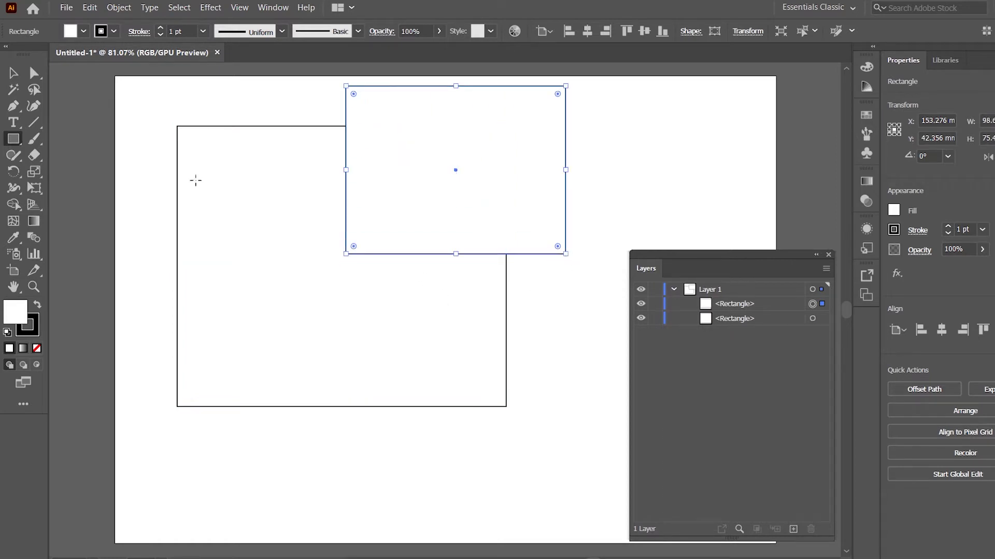
click(84, 33)
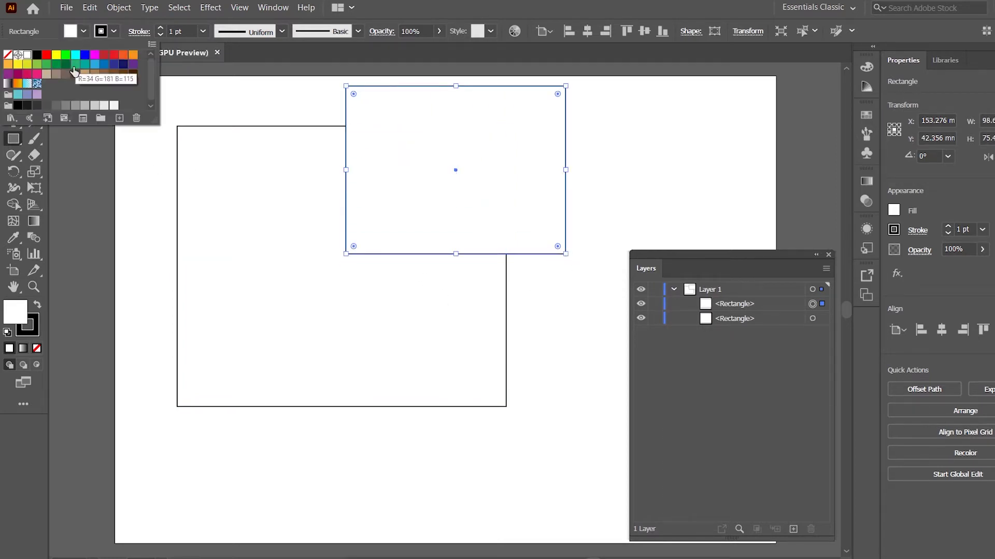
click(65, 64)
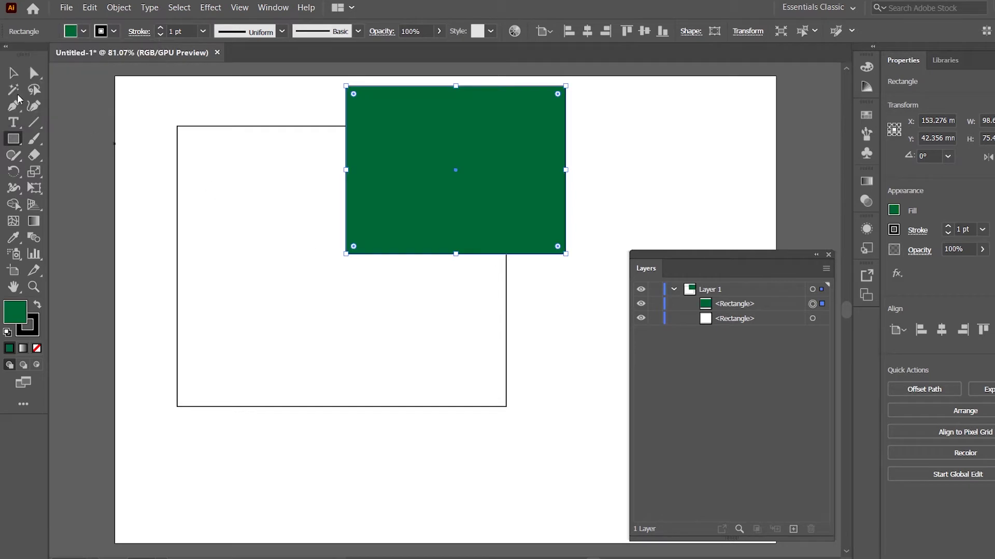
Fill the larger rectangle with dark brown and deselect it.
click(13, 73)
click(249, 205)
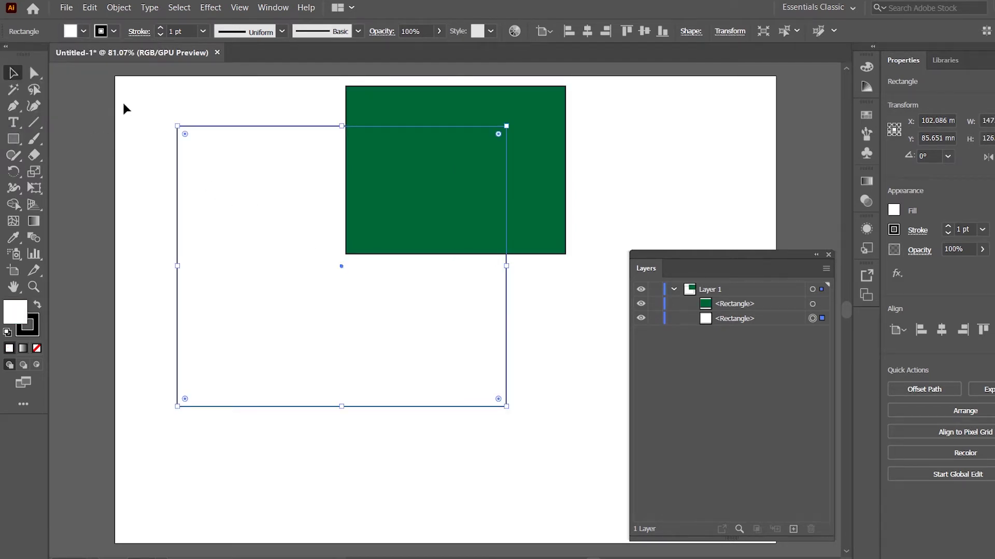
click(84, 32)
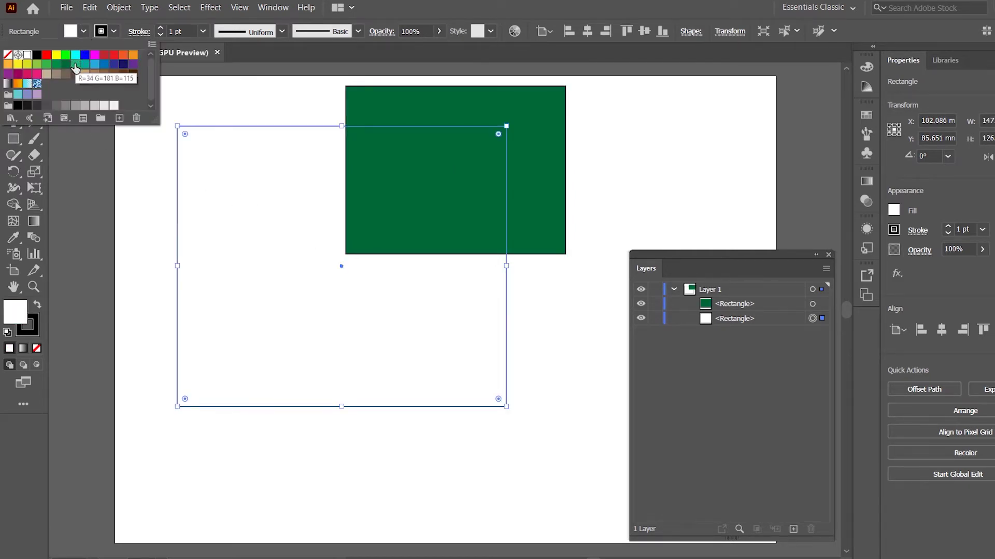
click(76, 76)
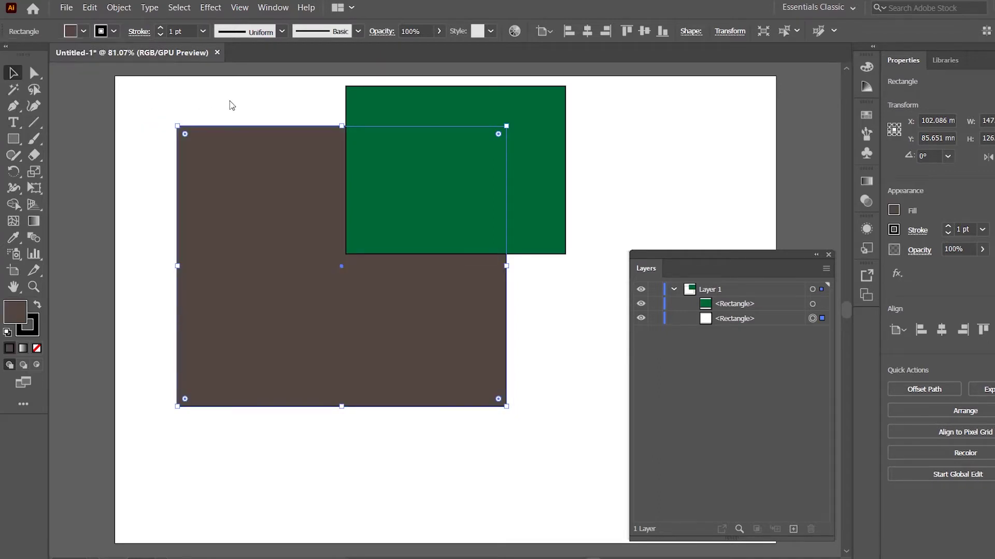
click(612, 142)
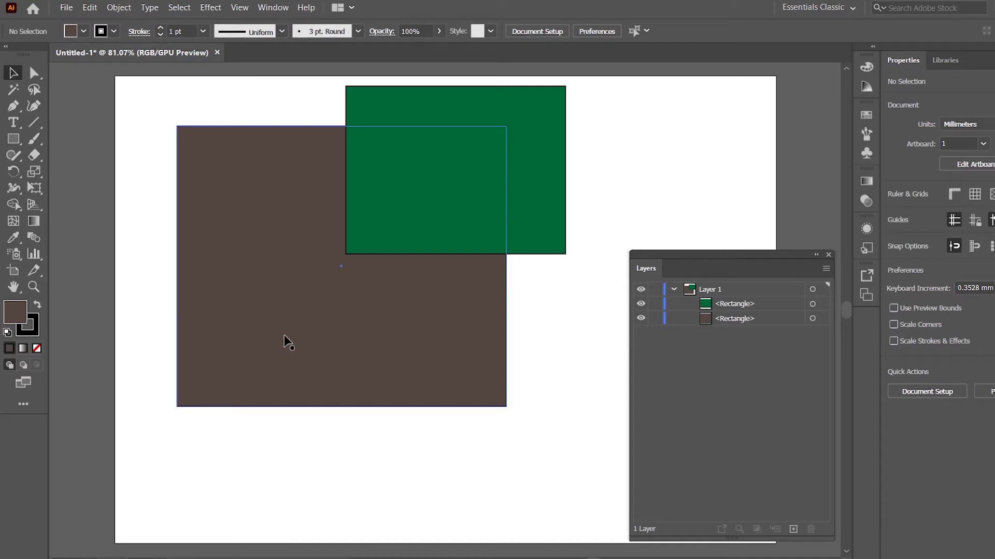
Select the green rectangle, then hide the brown rectangle and show it again.
click(481, 190)
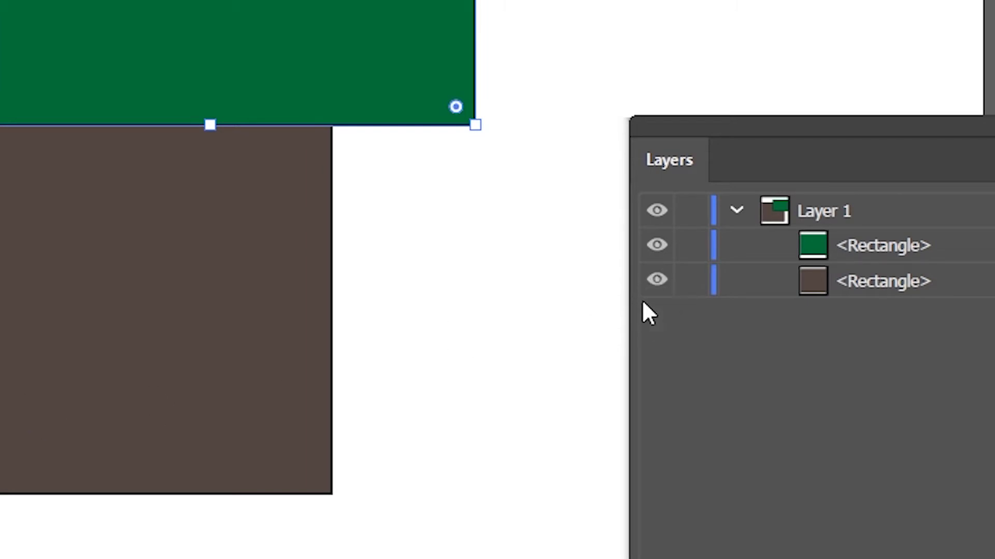
click(657, 280)
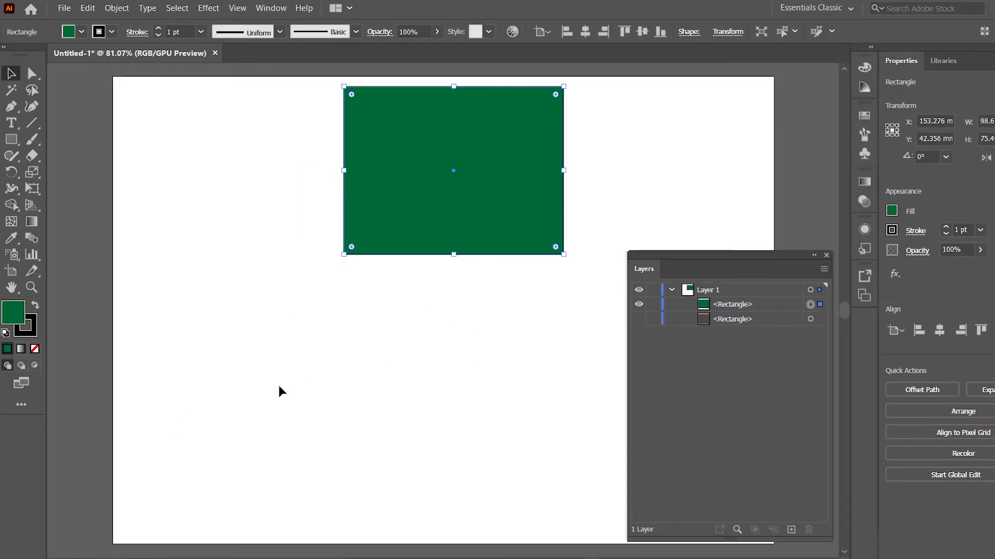
click(639, 319)
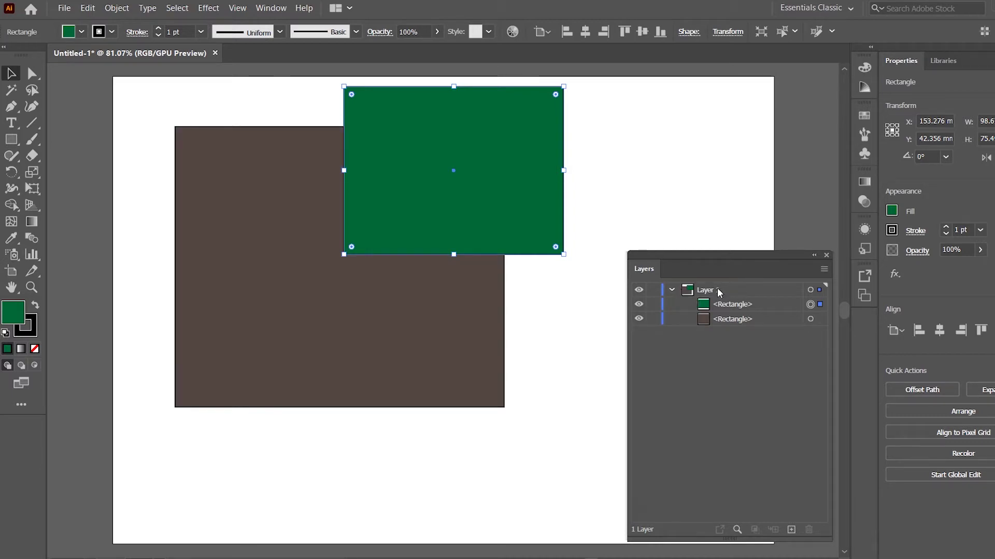
Collapse and expand the contents of Layer 1 in the layer list.
click(672, 290)
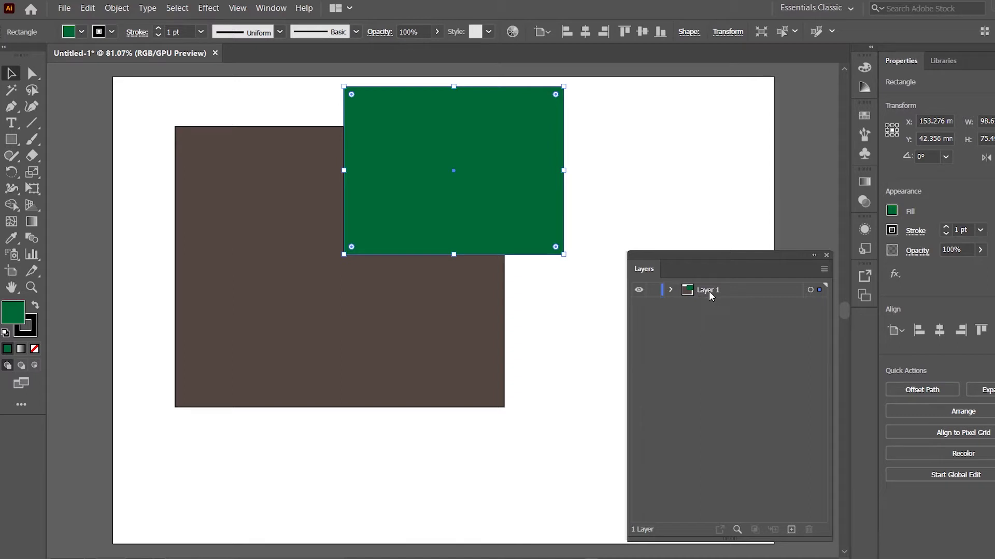
click(673, 289)
click(672, 290)
click(673, 291)
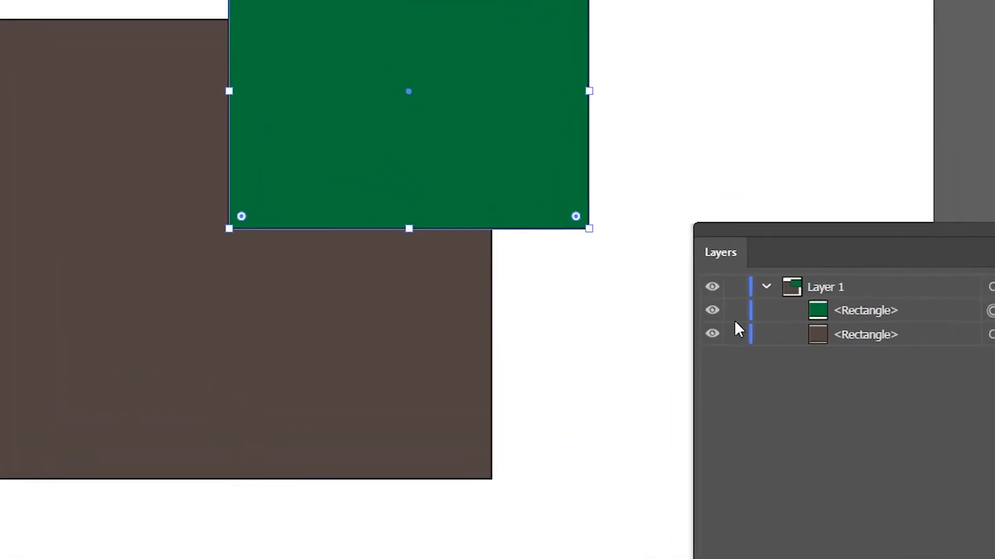
Lock and unlock the whole of Layer 1, then lock only the green rectangle.
click(768, 288)
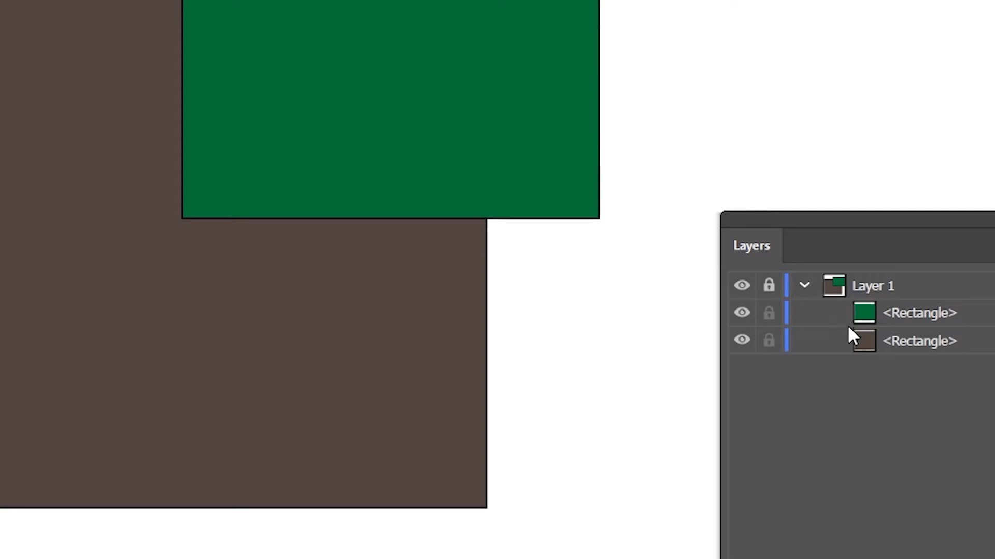
click(769, 285)
click(769, 313)
Try to select the locked green rectangle and move the brown rectangle to about X 109.7 mm, Y 82.9 mm.
click(398, 70)
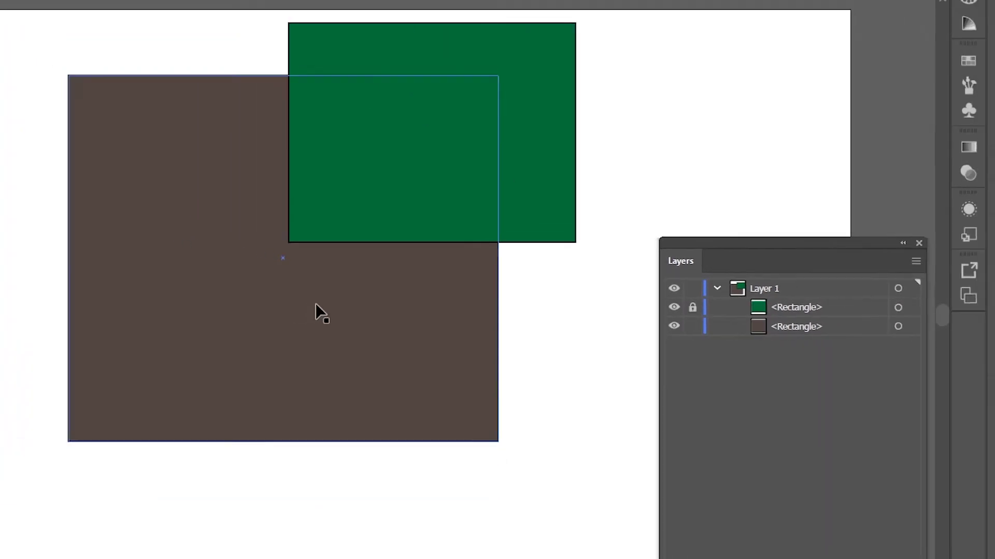
drag(316, 307, 271, 273)
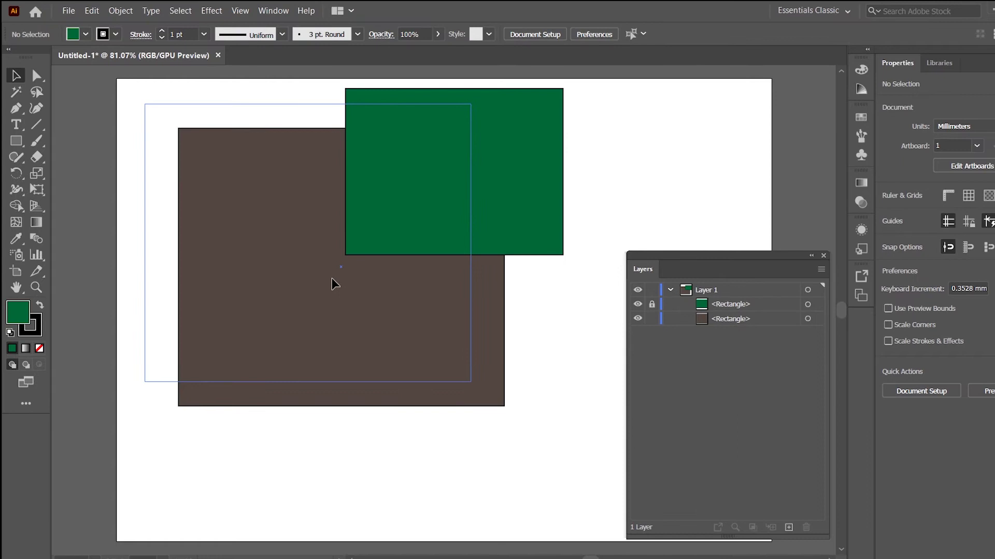
drag(331, 284, 322, 309)
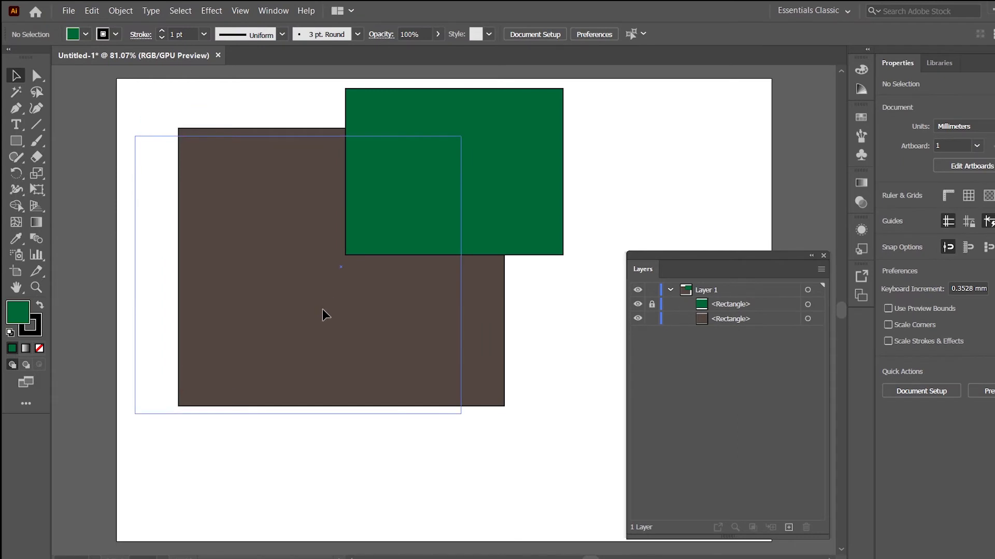
click(550, 167)
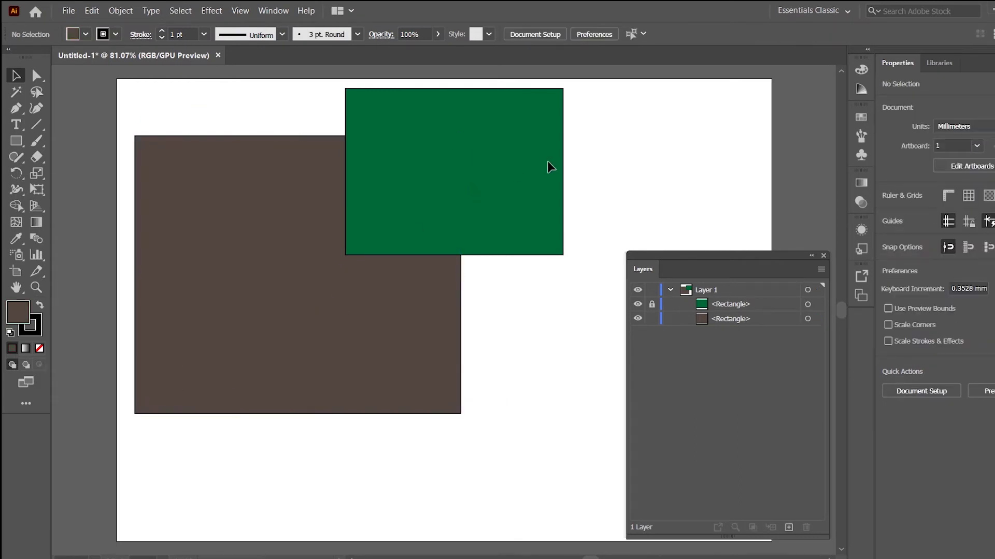
click(457, 171)
click(517, 164)
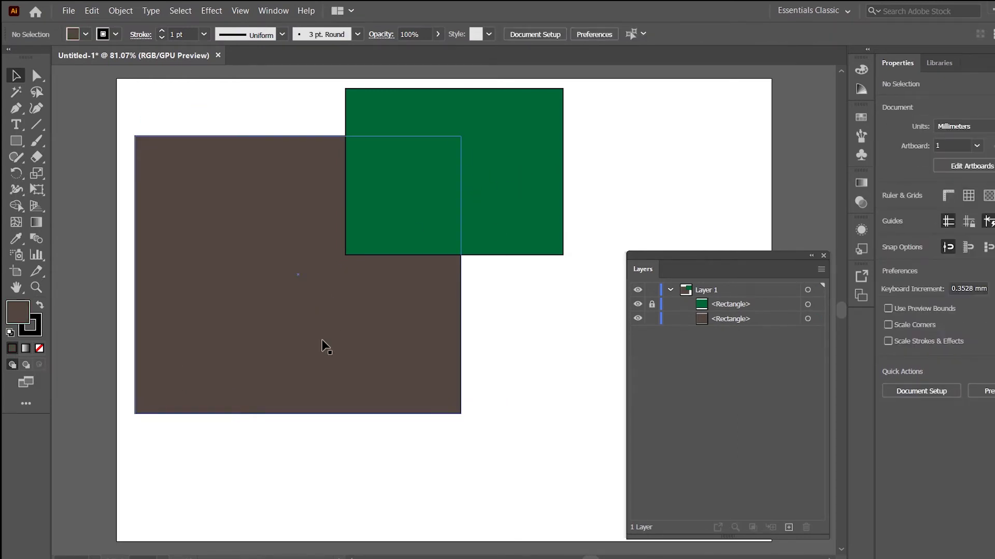
drag(324, 340, 385, 328)
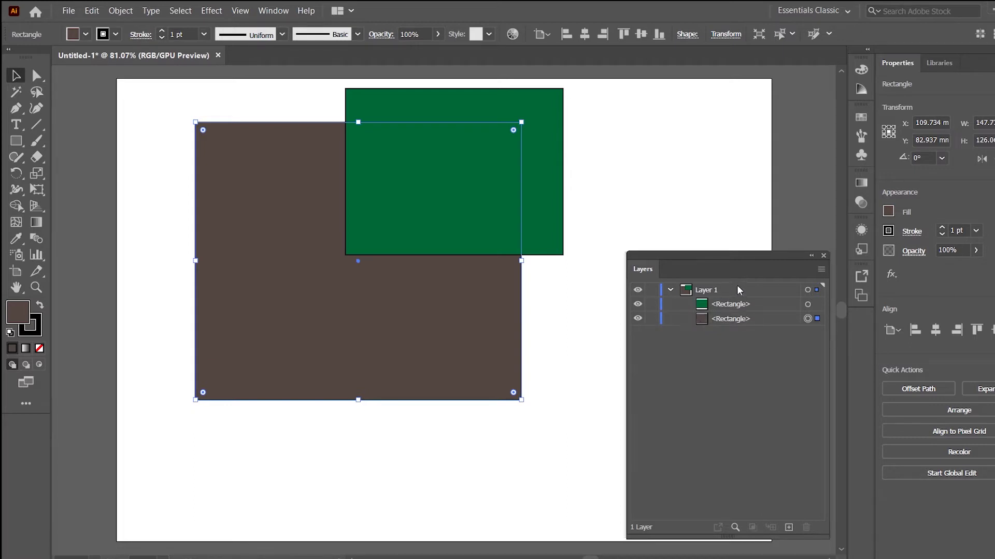
Add a new layer above Layer 1 and highlight the green rectangle's entry inside Layer 1.
click(789, 528)
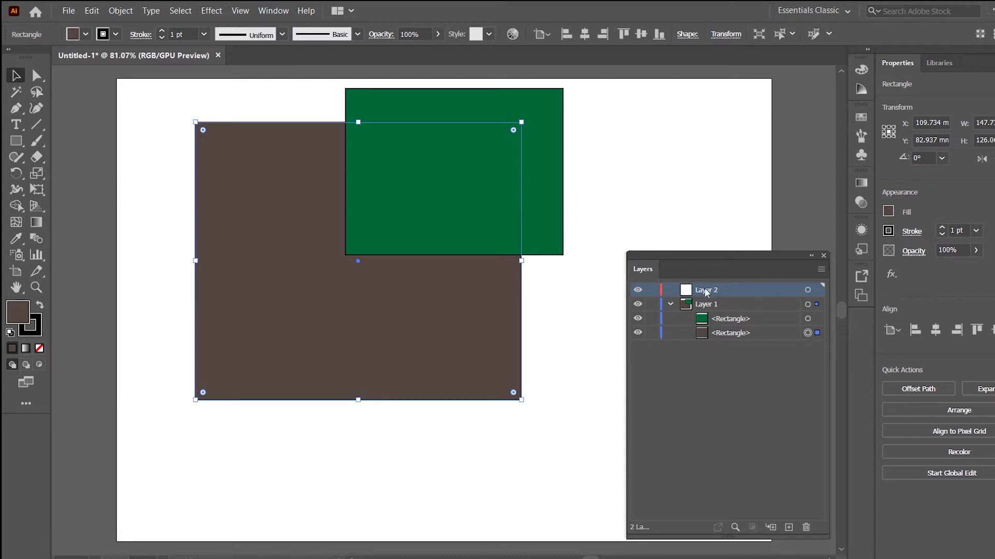
click(726, 318)
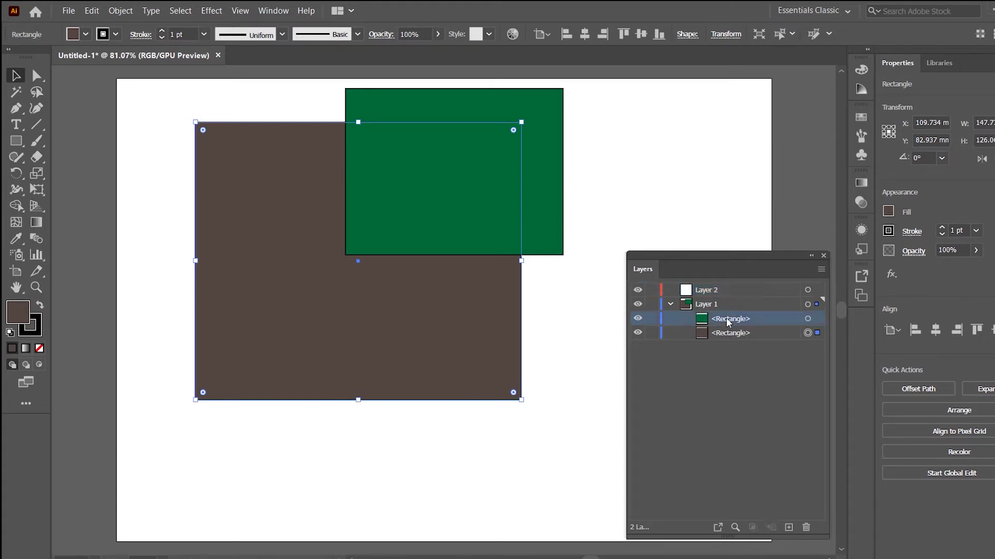
double_click(726, 318)
click(721, 396)
Draw a diagonal line spanning about 106.8 by 106.3 mm across the brown rectangle's lower-left part, inside Layer 1.
click(35, 123)
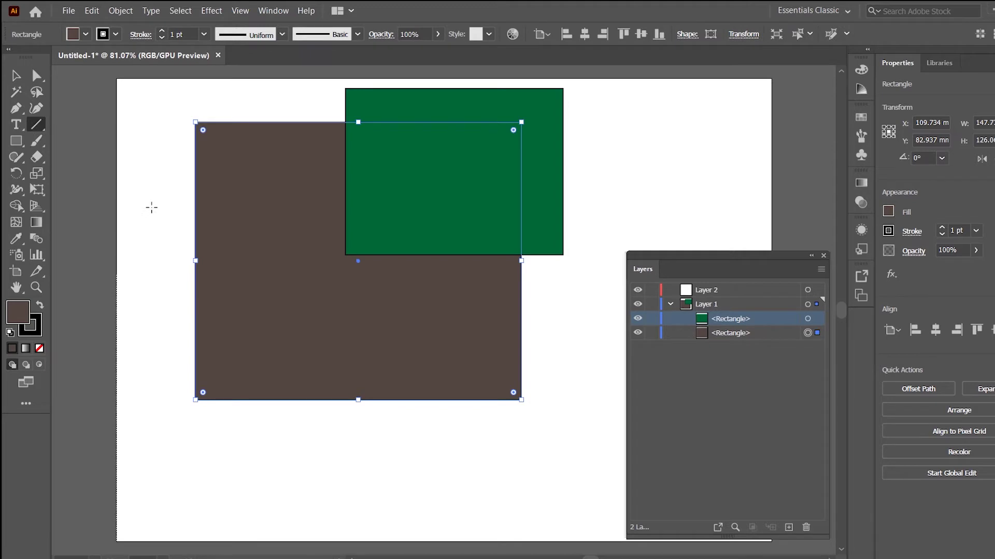
drag(152, 208, 387, 442)
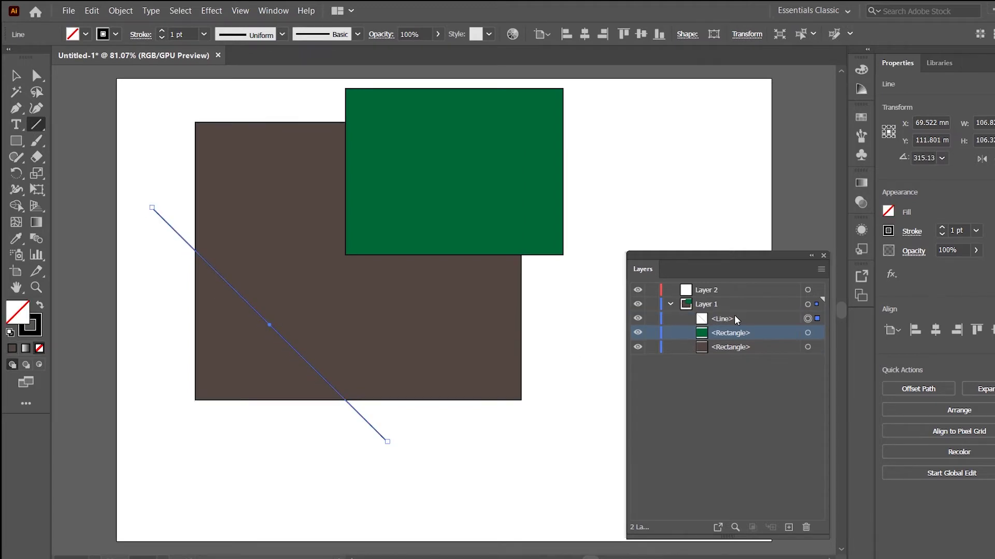
click(17, 76)
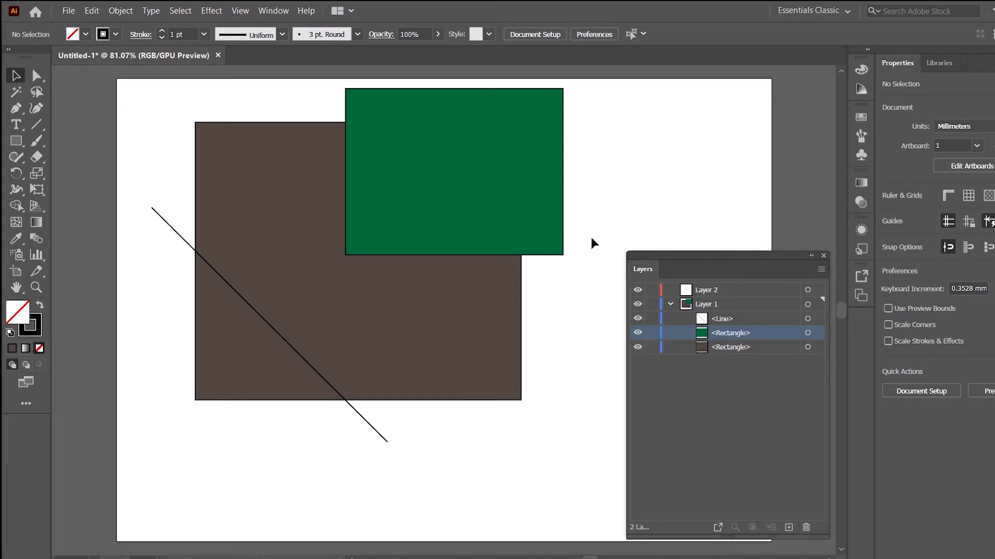
Examine the Arrange stacking options for the green rectangle, including Send to Back, and leave without applying any.
click(466, 184)
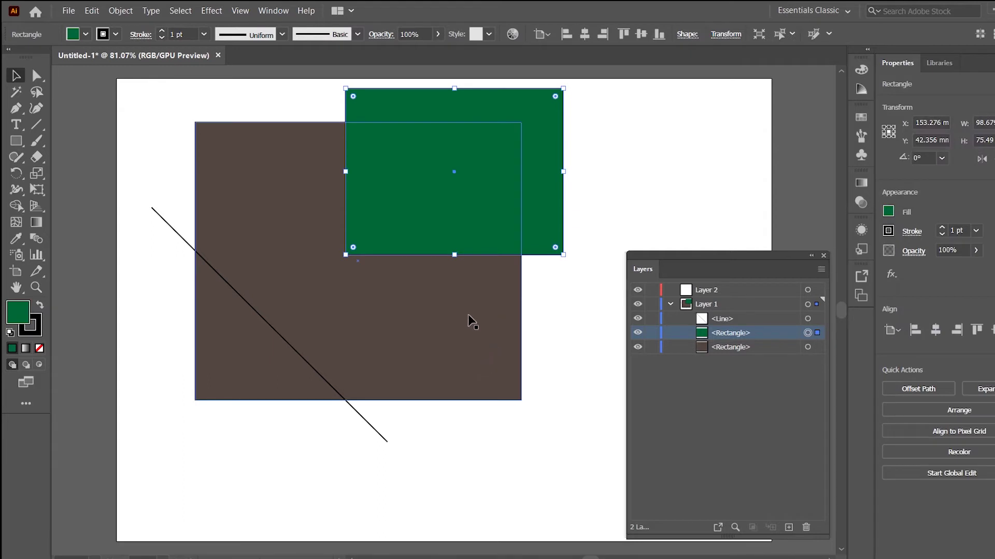
right_click(478, 174)
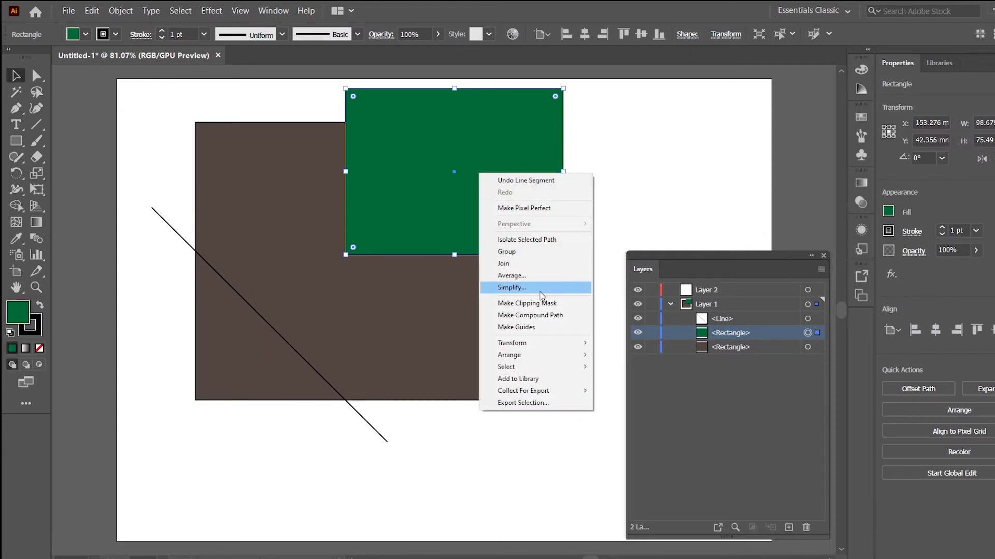
mouse_move(547, 360)
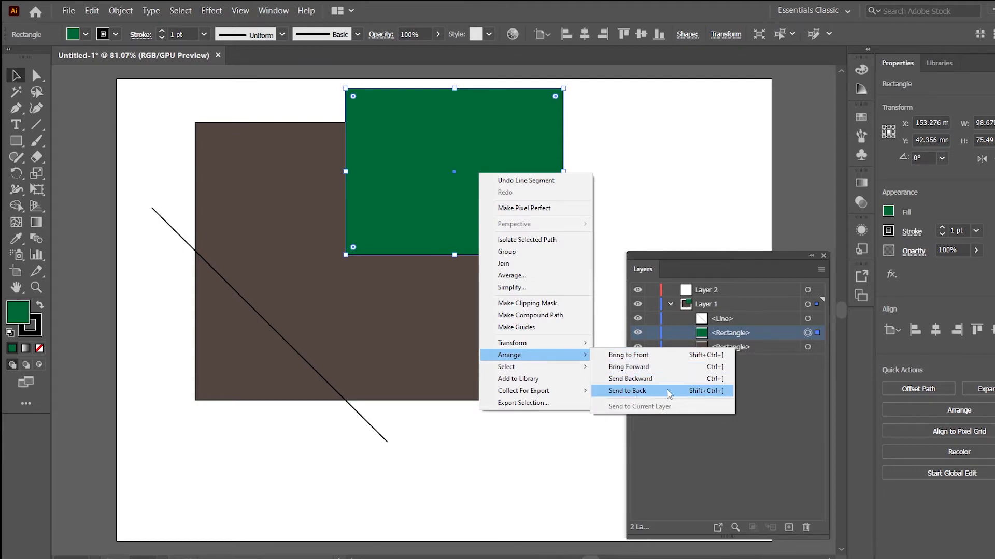
click(612, 156)
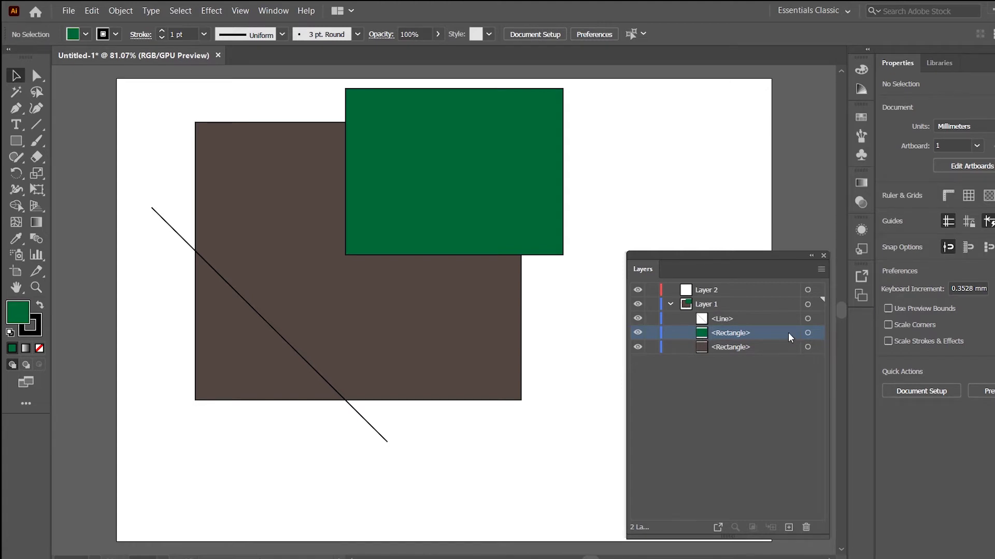
Stack the green rectangle below the brown one inside Layer 1, and move it from there into Layer 2.
drag(788, 333, 763, 352)
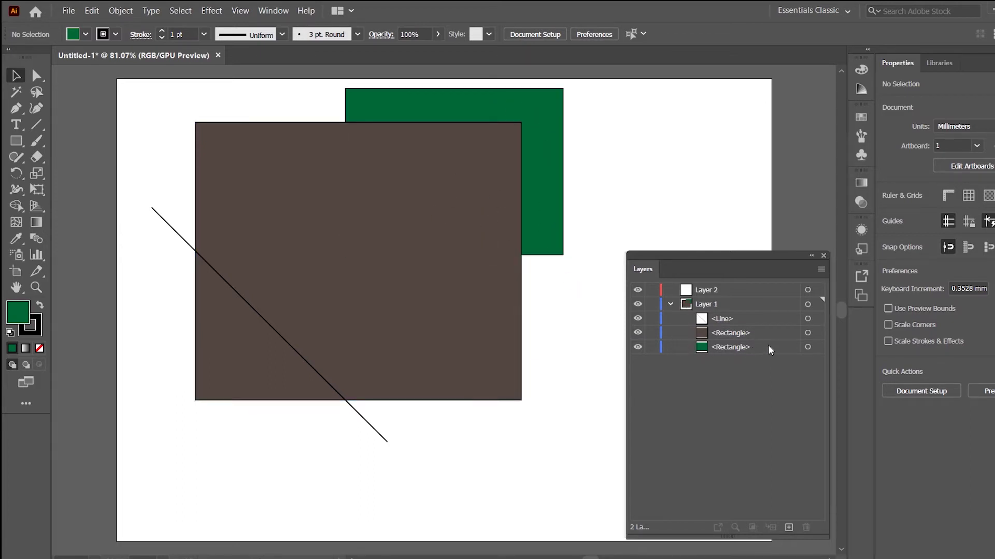
drag(768, 345, 724, 290)
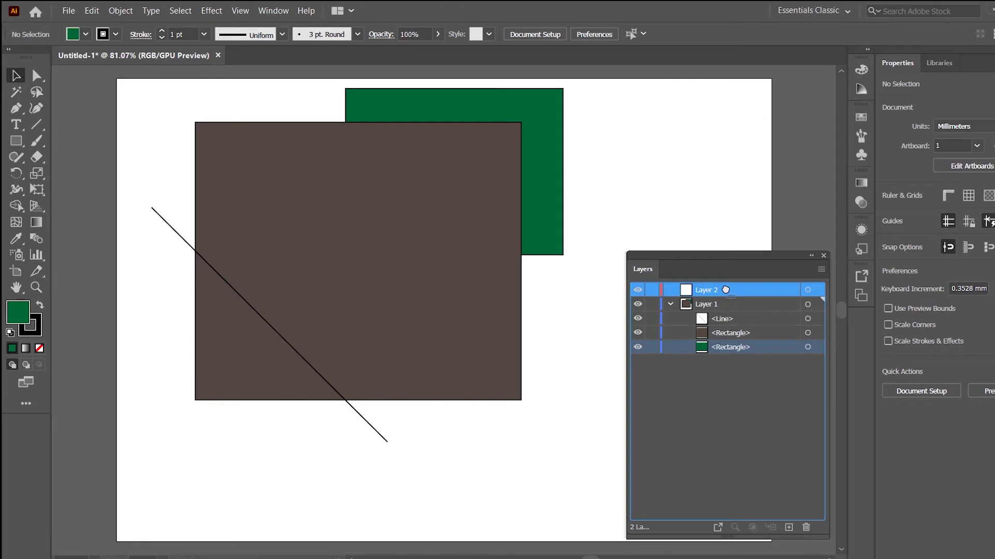
drag(726, 289, 725, 288)
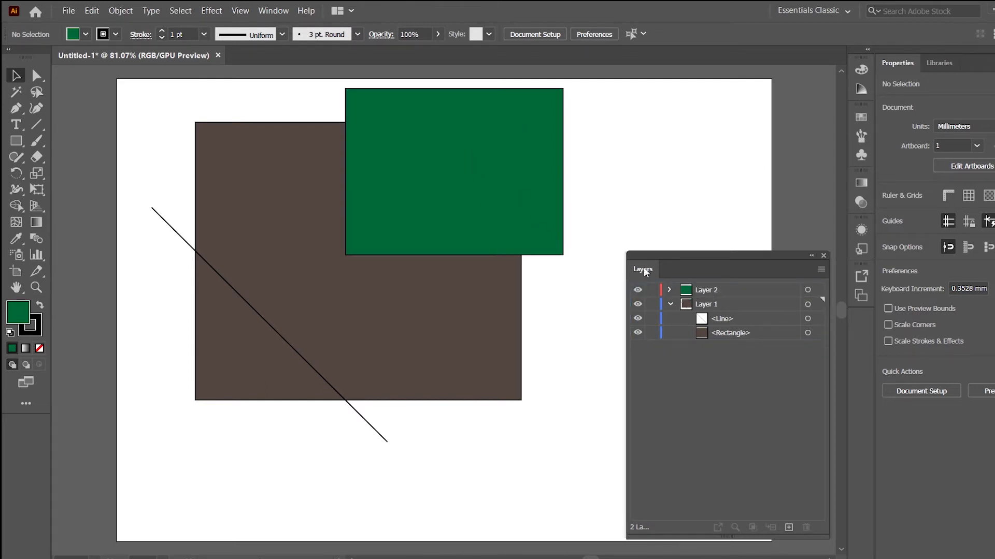
Collapse Layer 1 and toggle Layer 2's visibility off and back on.
click(669, 305)
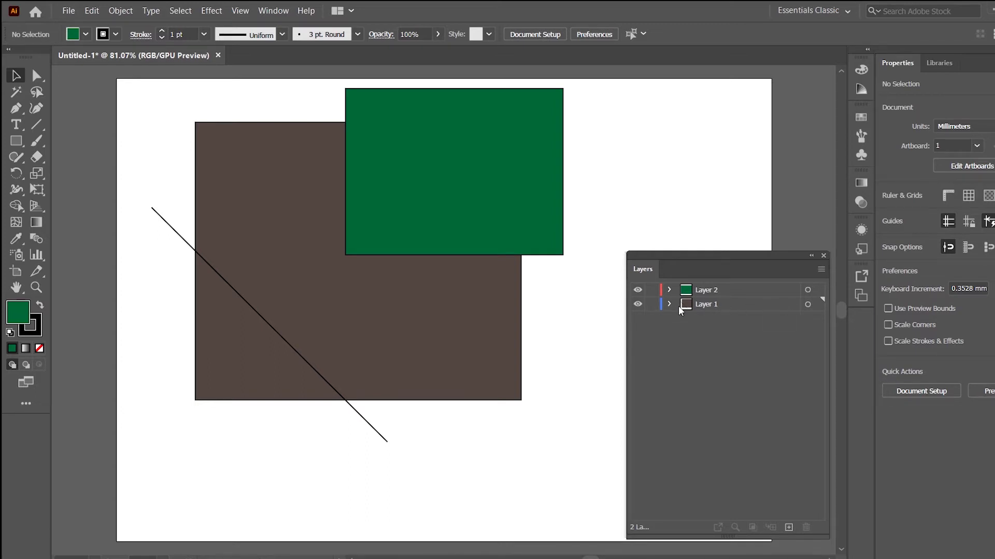
click(637, 290)
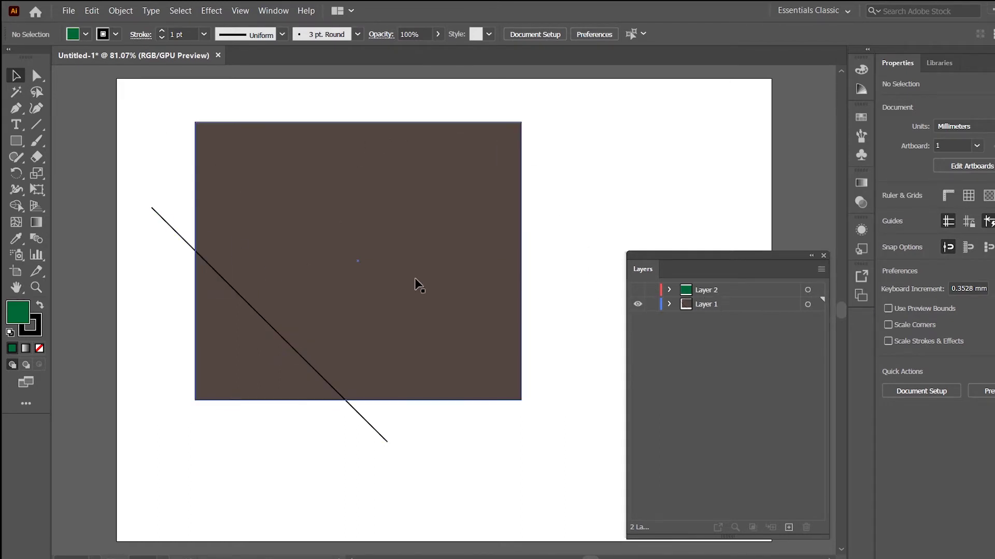
click(637, 291)
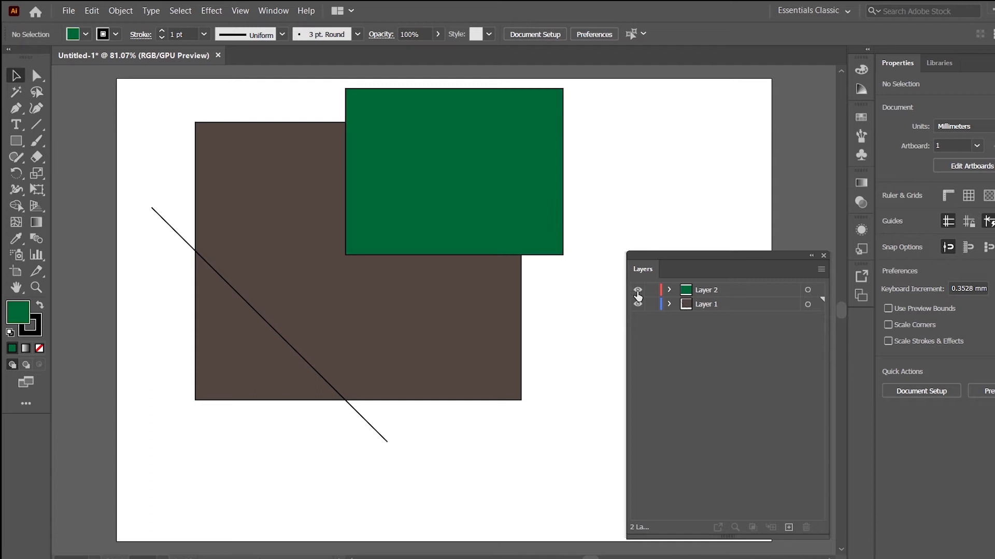
Expand Layer 2 and select the green rectangle on the artboard, followed by the brown one to make Layer 1 active.
click(668, 290)
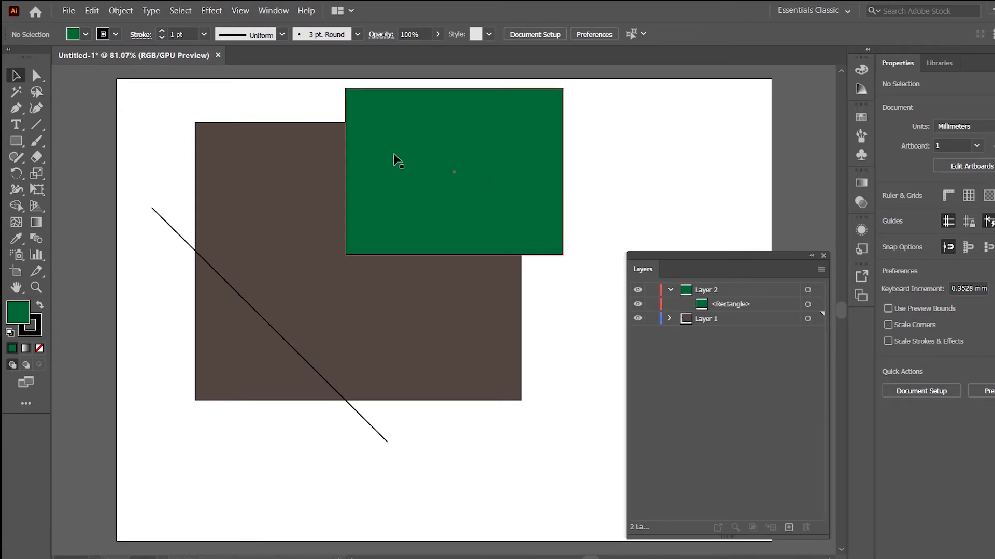
click(496, 156)
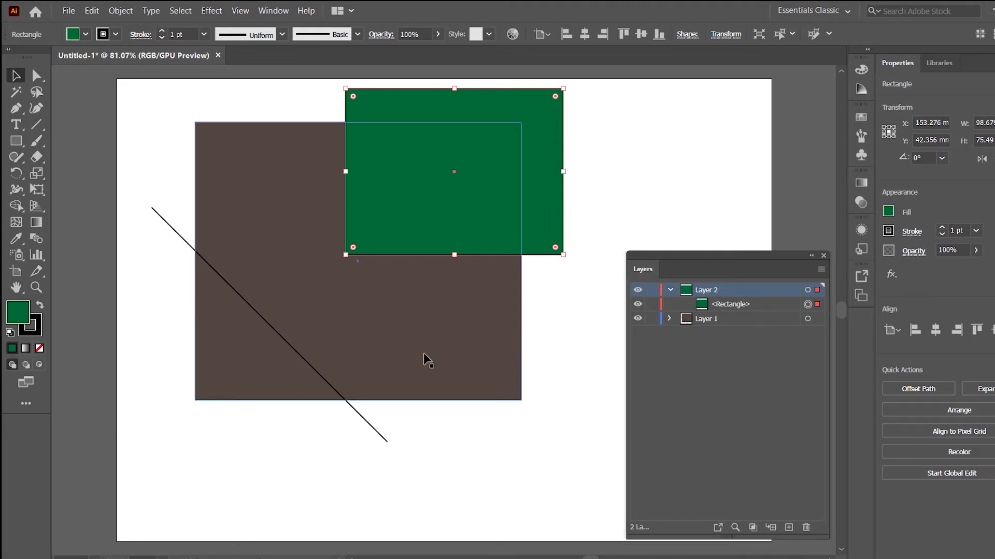
click(388, 335)
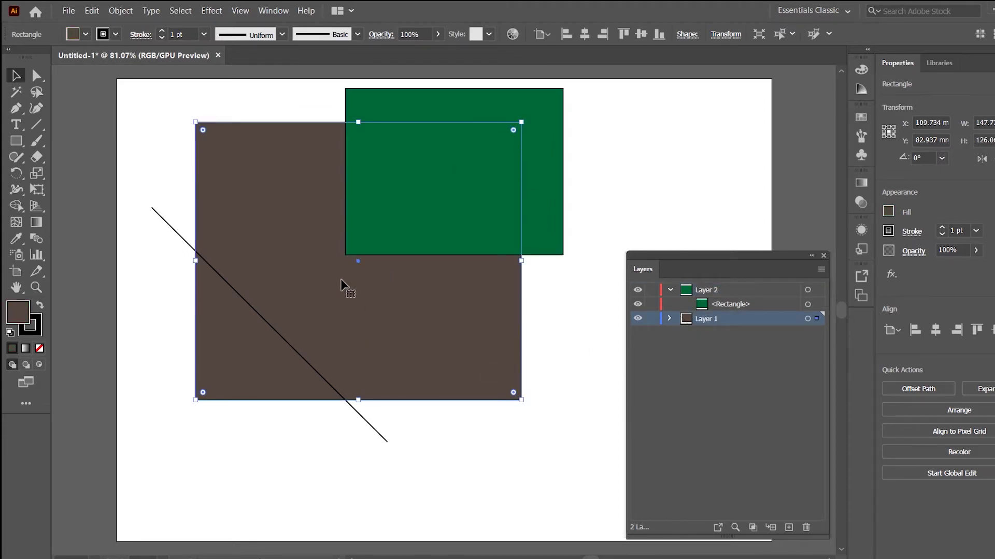
Add a layer above Layer 1 and draw a five-pointed star on it, about 79.8 by 82.7 mm, at about X 93.0 mm, Y 153.2 mm.
click(789, 527)
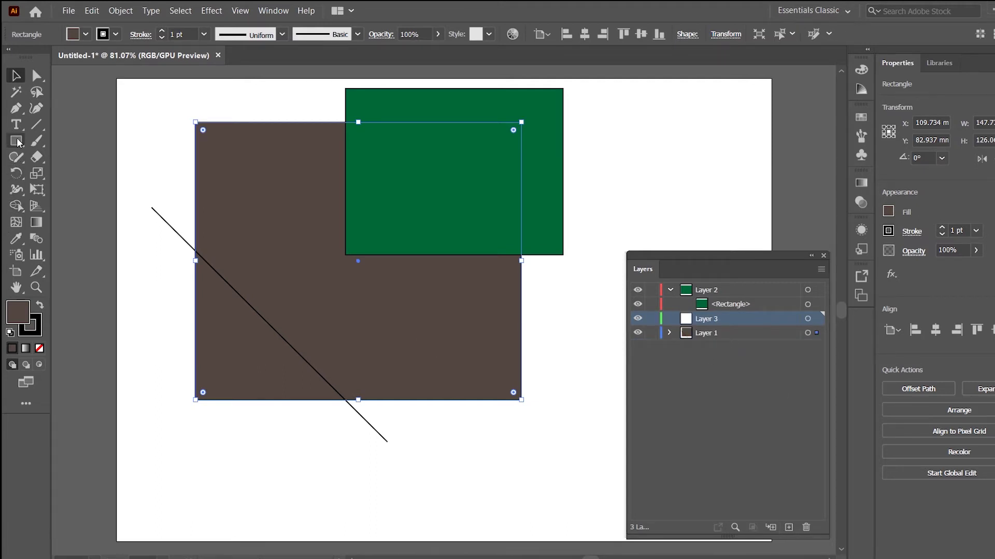
drag(16, 140, 89, 207)
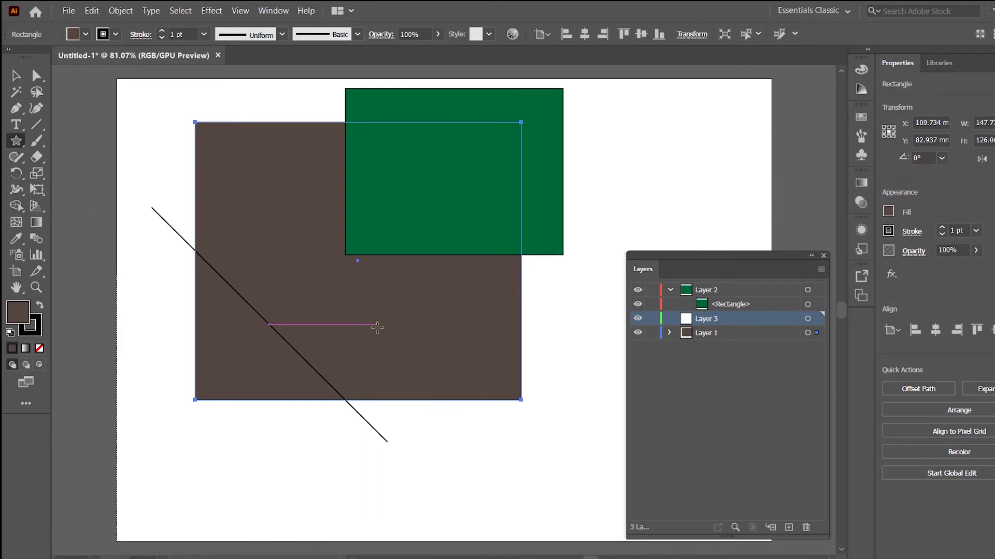
drag(377, 328, 573, 484)
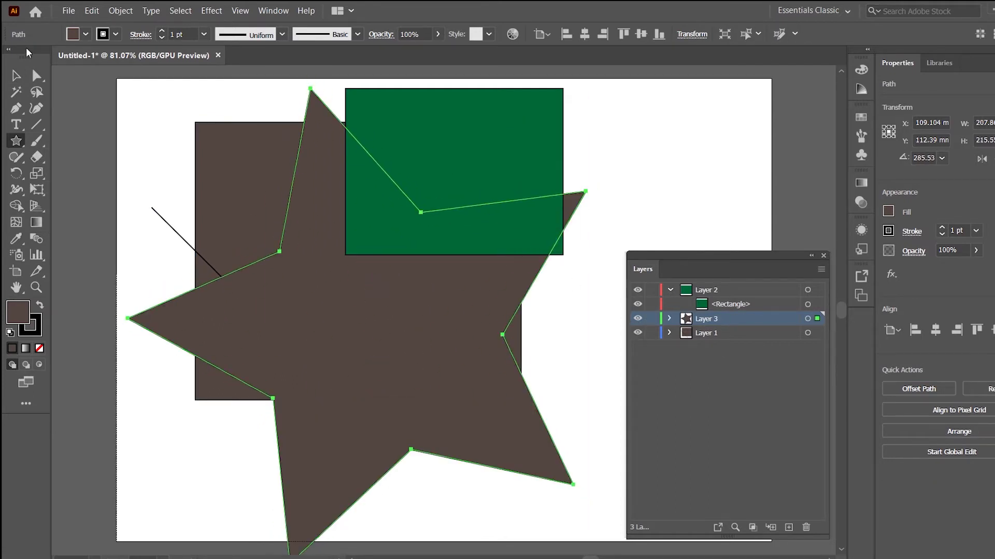
click(16, 75)
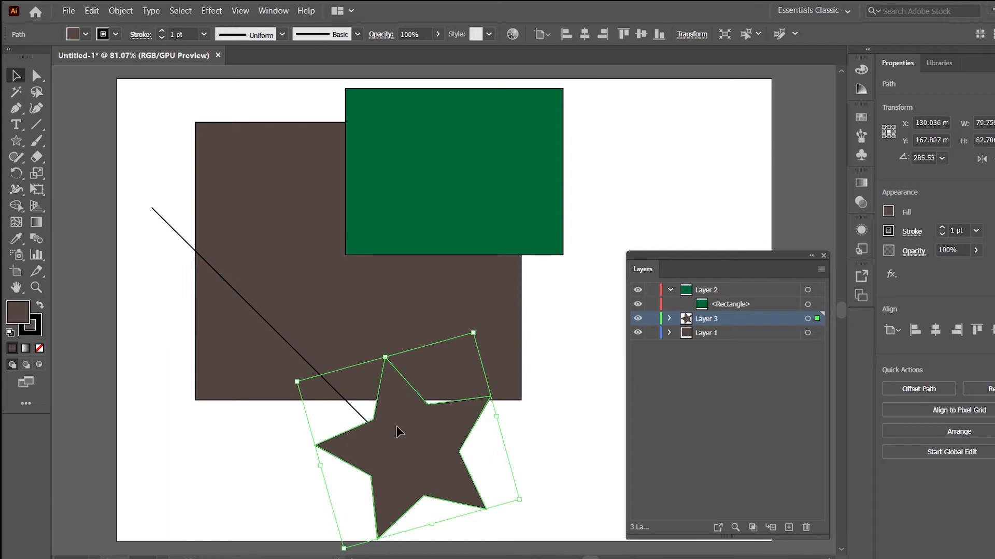
drag(397, 426, 313, 395)
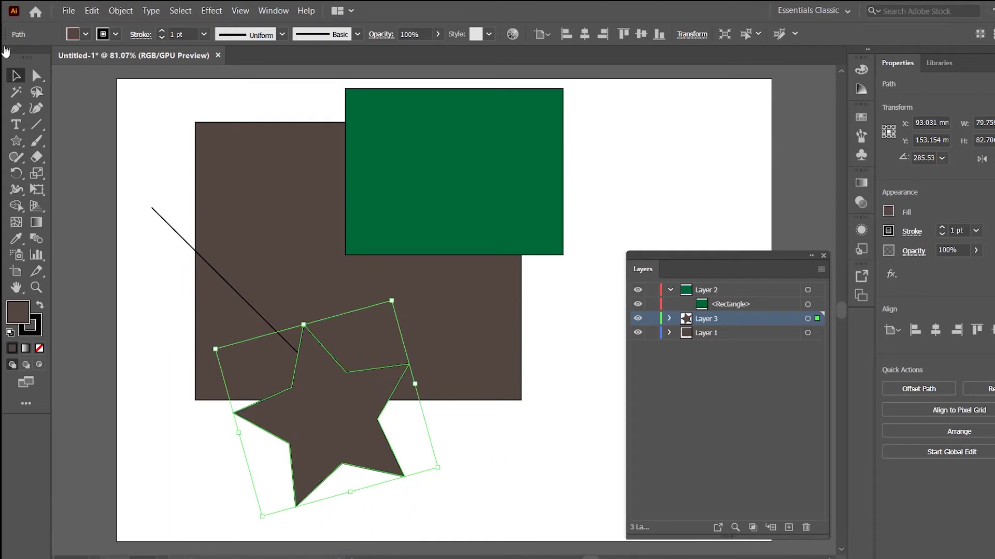
Fill the star with pure blue and deselect it.
click(86, 34)
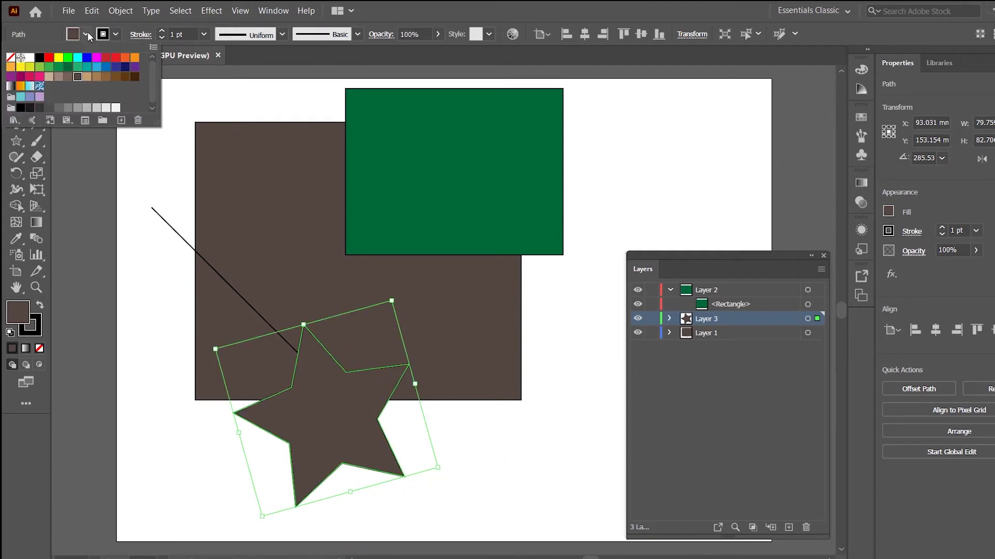
click(60, 67)
click(85, 58)
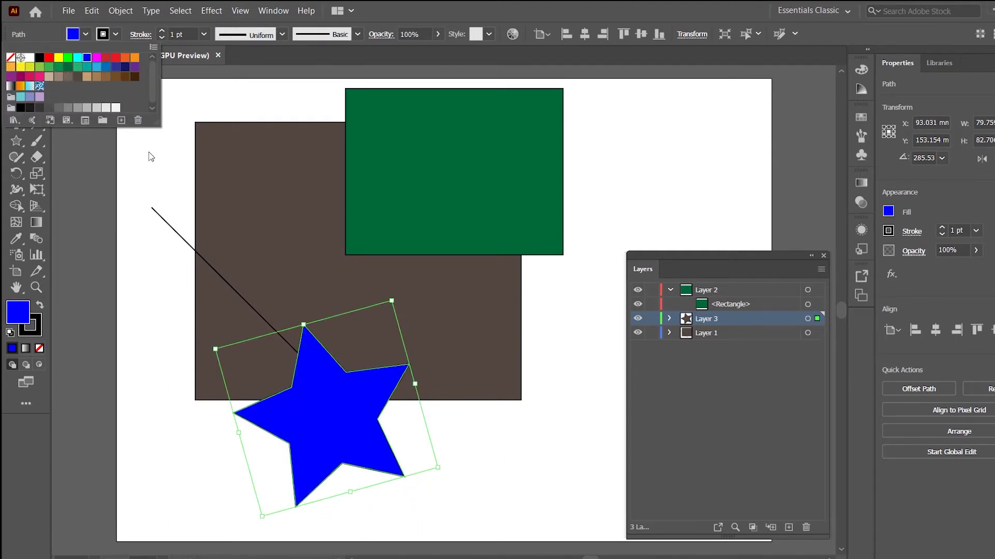
click(624, 409)
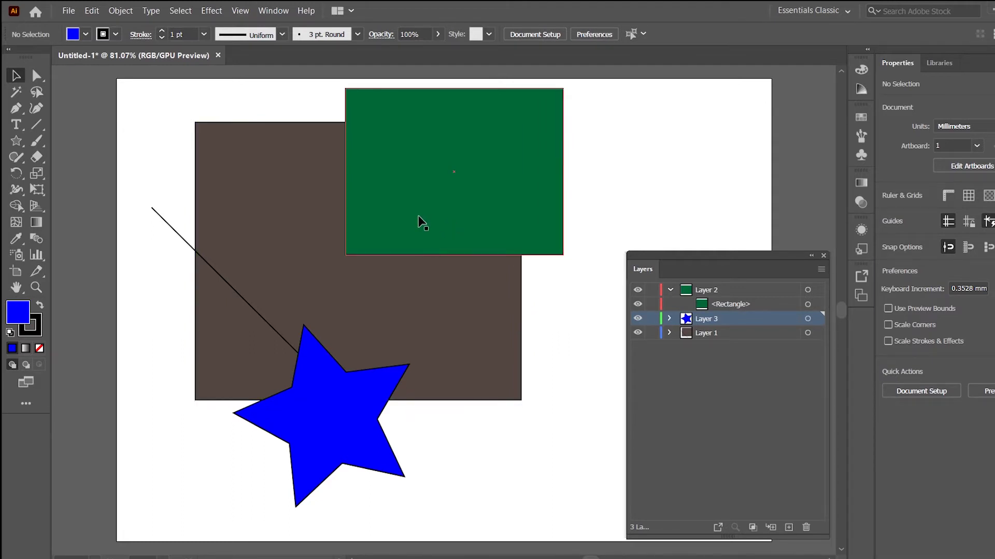
Group the green and brown rectangles together and expand the group's entry inside Layer 2.
click(399, 296)
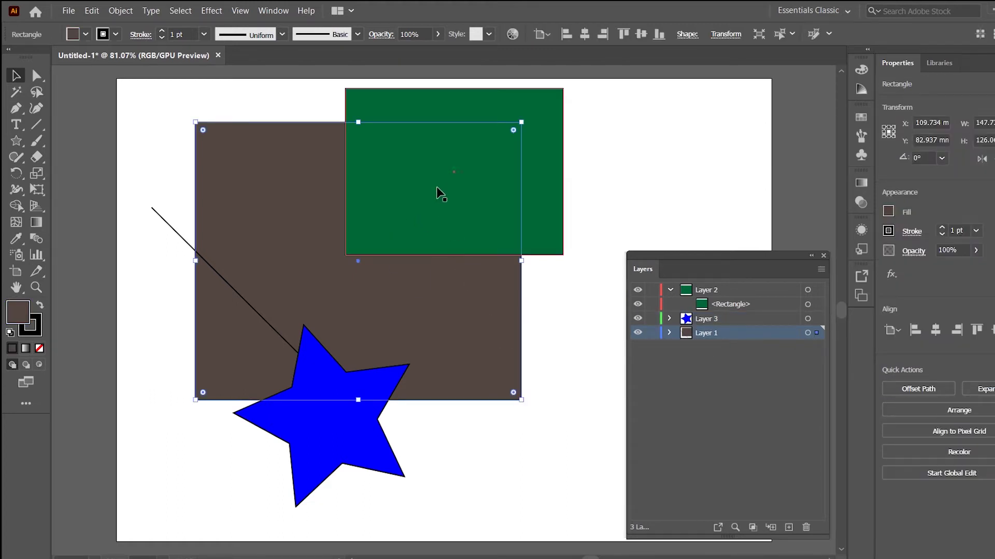
click(441, 173)
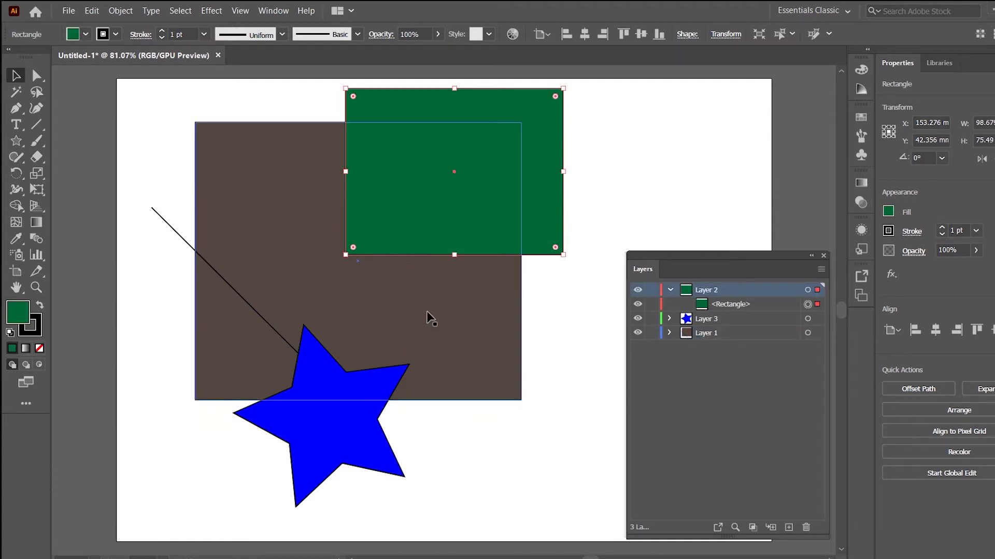
shift+click(390, 294)
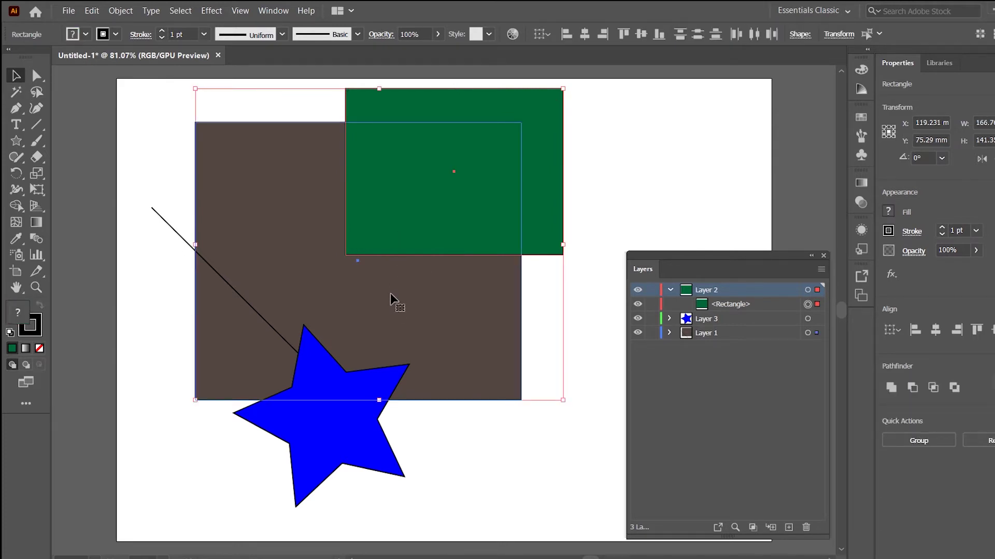
key(ctrl+shift+b)
key(ctrl+g)
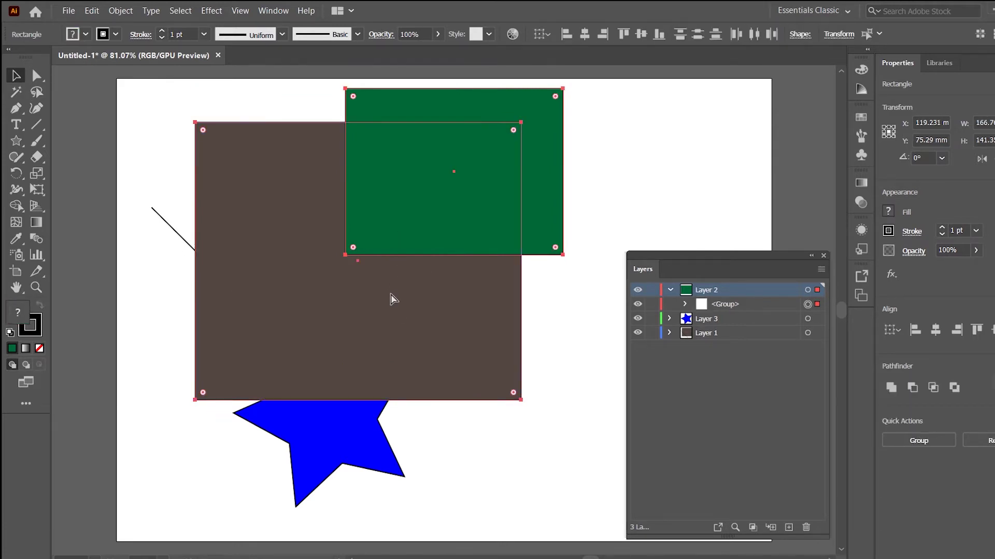
click(684, 305)
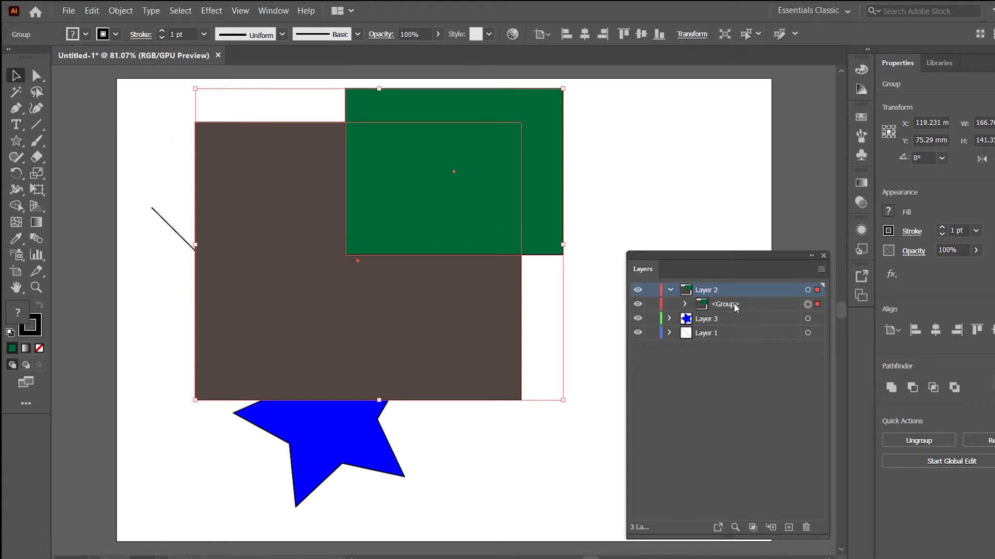
click(685, 305)
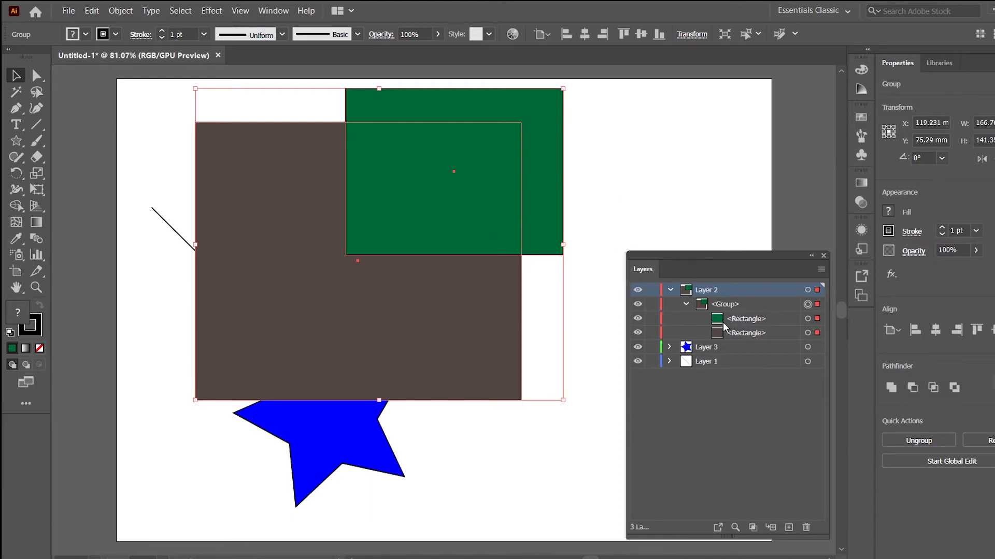
Move the group of two rectangles on the artboard to about X 131.3 mm, Y 70.7 mm.
click(647, 132)
drag(443, 182, 465, 205)
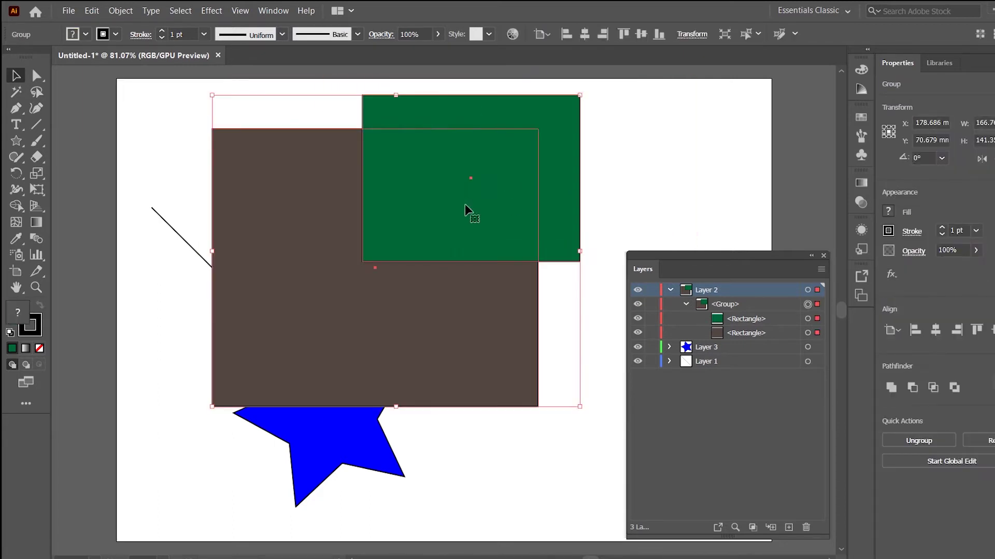
click(472, 487)
drag(465, 369, 476, 350)
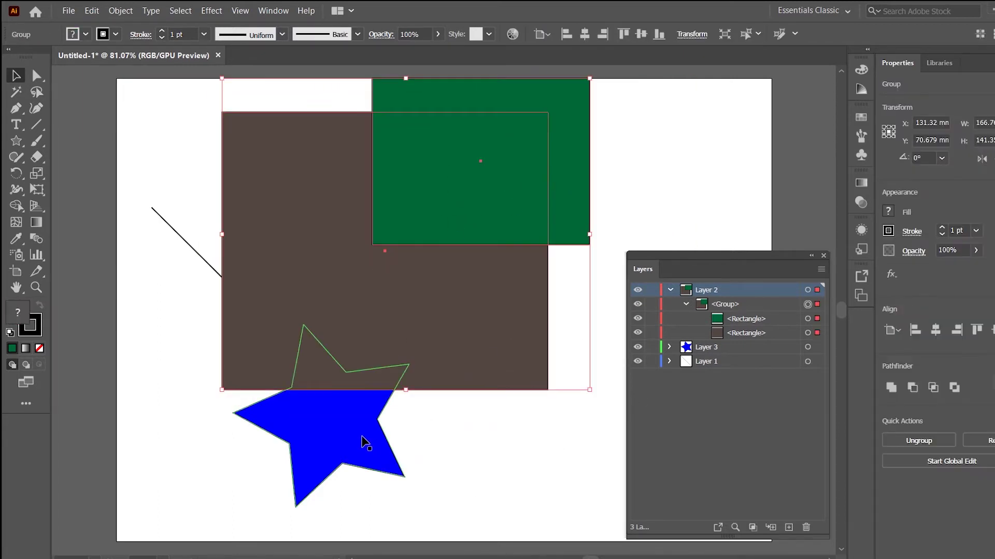
Add the blue star to the bottom of the rectangle group in Layer 2 and move the group to about X 118.9 mm, Y 105 mm.
click(670, 347)
drag(744, 362, 742, 339)
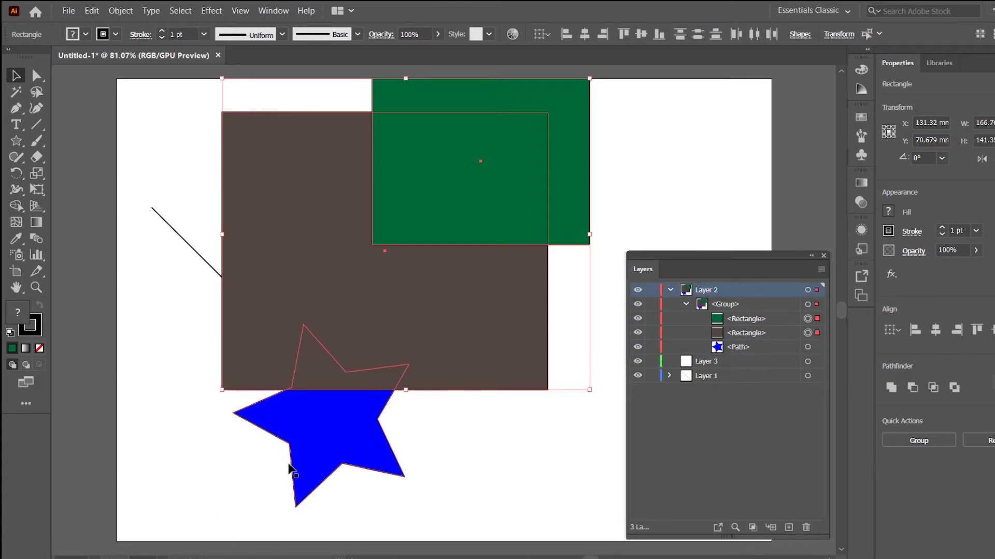
drag(331, 413, 394, 357)
click(195, 425)
drag(395, 302, 330, 348)
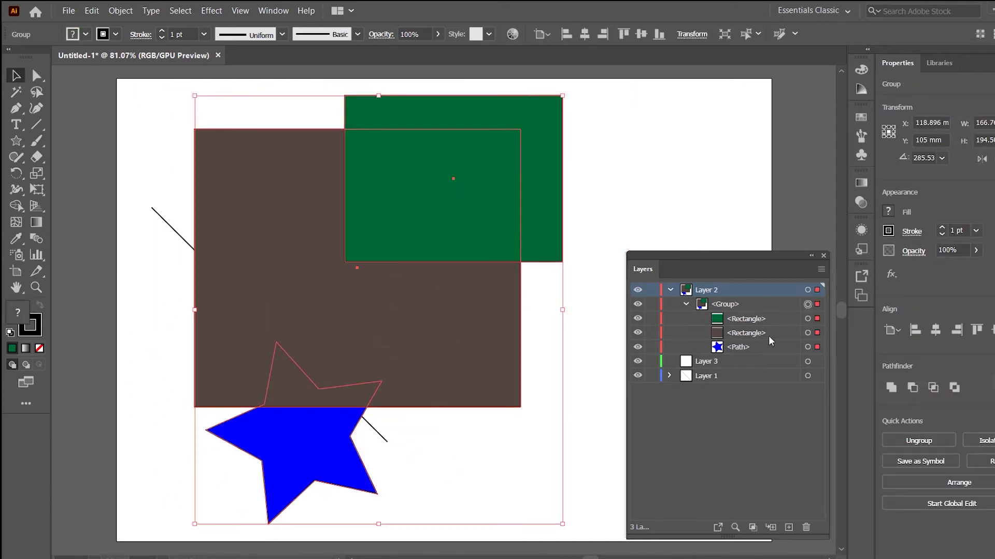
Move the green rectangle out of the group into Layer 3, and the star and brown rectangle into Layer 1 above the line.
drag(760, 318, 741, 361)
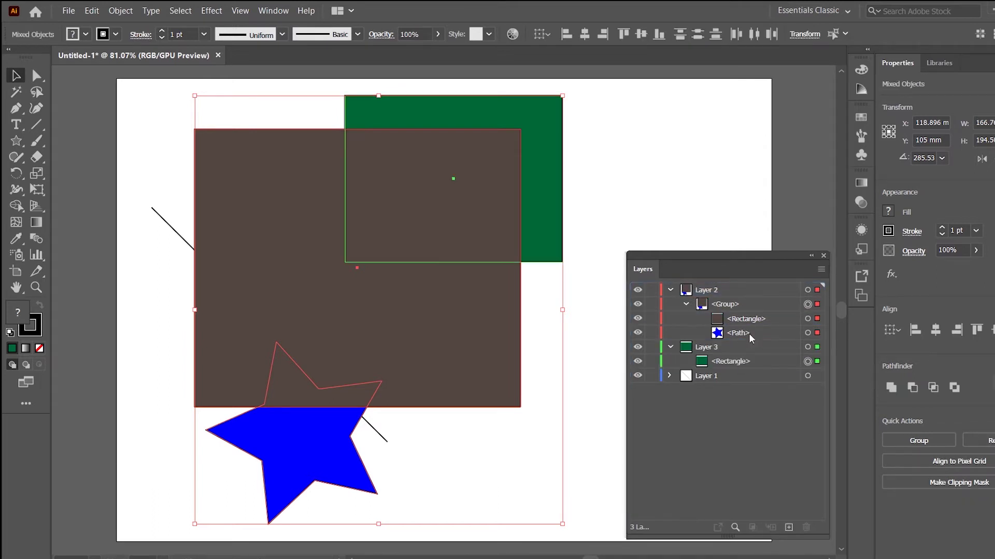
drag(763, 330, 752, 377)
drag(778, 318, 688, 365)
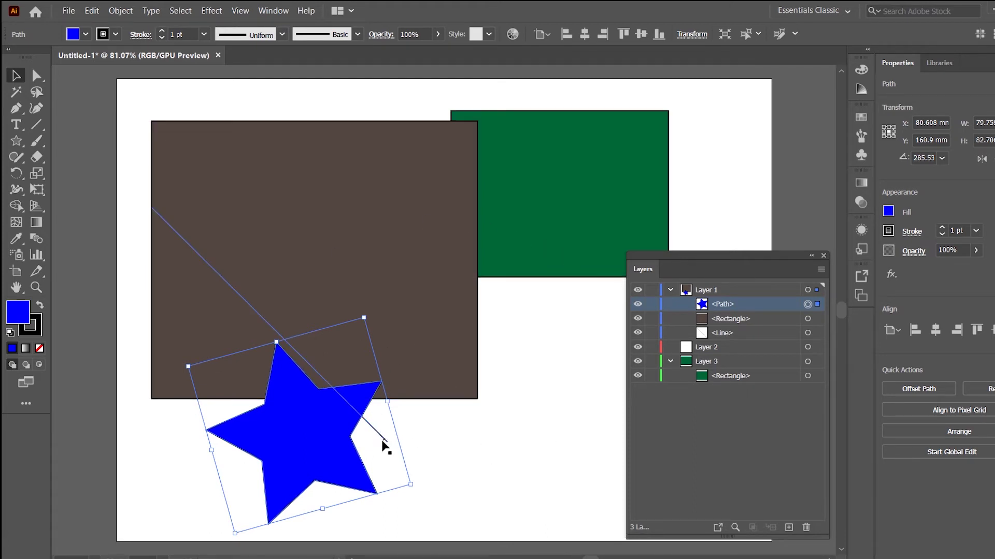
Move the diagonal line behind the brown rectangle, to about X 85.3 mm, Y 84.9 mm, and deselect it.
drag(378, 439, 421, 382)
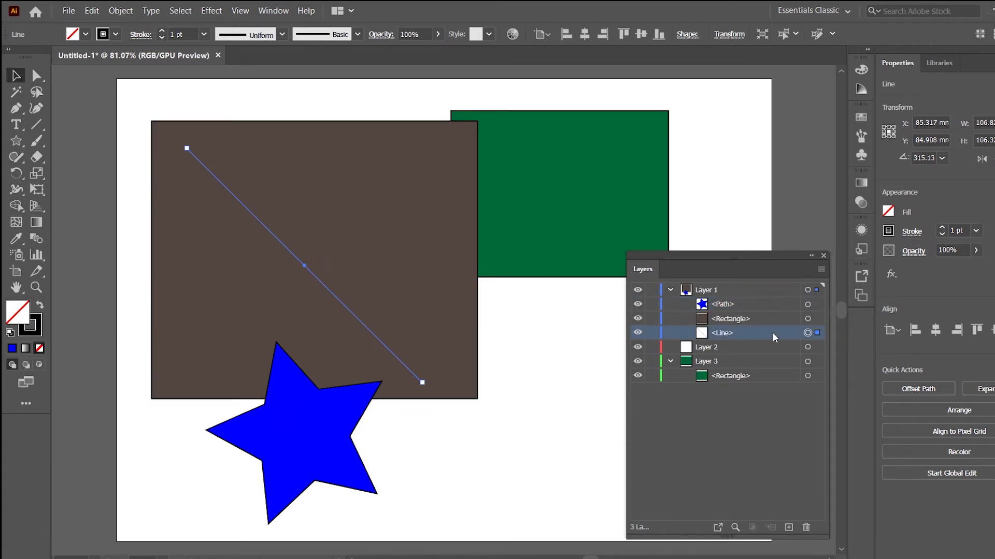
click(573, 332)
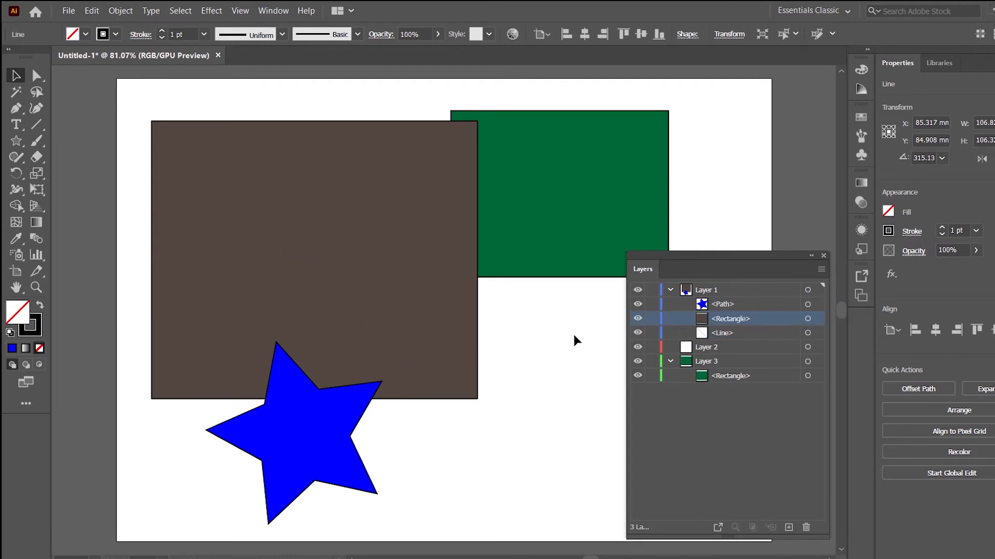
Select the green rectangle, target the hidden line through its Layer 1 entry, and reselect the green rectangle with its Layer 3 entry highlighted.
click(526, 262)
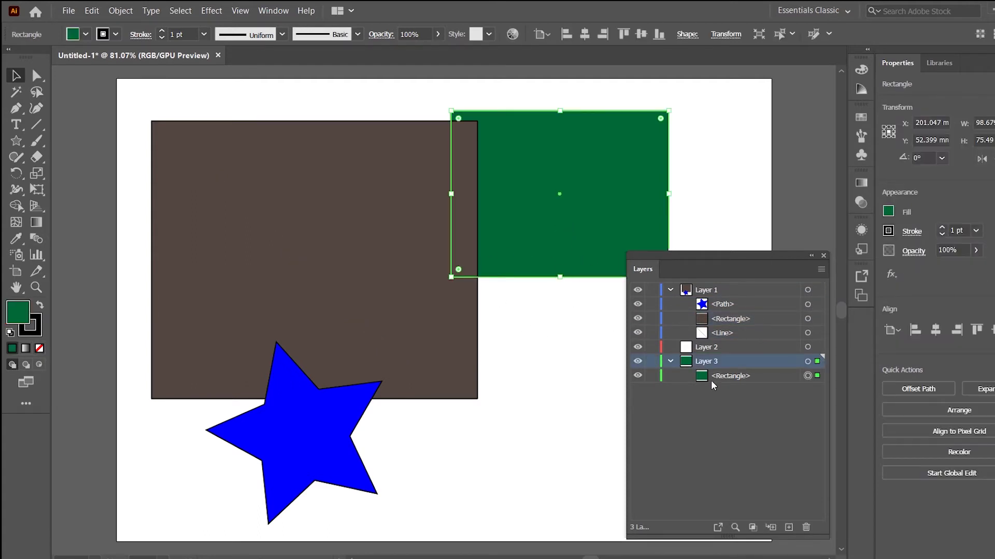
click(755, 333)
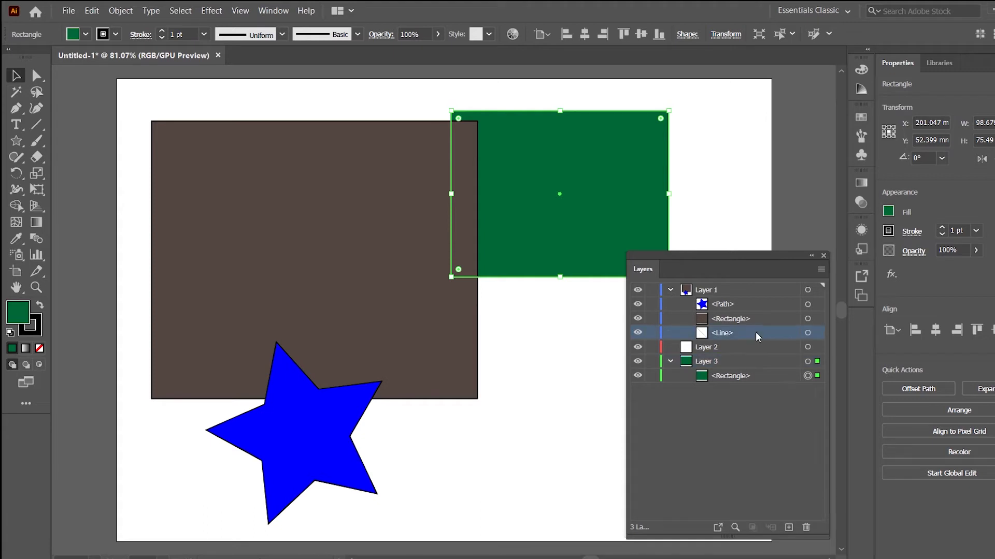
click(807, 333)
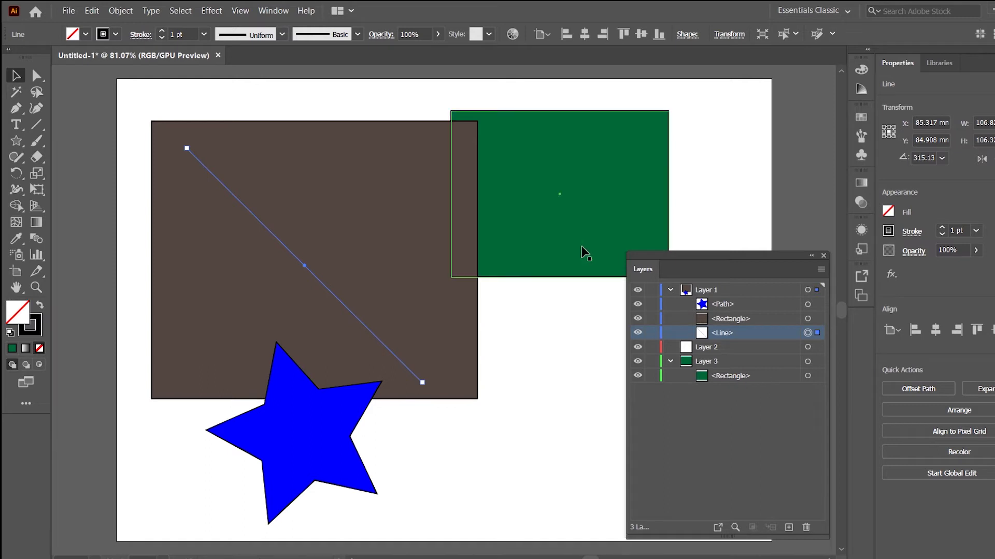
click(763, 378)
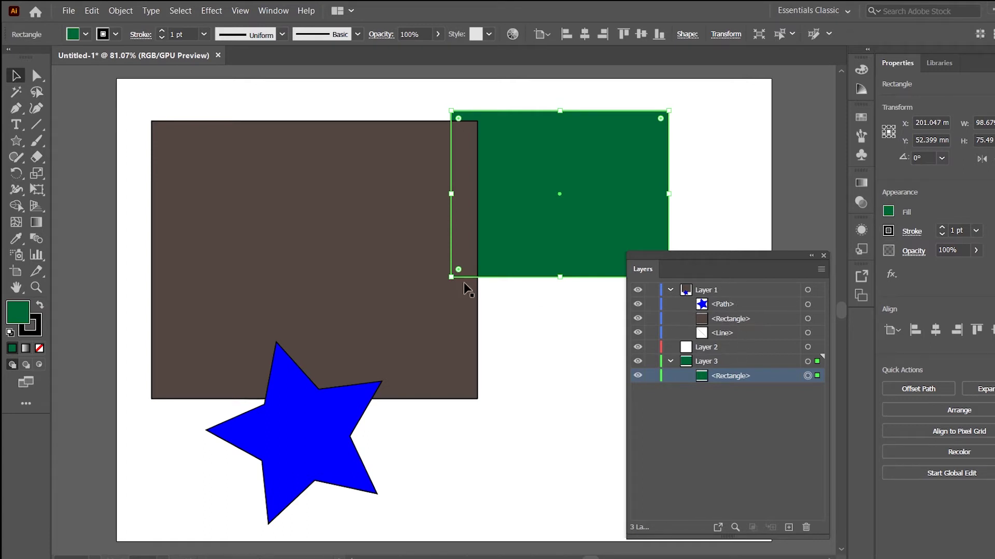
Select everything on Layer 1 and move it to about X 87.4 mm, Y 97 mm.
alt+click(758, 289)
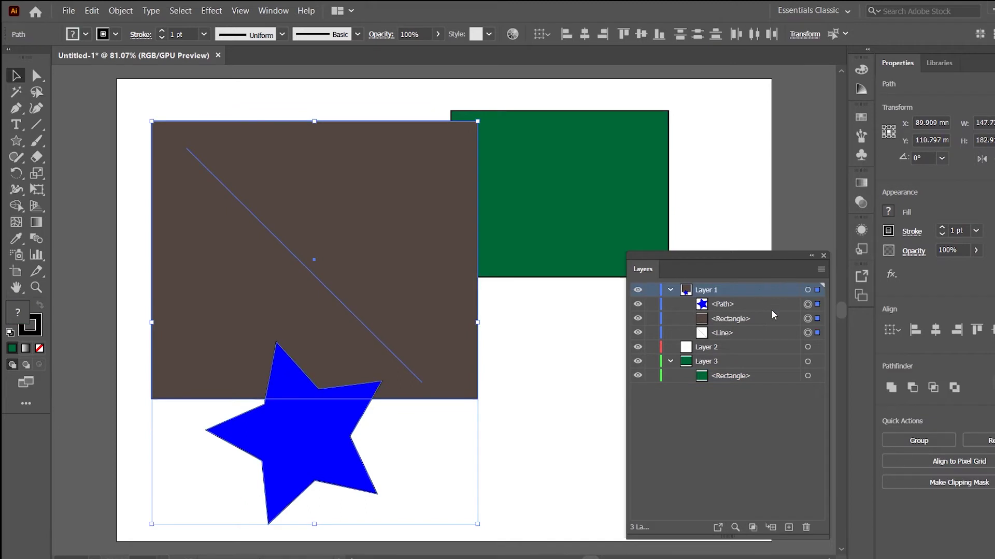
drag(412, 286, 406, 259)
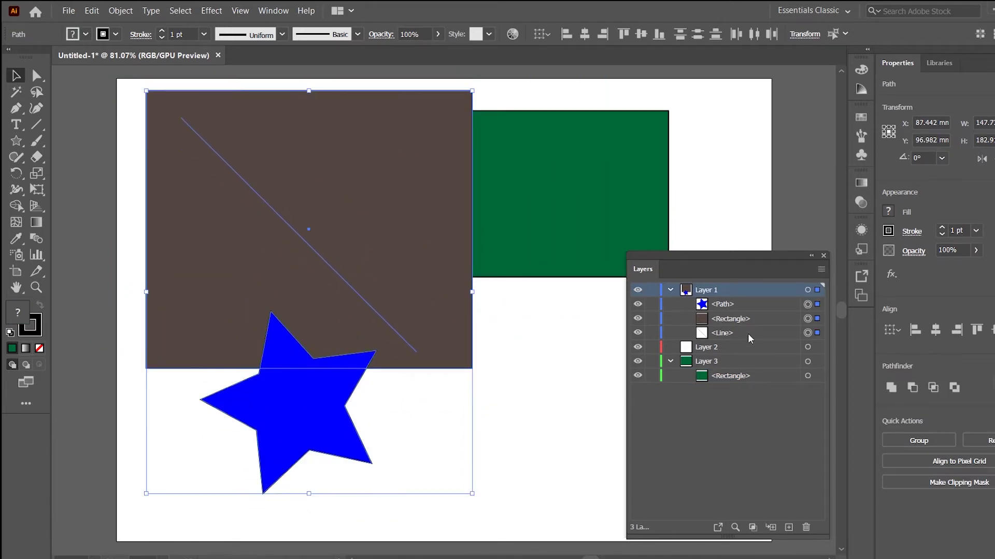
Deselect everything, then select the star, brown rectangle and line together by targeting their individual entries in Layer 1.
click(756, 306)
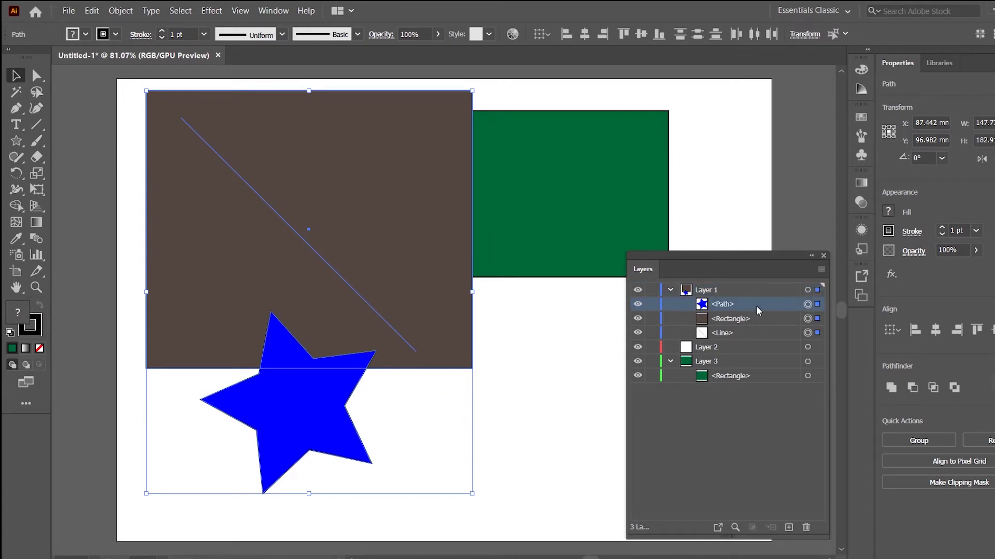
click(573, 322)
click(808, 304)
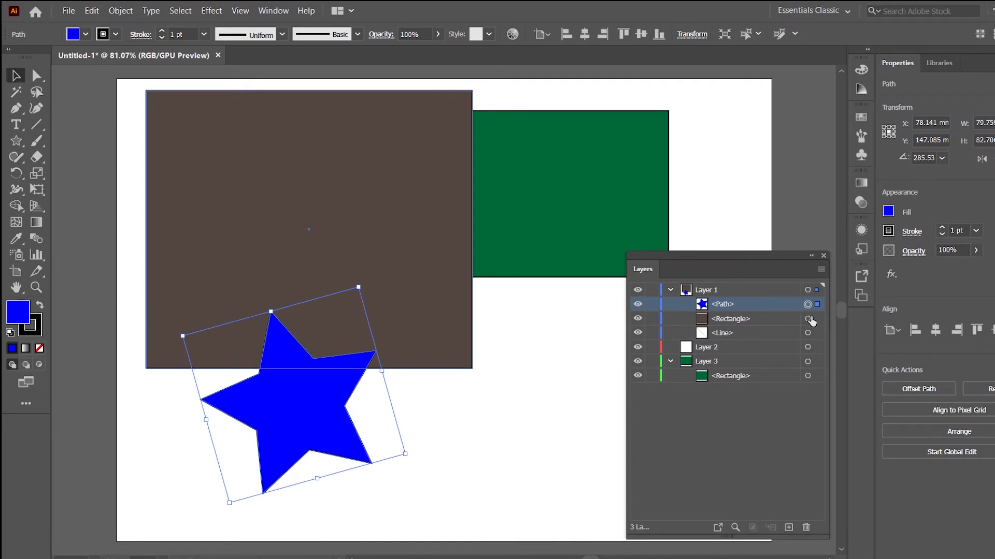
shift+click(808, 318)
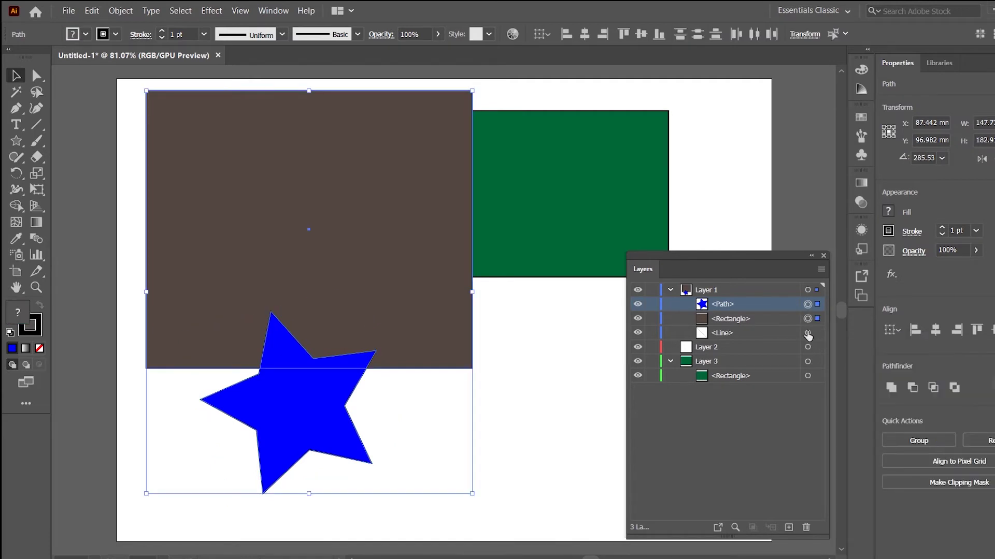
shift+click(808, 333)
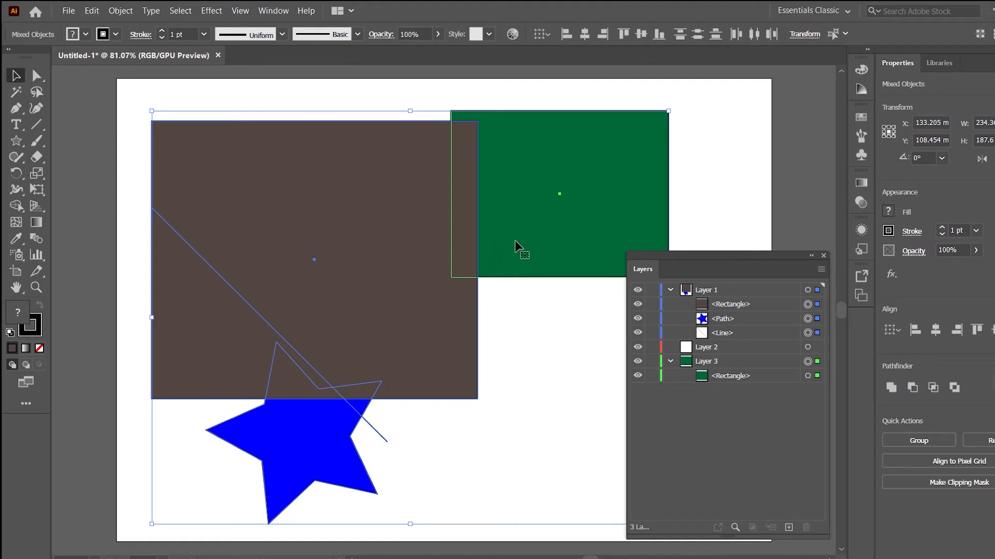
Select only the green rectangle and duplicate it in place within Layer 3.
click(794, 152)
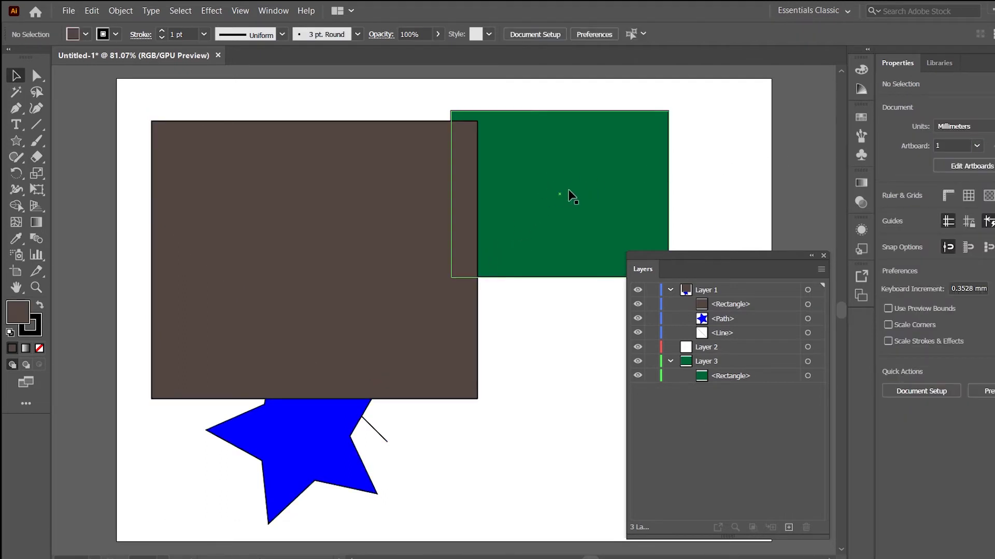
click(565, 194)
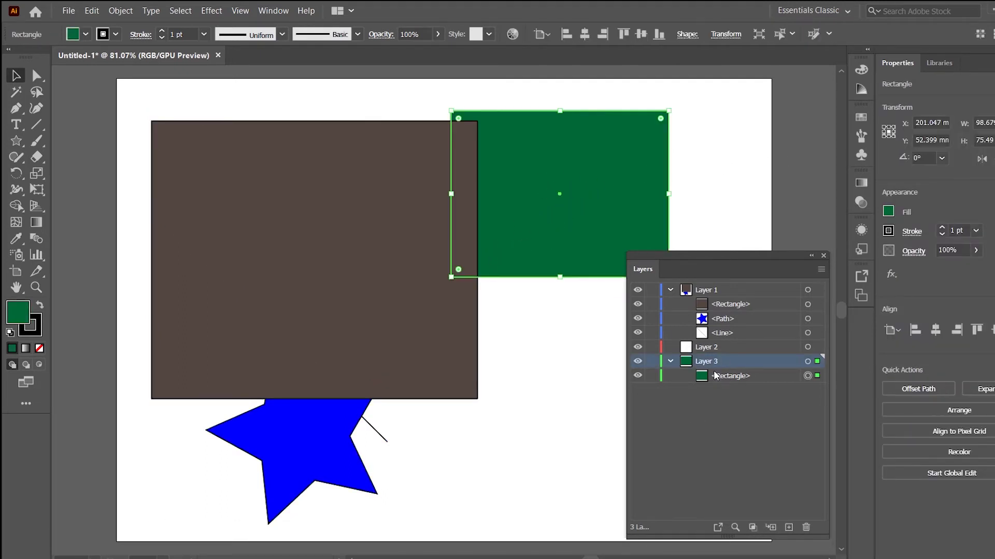
click(754, 376)
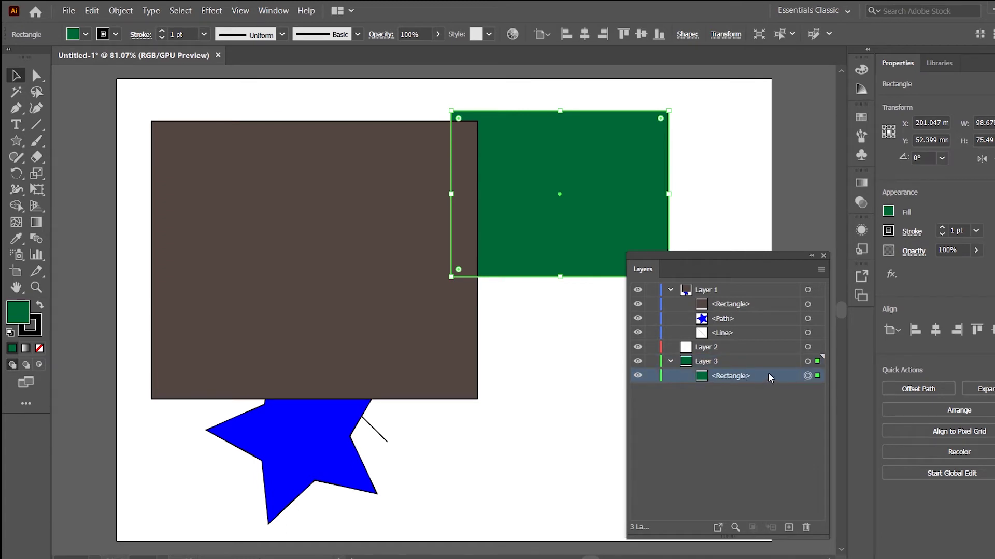
drag(768, 375, 793, 527)
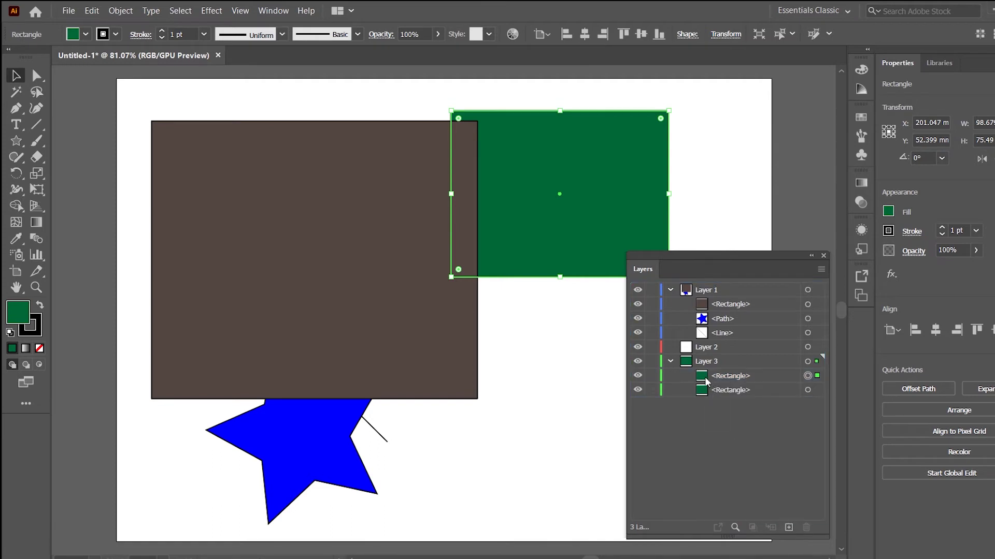
Duplicate Layer 1 with all its contents below Layer 3.
click(733, 361)
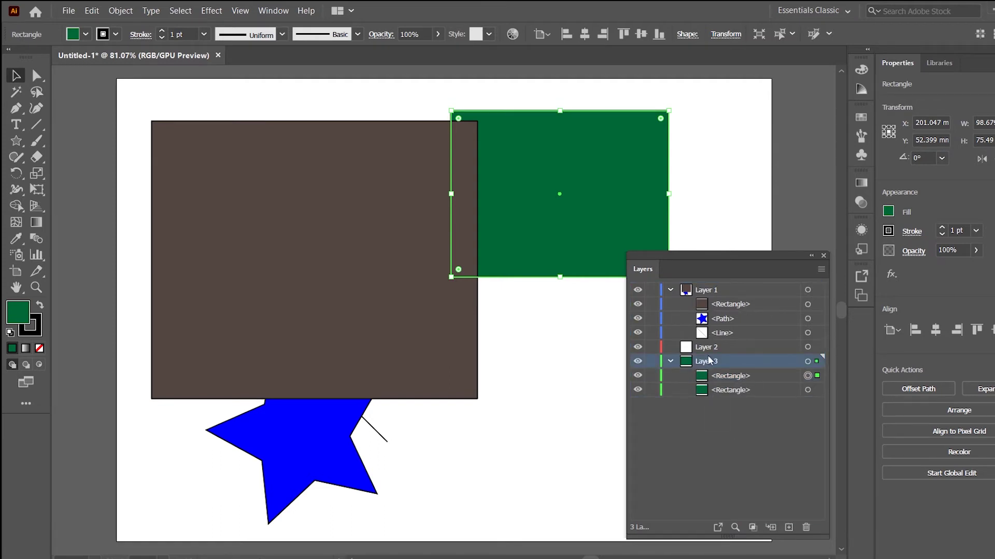
click(745, 290)
drag(756, 287, 736, 434)
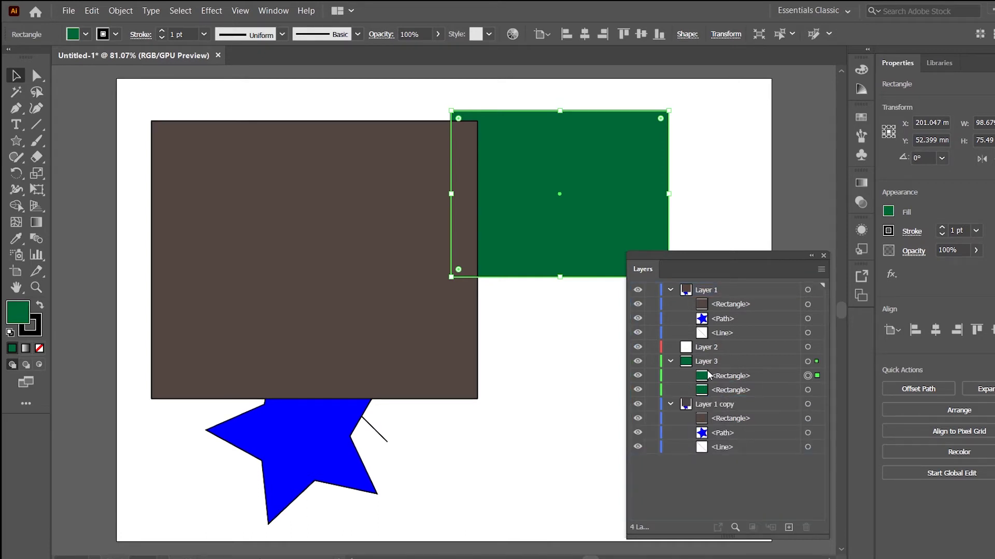
Delete the line from the duplicate of Layer 1, and delete the whole duplicate layer.
click(766, 445)
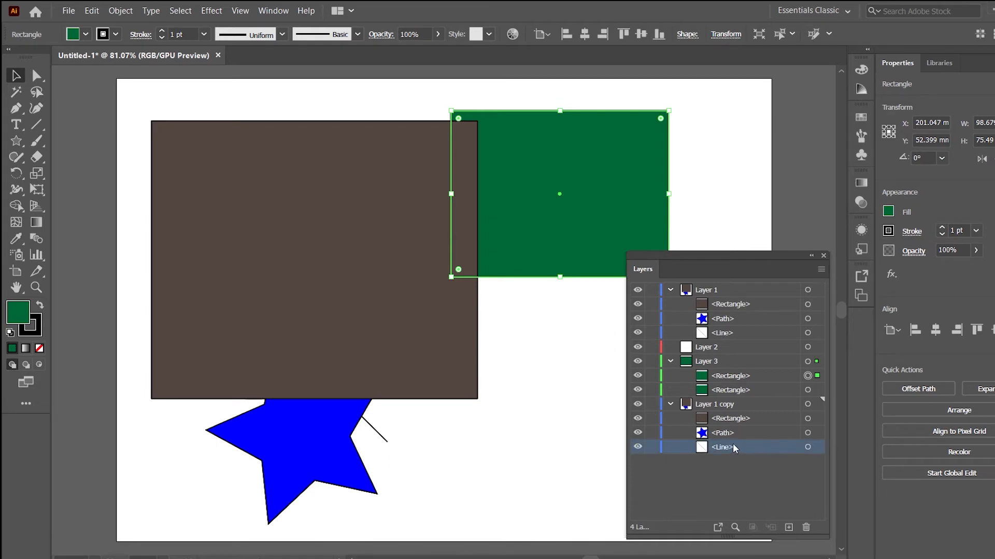
click(808, 447)
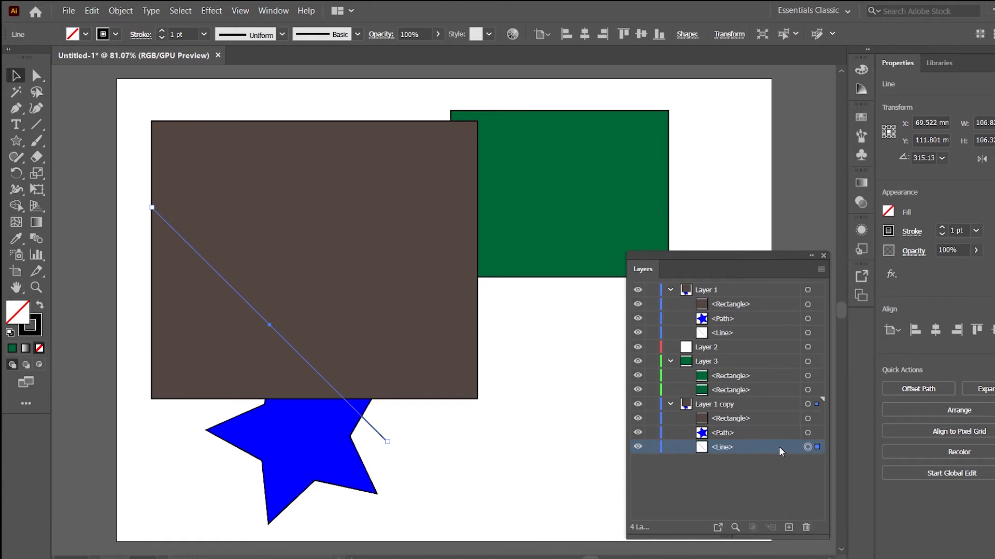
drag(778, 446, 807, 527)
drag(773, 408, 806, 527)
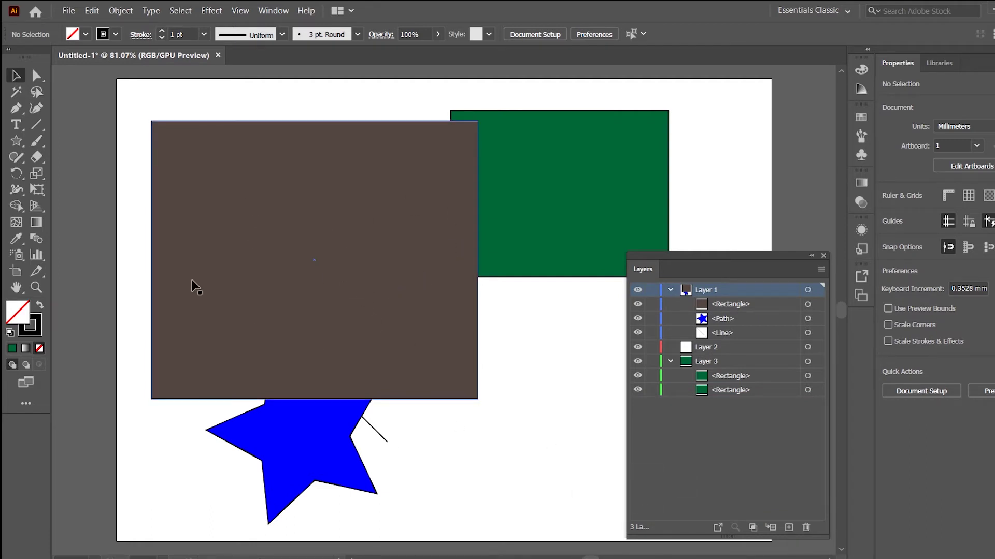
Change the brown rectangle's fill to a red swatch.
click(250, 254)
click(86, 34)
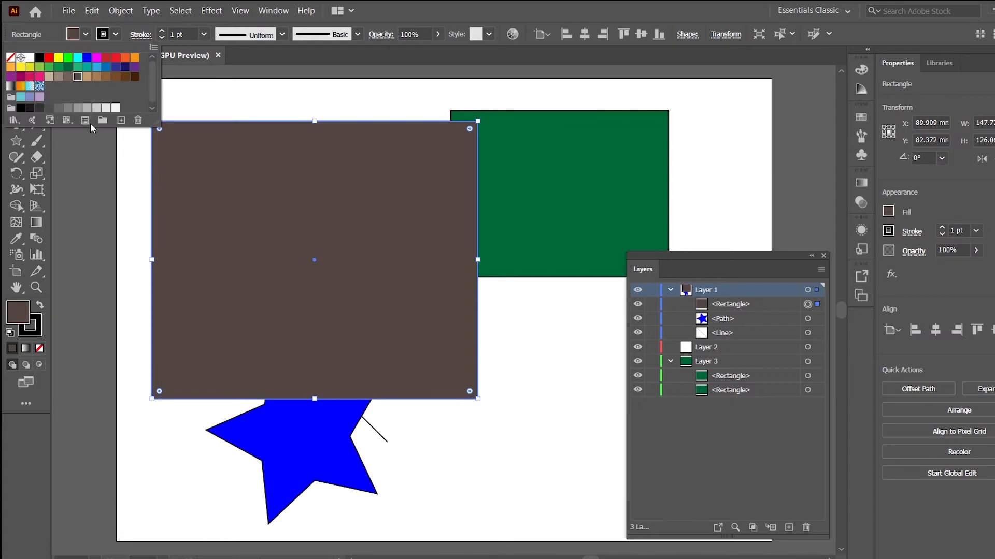
click(106, 58)
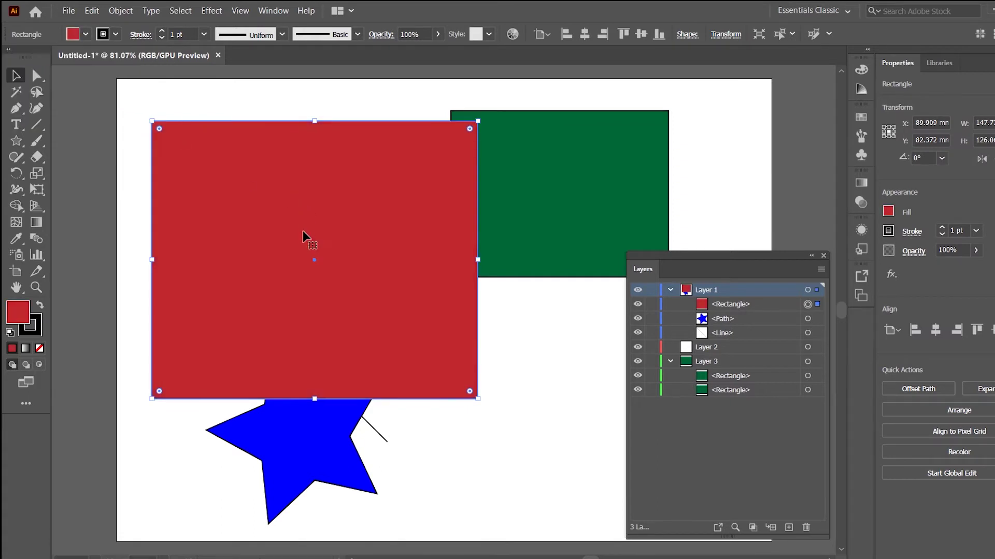
Send the red rectangle to the back of Layer 1 with Arrange, and deselect it.
right_click(302, 231)
mouse_move(363, 414)
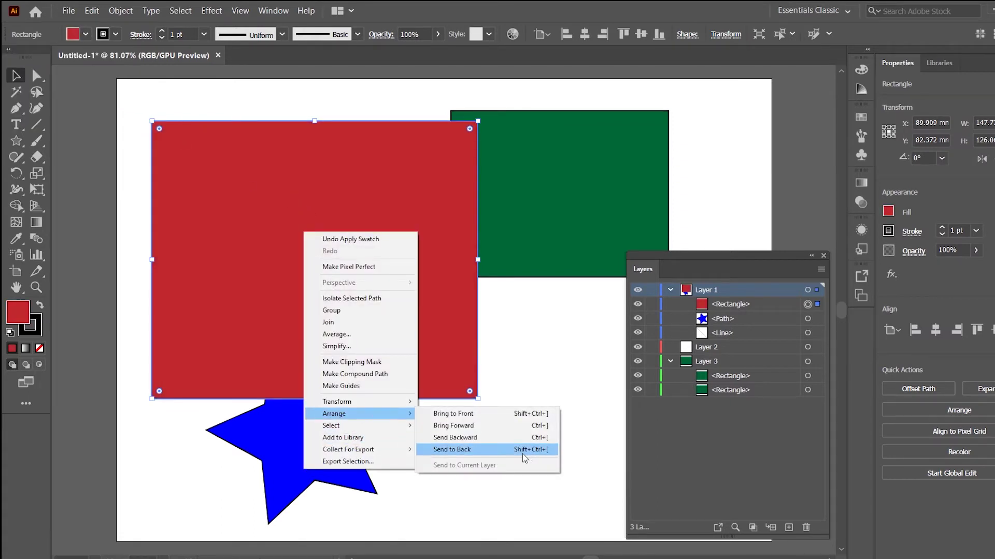
click(523, 449)
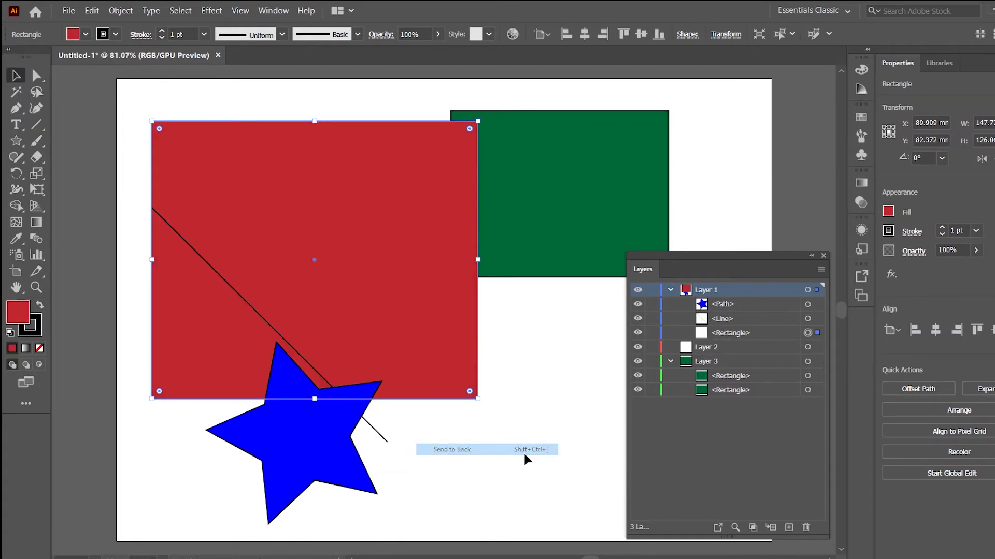
click(592, 361)
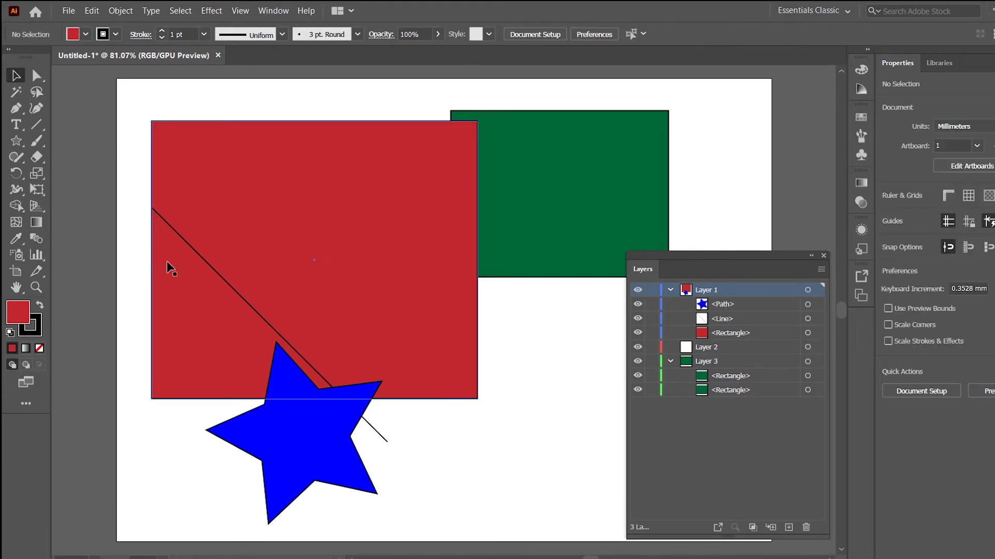
With Layers 1 and 3 collapsed, locate the selected diagonal line's entry in the layer list, and widen the list.
click(214, 269)
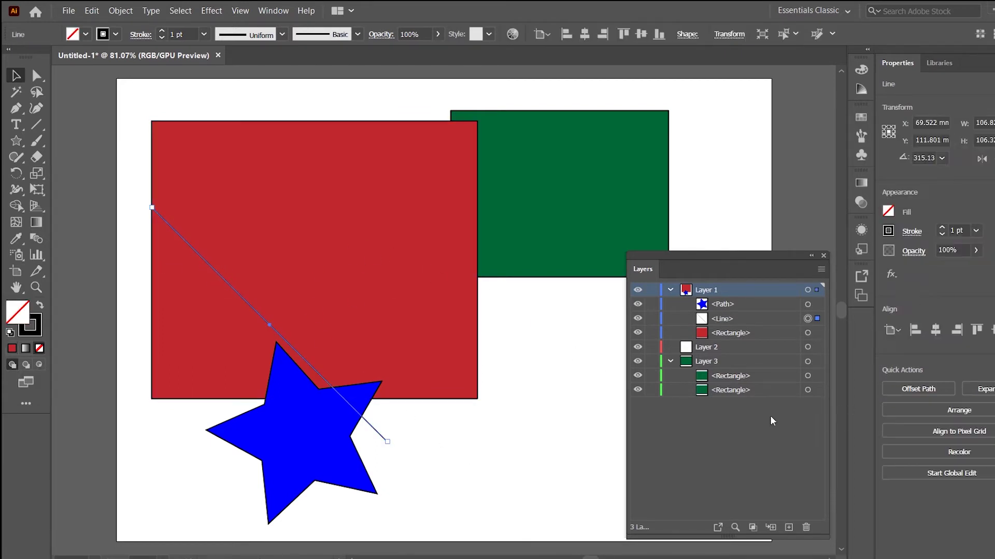
click(670, 290)
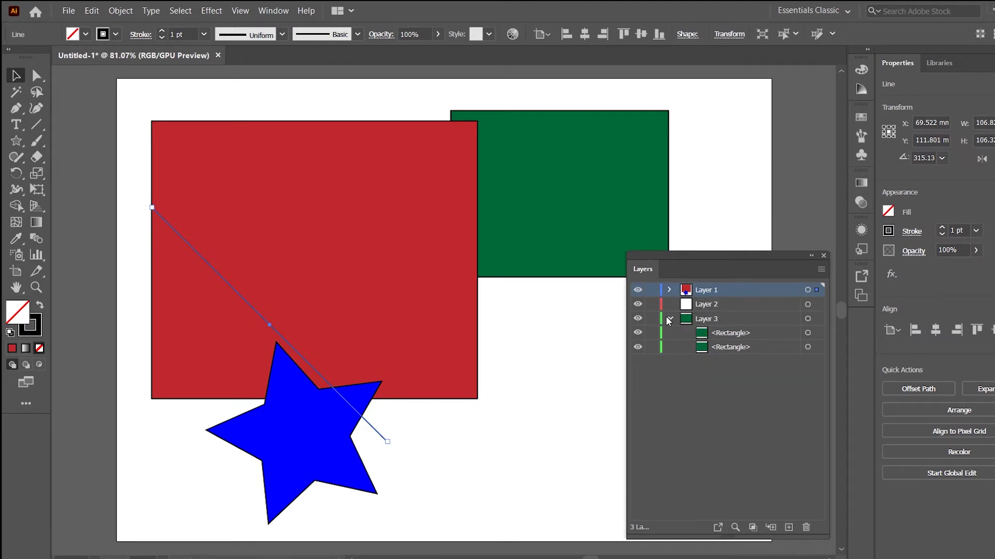
click(670, 317)
click(735, 527)
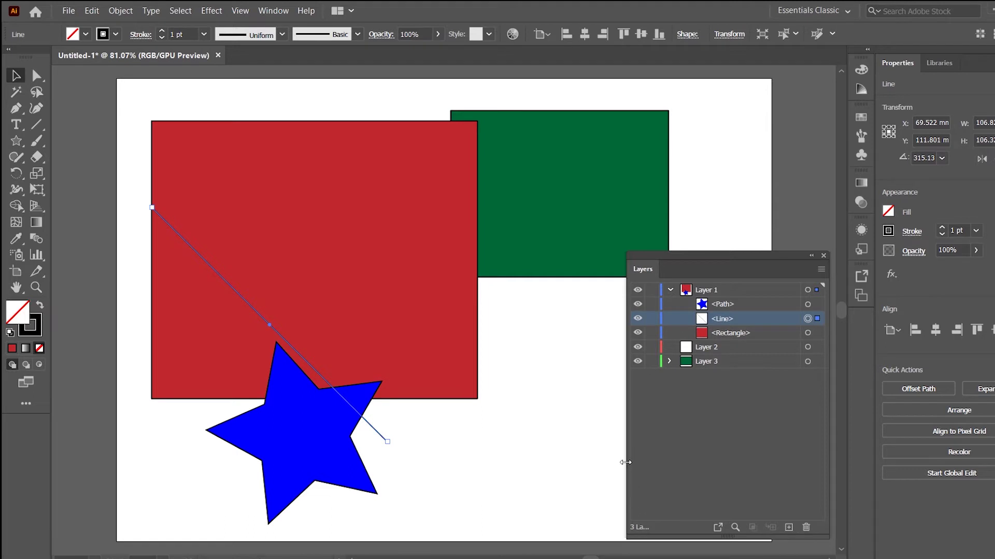
drag(625, 461, 582, 459)
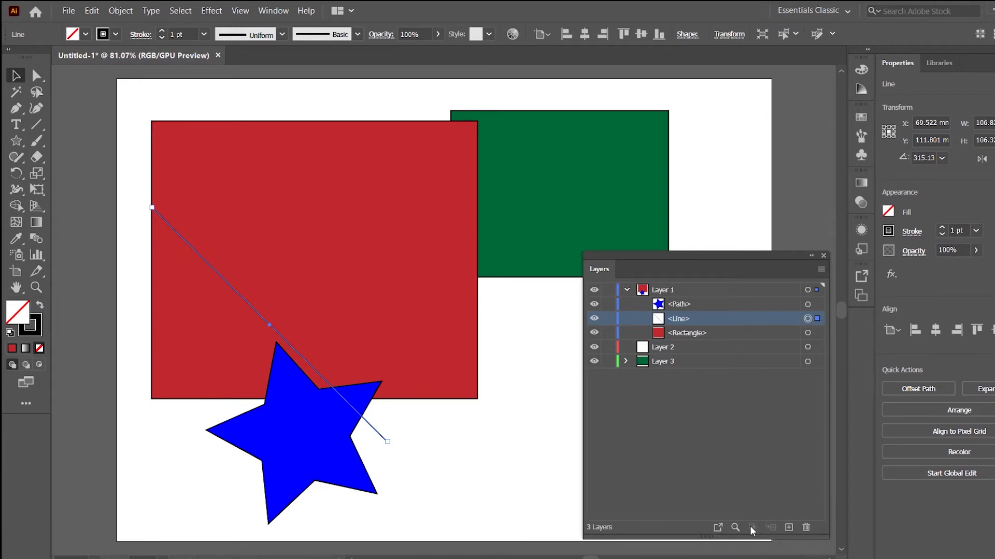
Try to make a clipping mask on Layer 1.
click(696, 289)
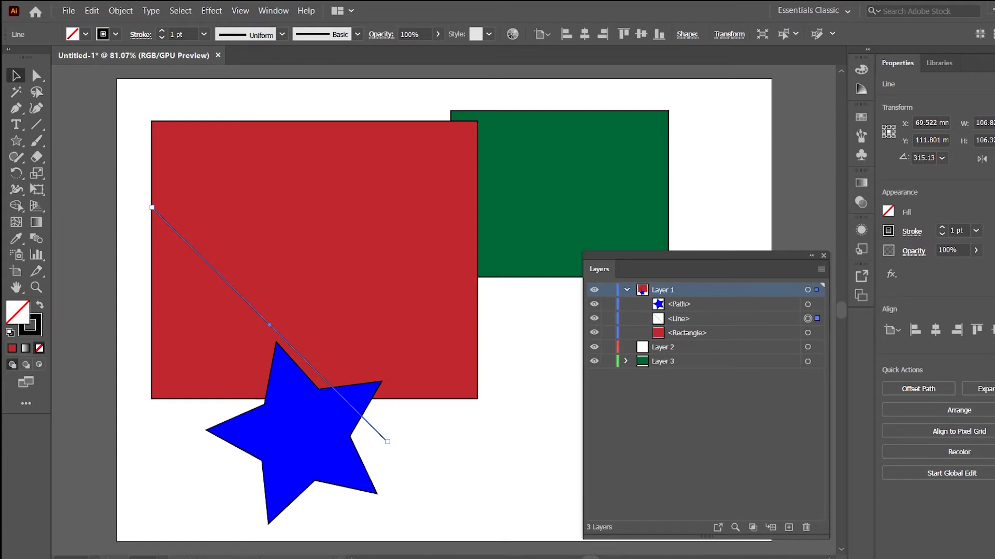
click(752, 527)
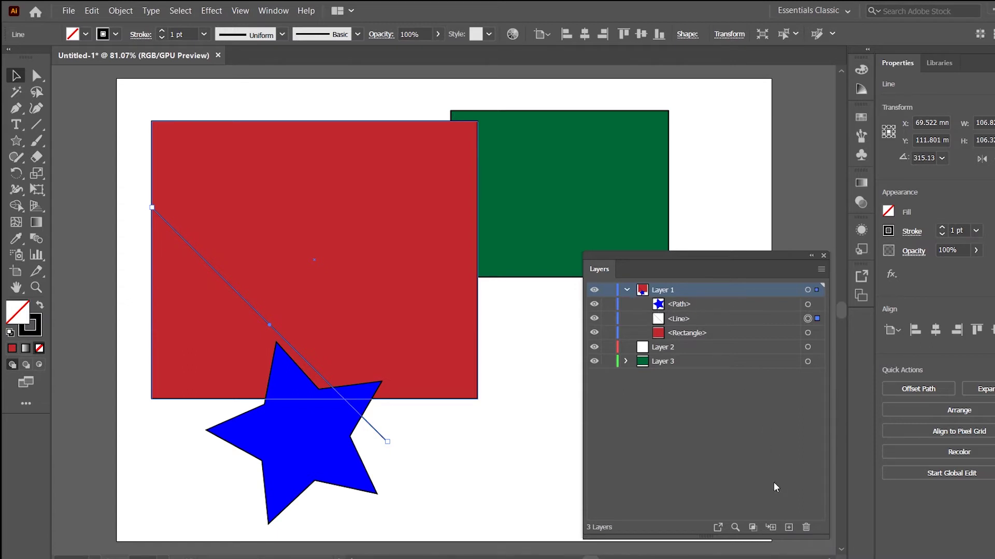
Create three sublayers inside Layer 1, each nested within the previous one.
click(771, 528)
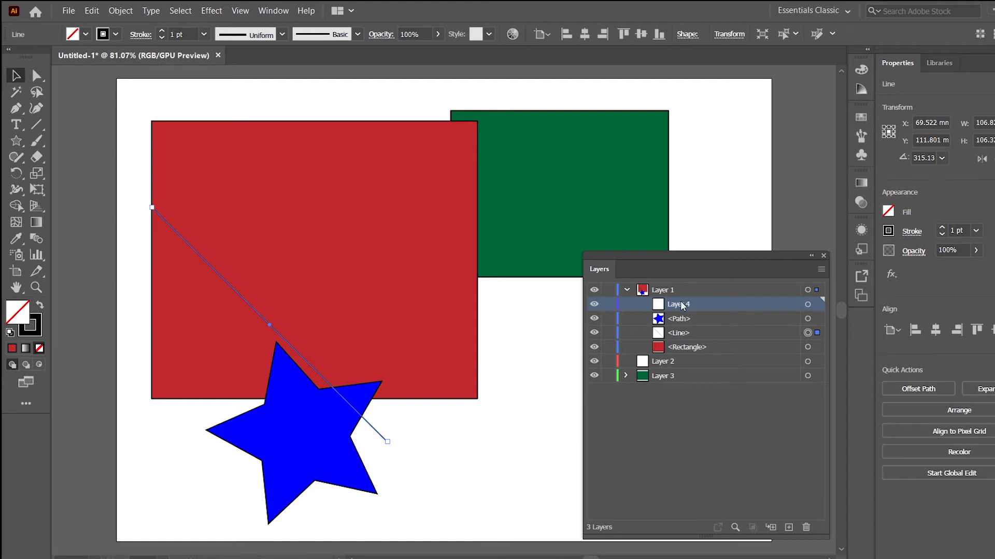
click(771, 528)
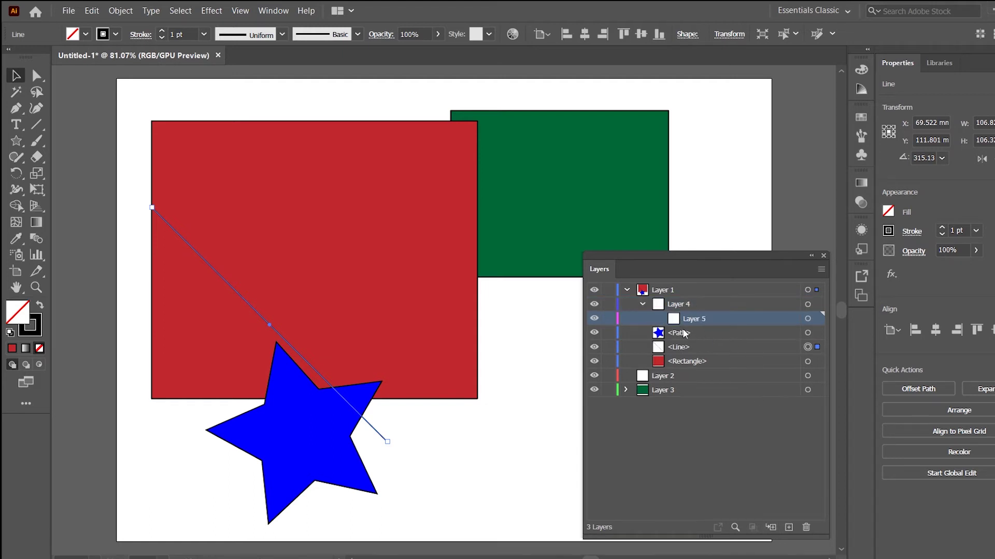
click(769, 527)
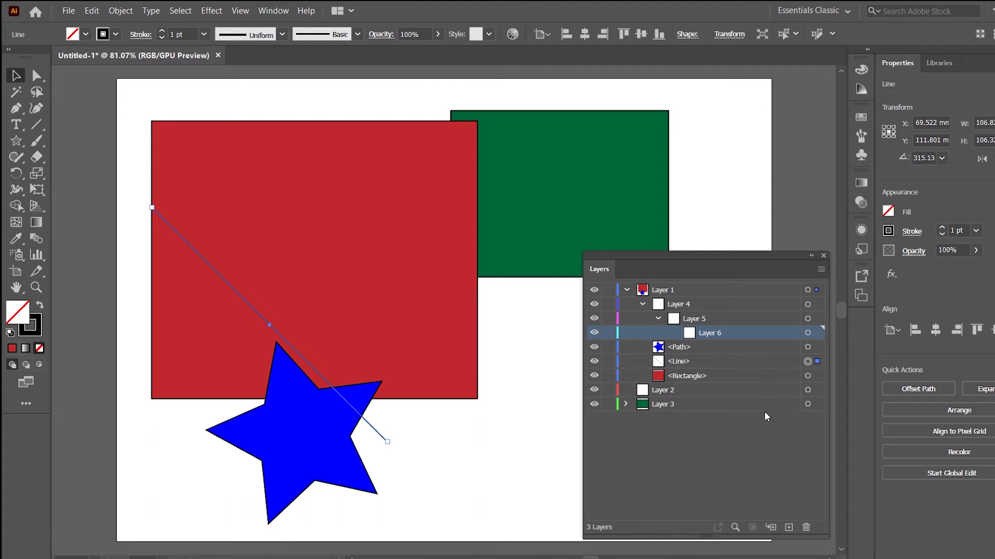
Add a layer above Layer 6 inside Layer 5, and add a new top-level layer above Layer 1.
click(788, 527)
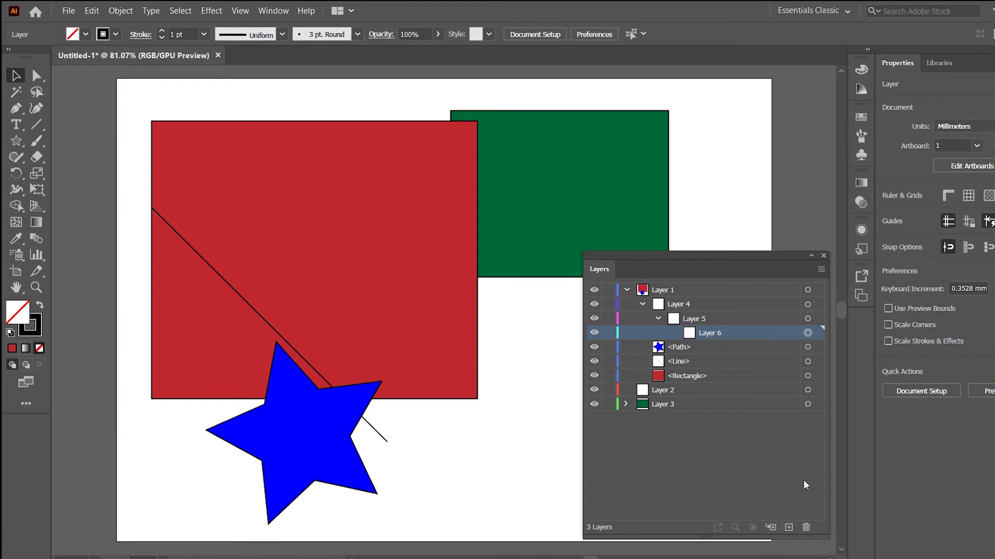
click(793, 527)
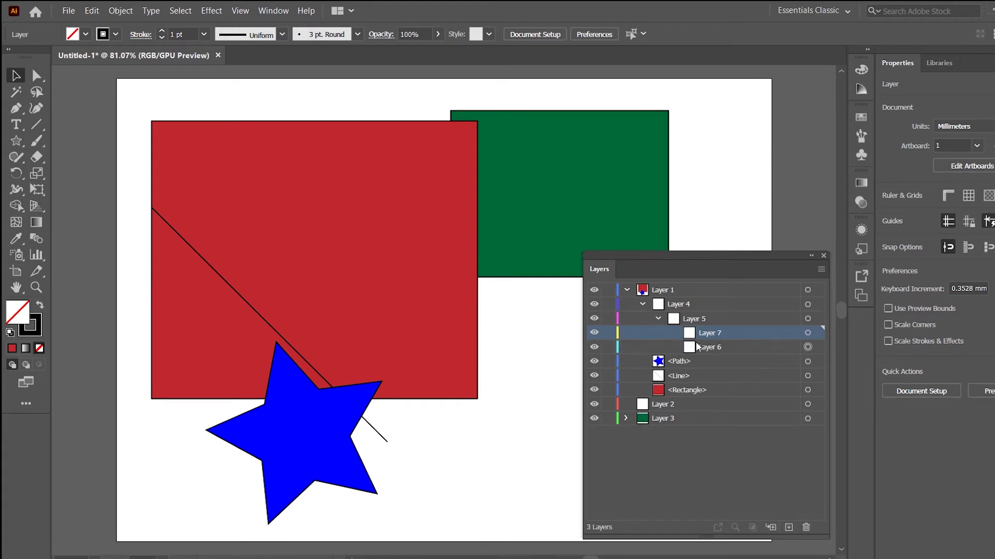
click(678, 291)
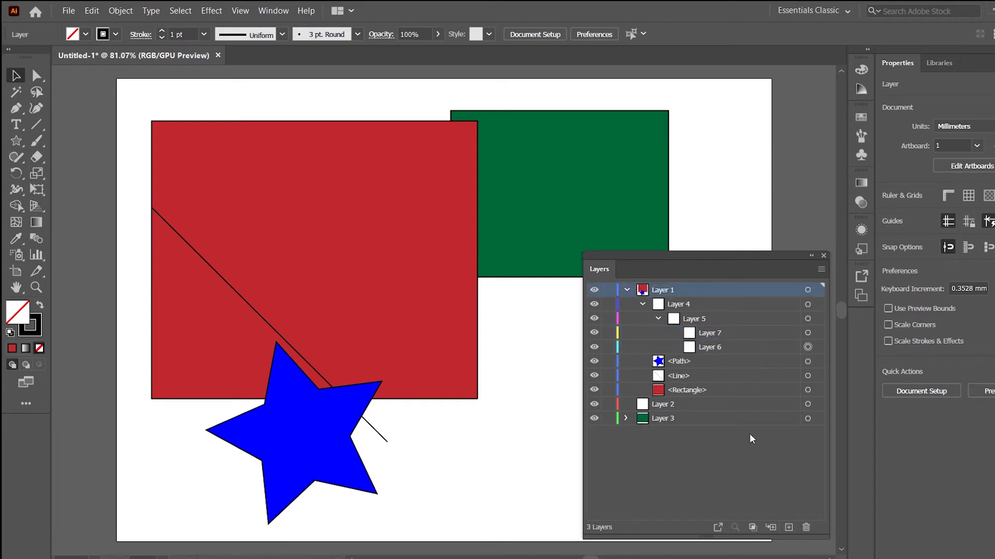
click(793, 530)
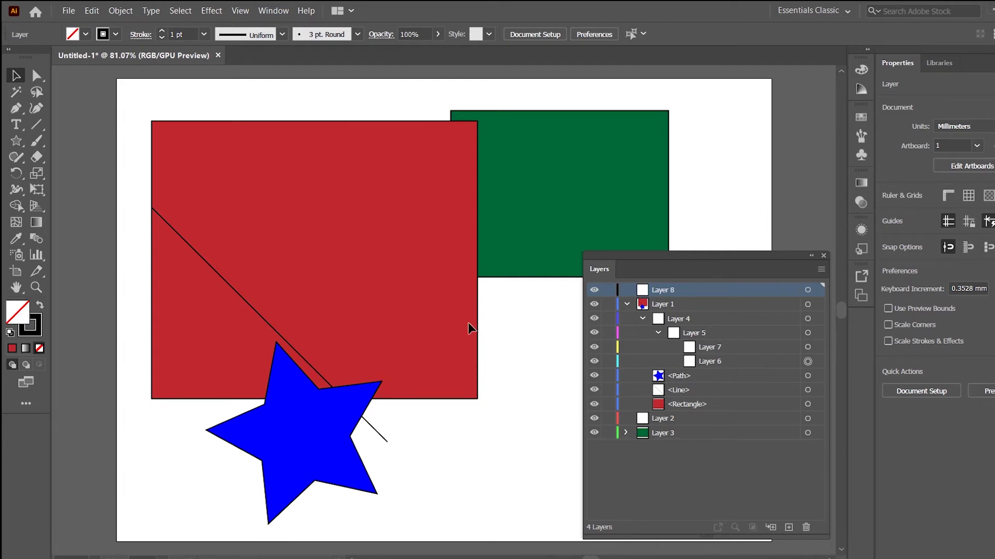
Apply a Feather effect to the red rectangle and move it up and left, clear of the green rectangle.
click(321, 257)
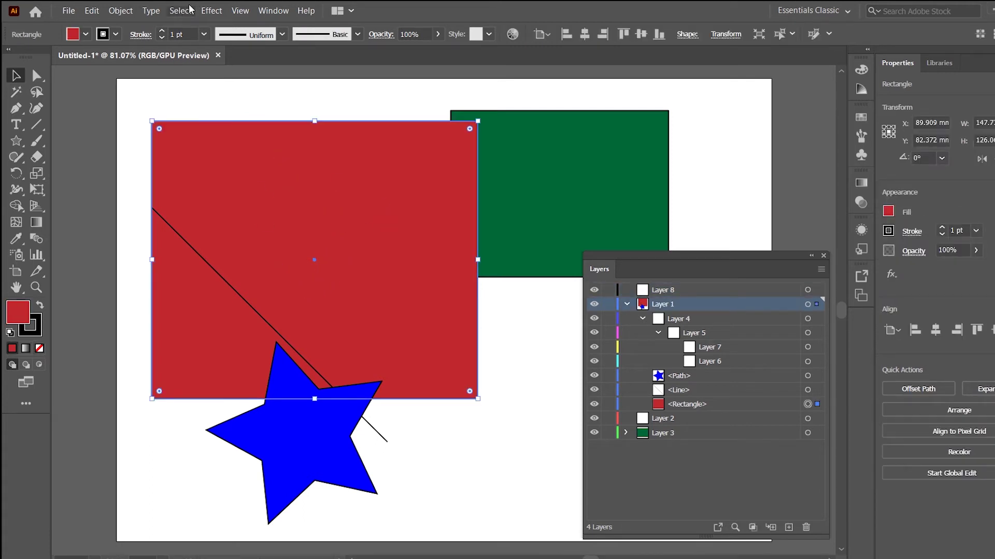
click(210, 11)
mouse_move(286, 135)
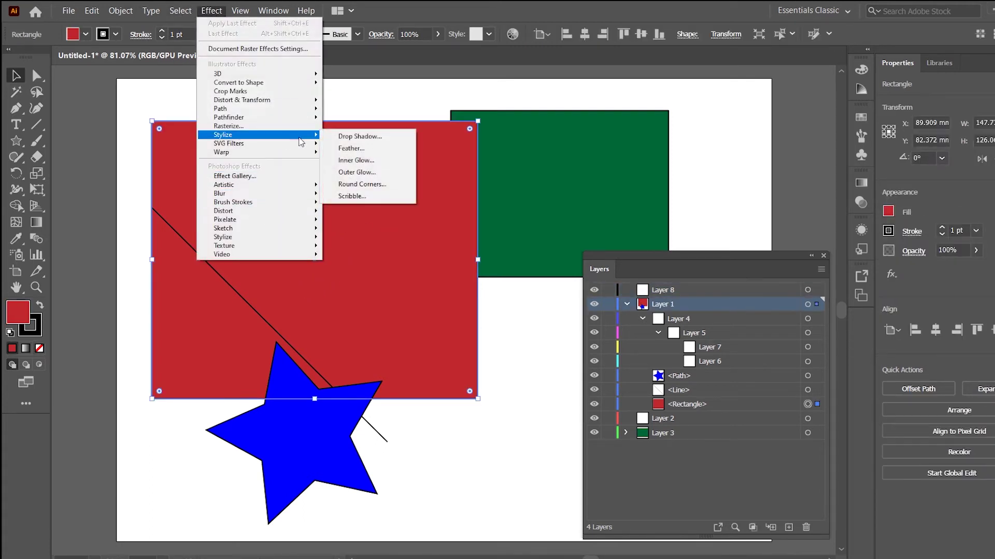
click(380, 150)
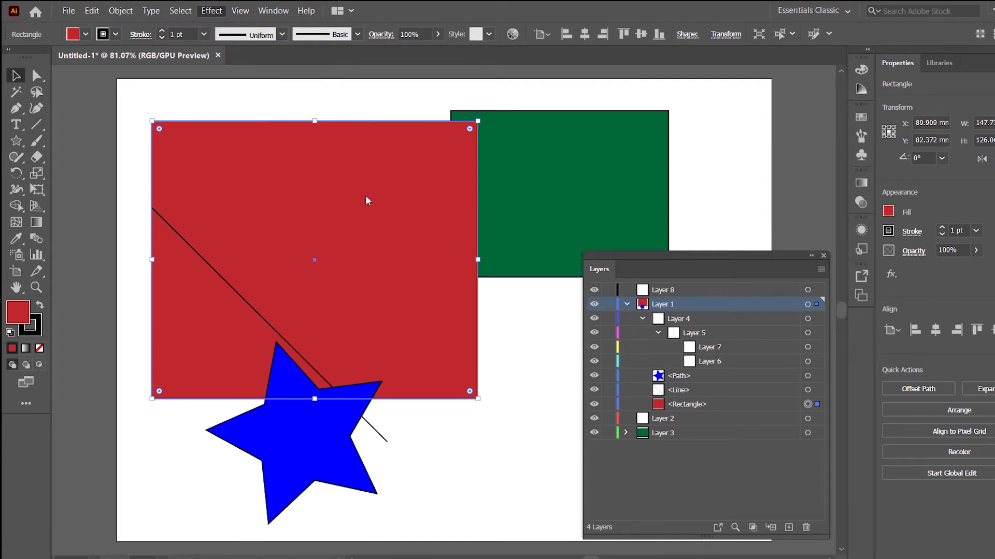
click(728, 162)
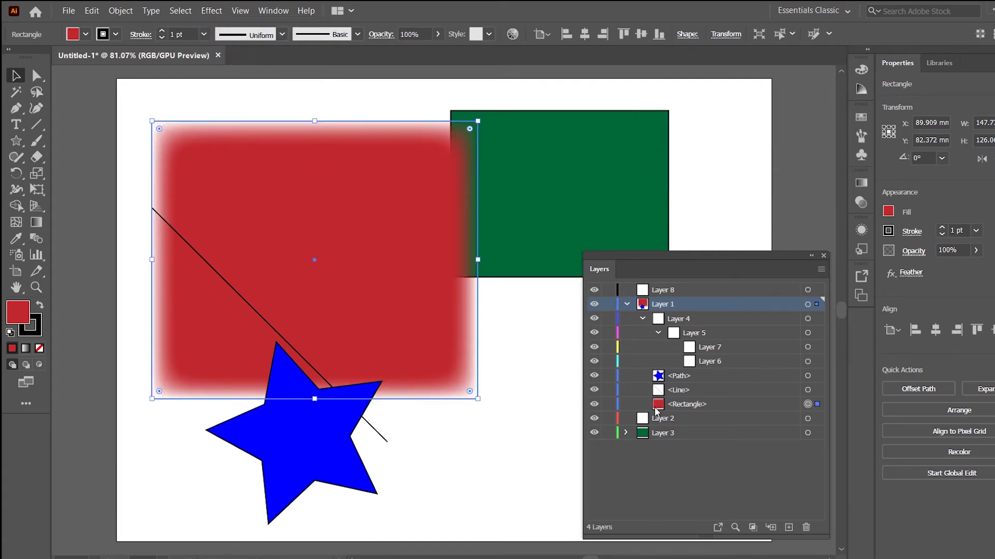
click(519, 399)
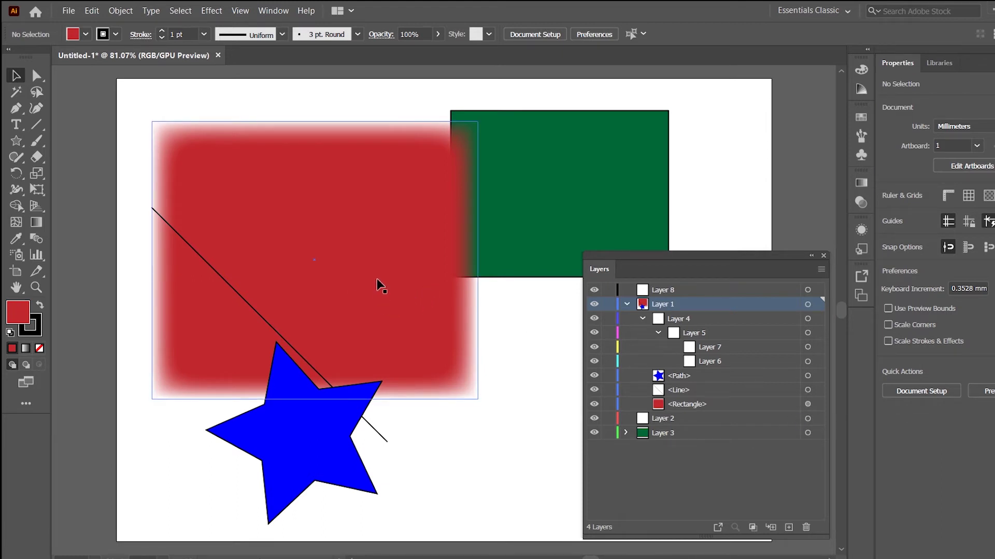
drag(380, 285, 352, 266)
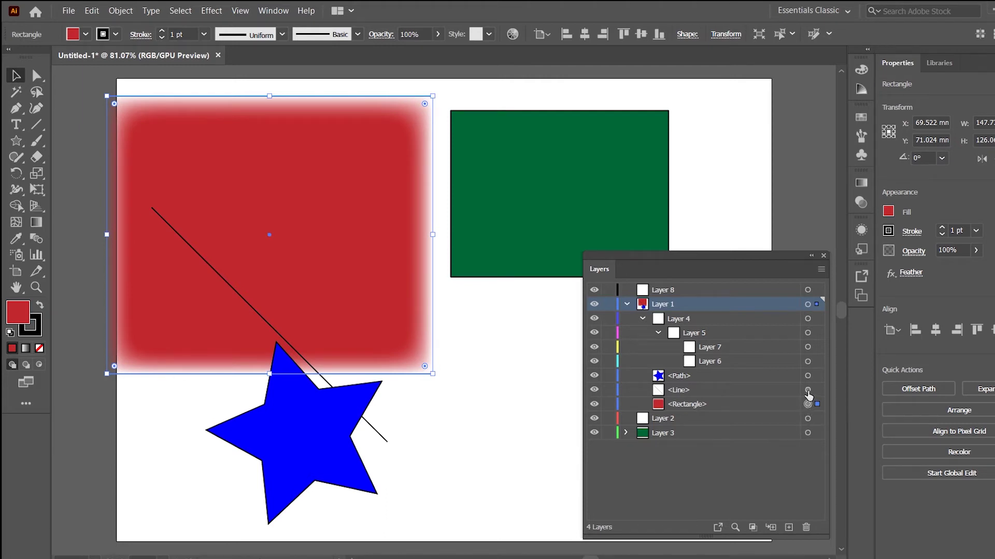
Try moving the red rectangle's appearance onto the star from the layer list, and undo it.
drag(808, 404, 808, 377)
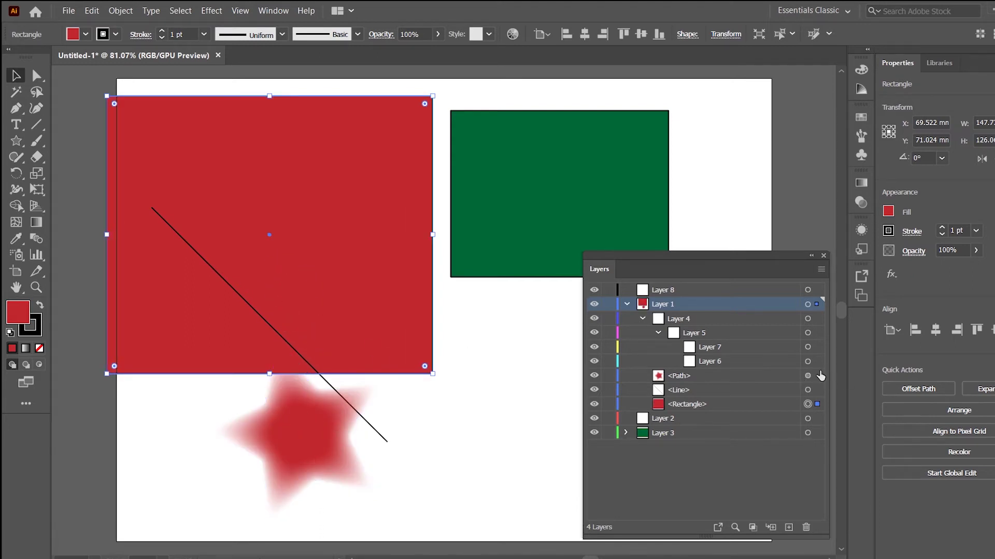
key(ctrl+z)
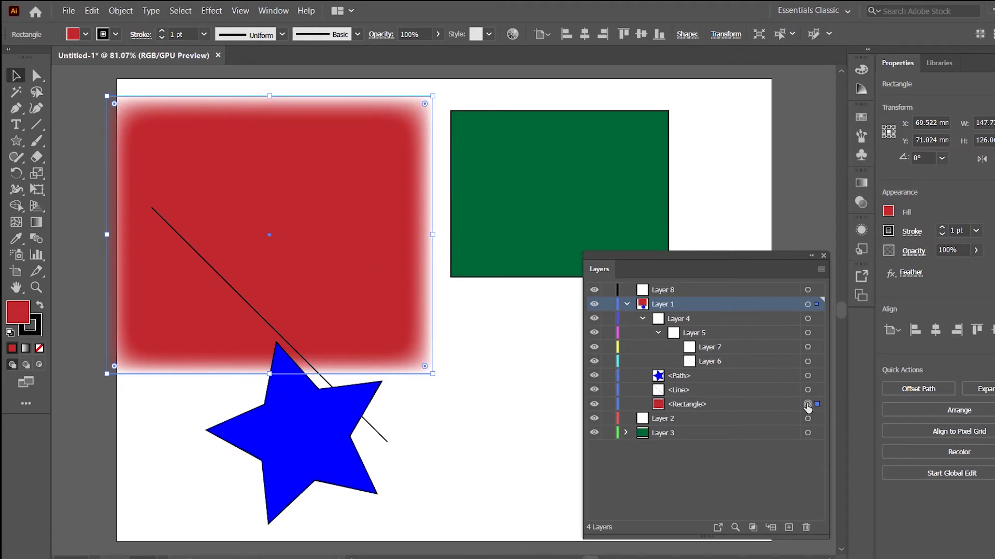
Try copying the red rectangle's appearance onto the star, check the star, undo the copy and deselect everything.
drag(807, 406, 807, 377)
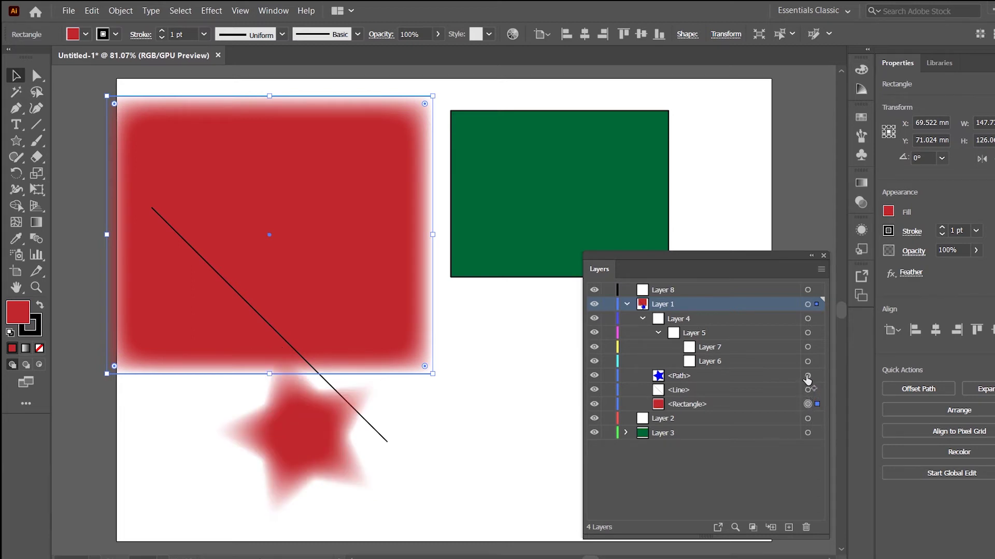
click(299, 454)
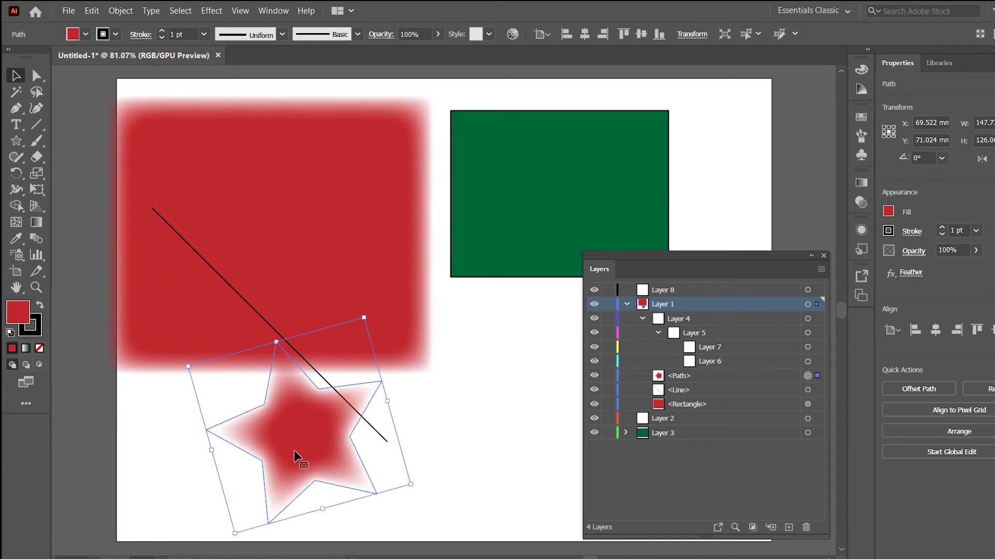
key(ctrl+z)
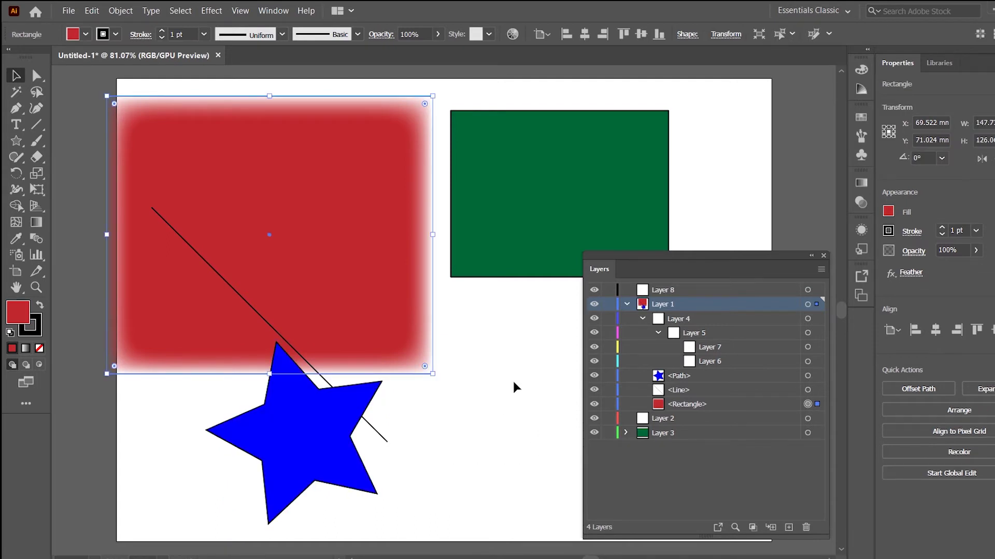
click(512, 388)
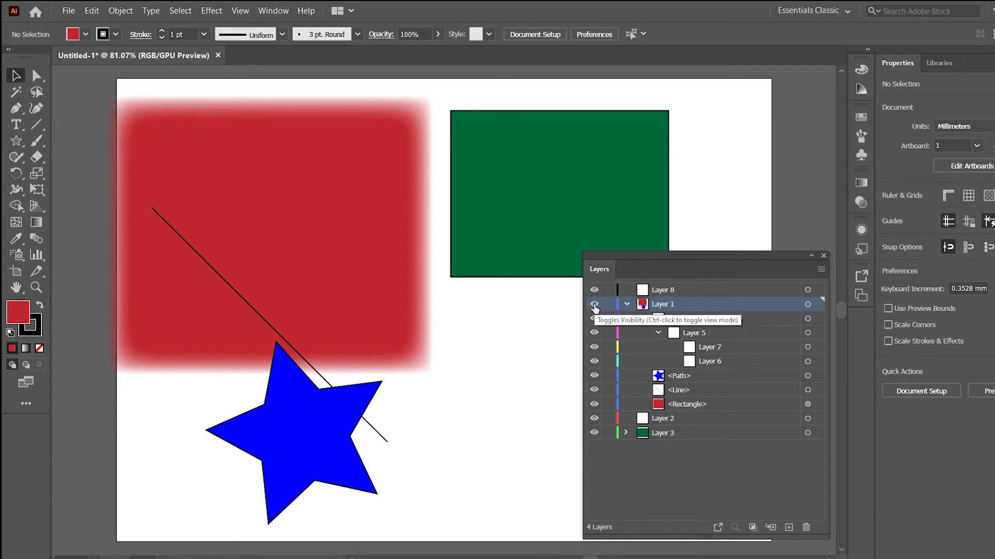
Show only Layer 1 in outline view and return it to preview.
ctrl+click(594, 305)
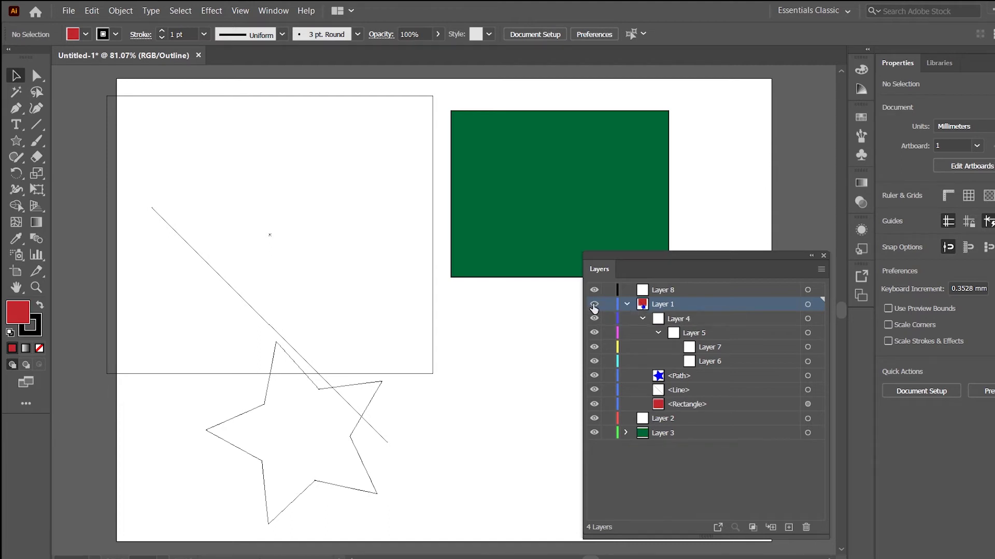
ctrl+click(594, 305)
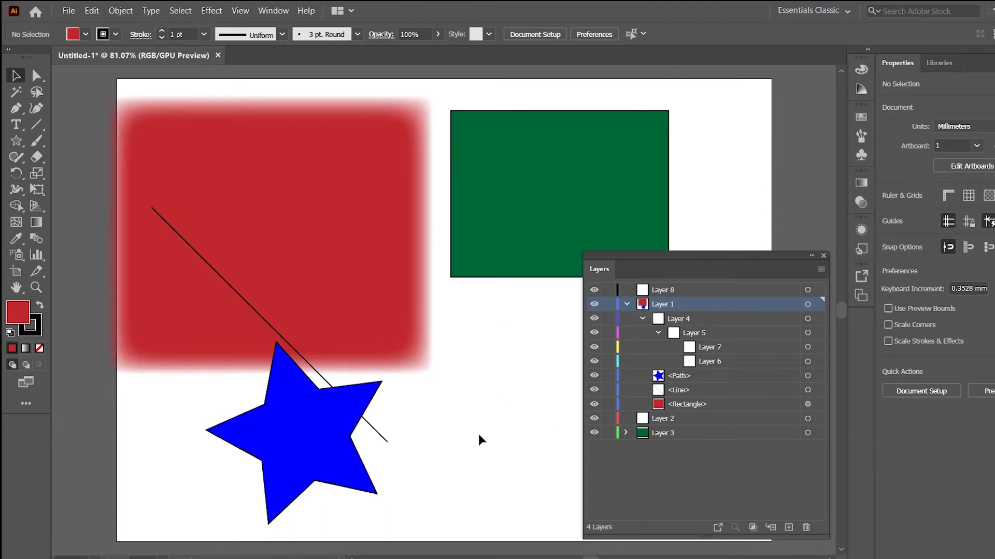
In outline view, narrow the red rectangle to about 136 mm wide and round its corners strongly, and return to preview.
key(ctrl+y)
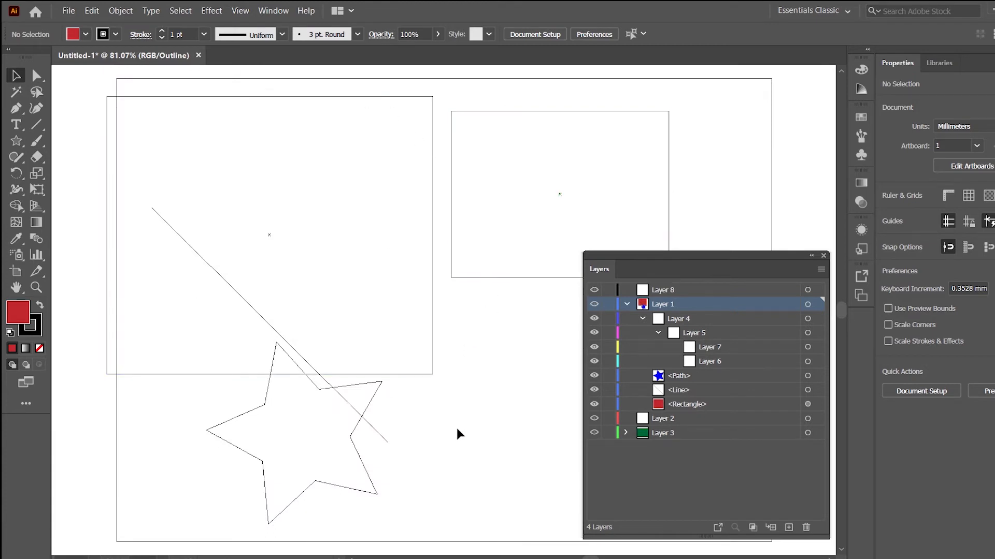
click(433, 245)
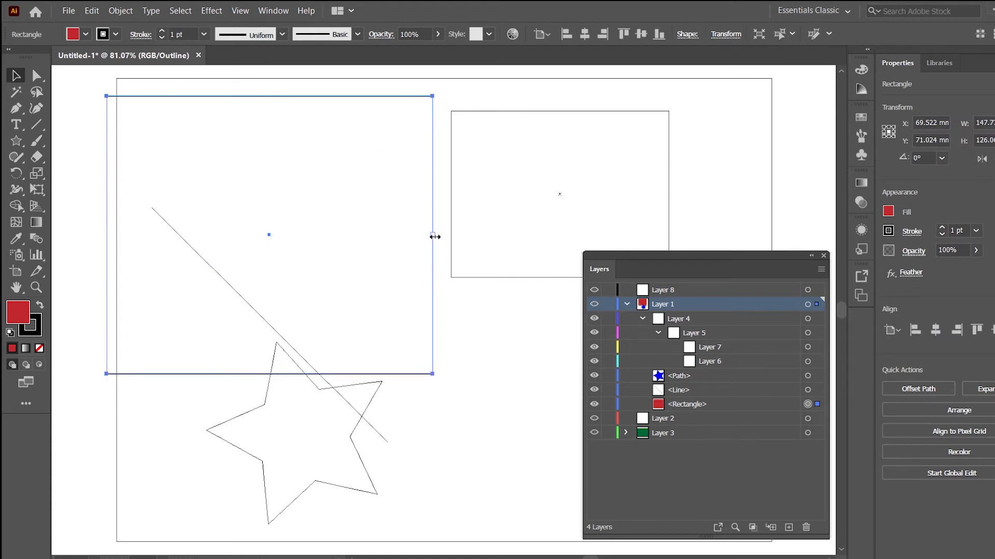
drag(433, 236, 408, 236)
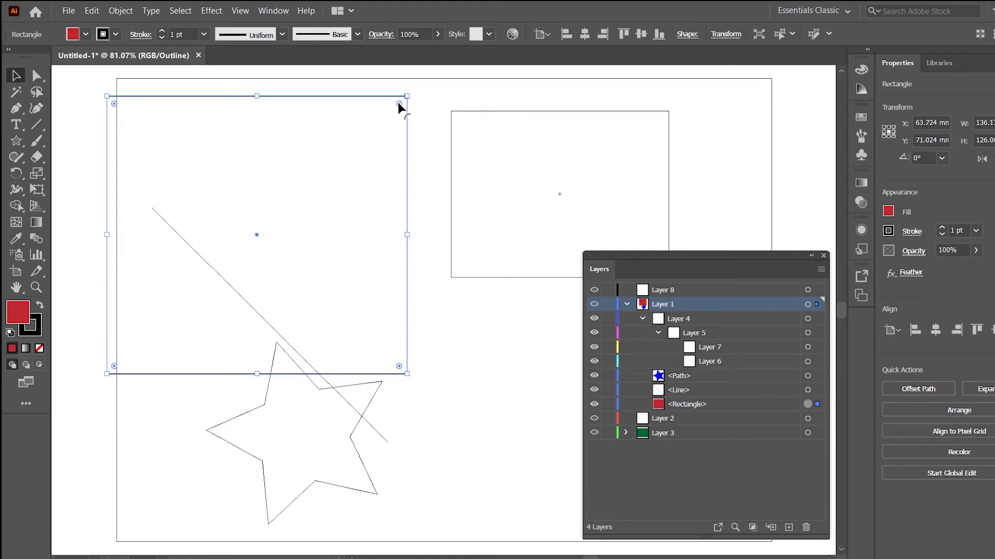
drag(399, 104, 373, 178)
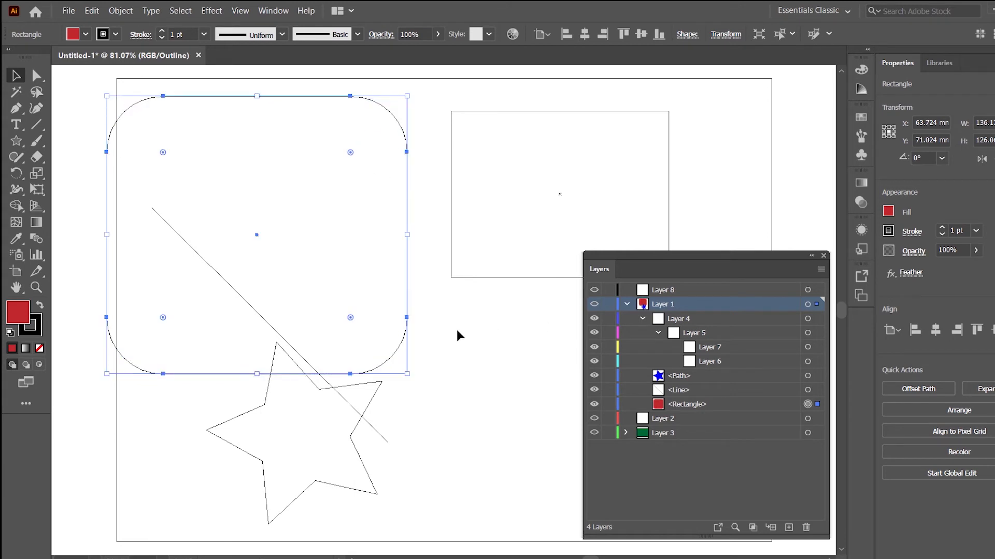
key(ctrl+y)
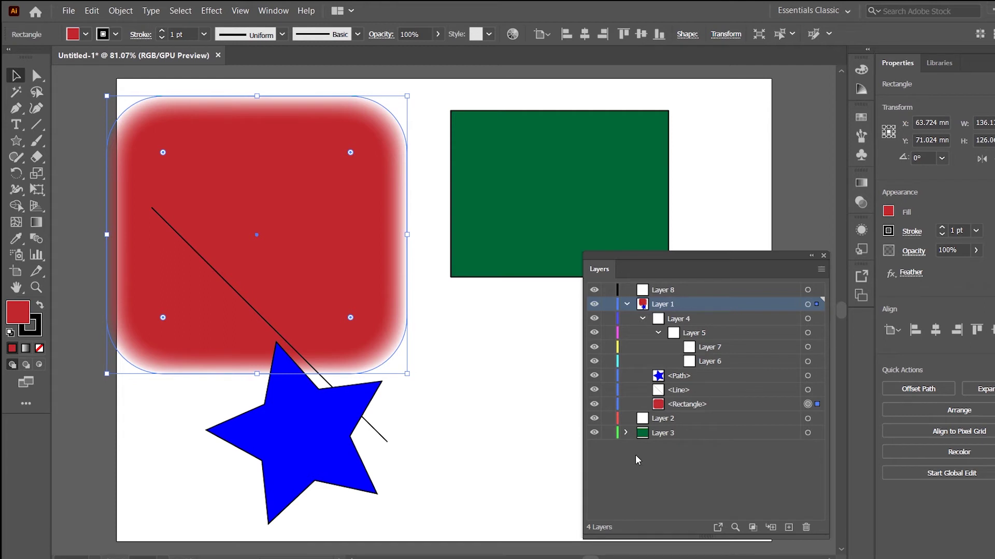
Examine the name, show and lock options of the line in Layer 1, and cancel without changes.
click(710, 393)
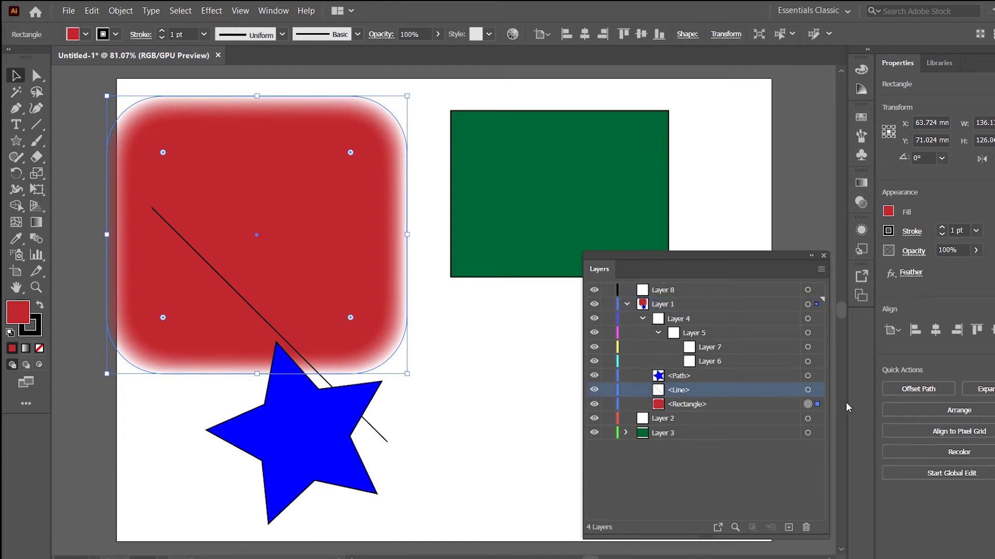
double_click(766, 393)
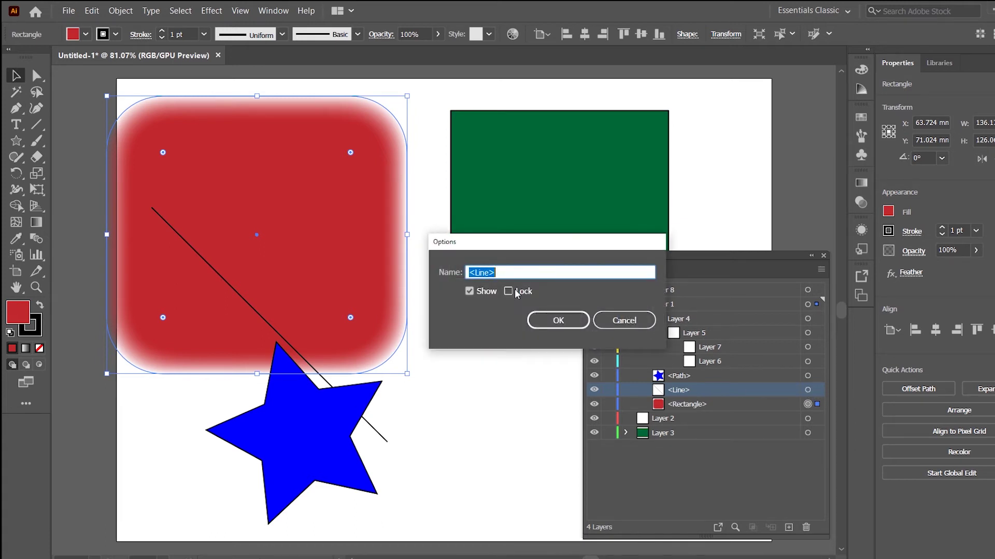
drag(485, 241, 469, 164)
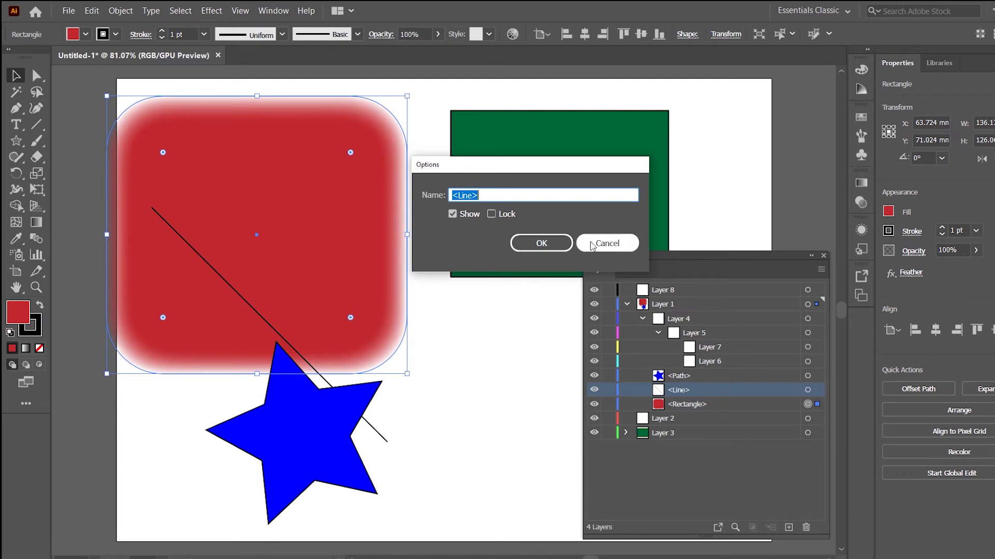
click(592, 246)
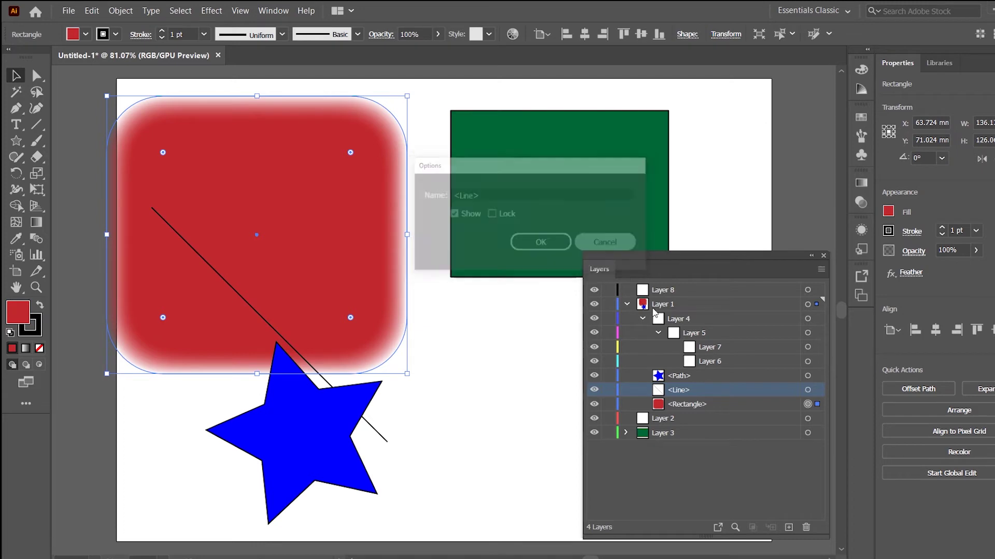
double_click(678, 389)
Toggle the line's lock on and off, and hide the line and show it again.
click(609, 391)
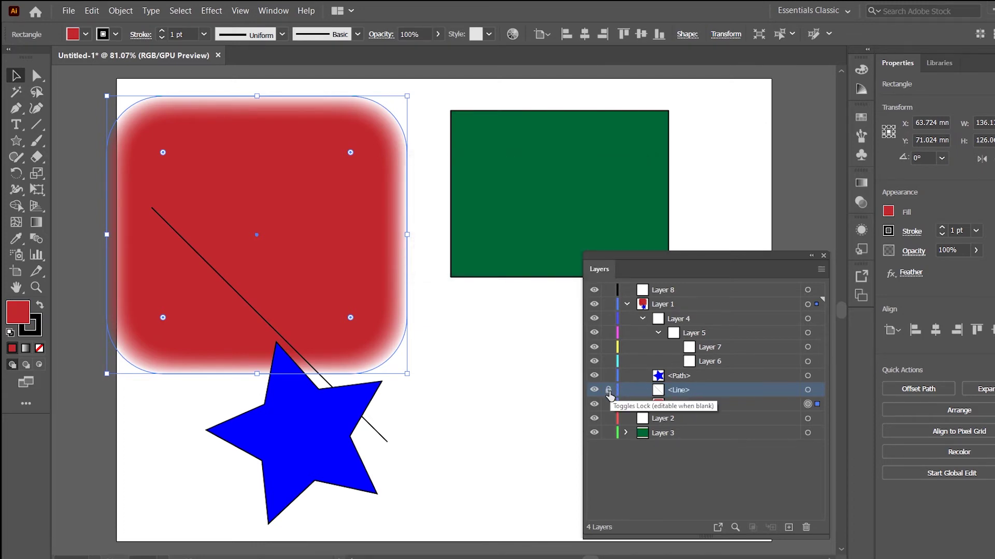
click(594, 390)
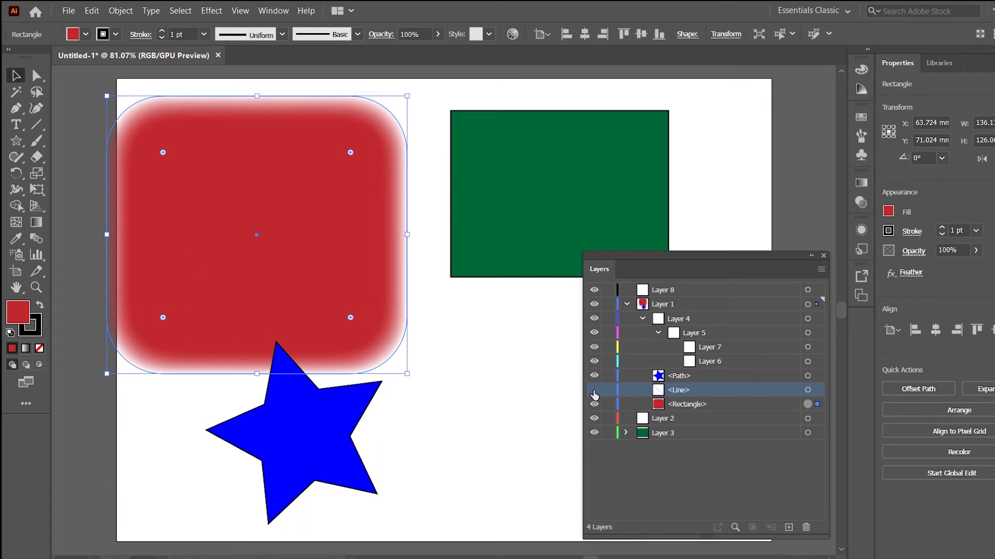
click(594, 390)
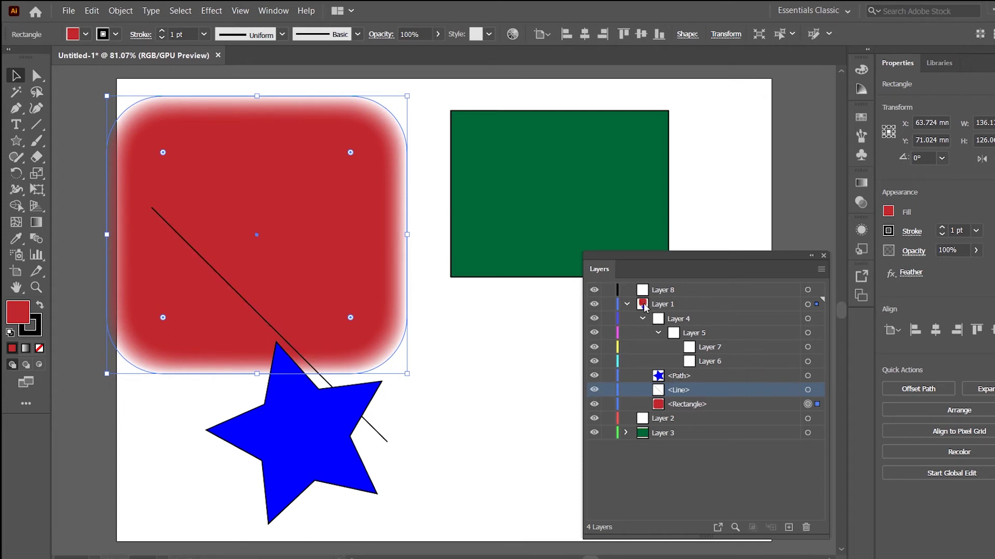
Open Layer 1's options and examine the preset and custom highlight colours, keeping Light Blue.
double_click(725, 304)
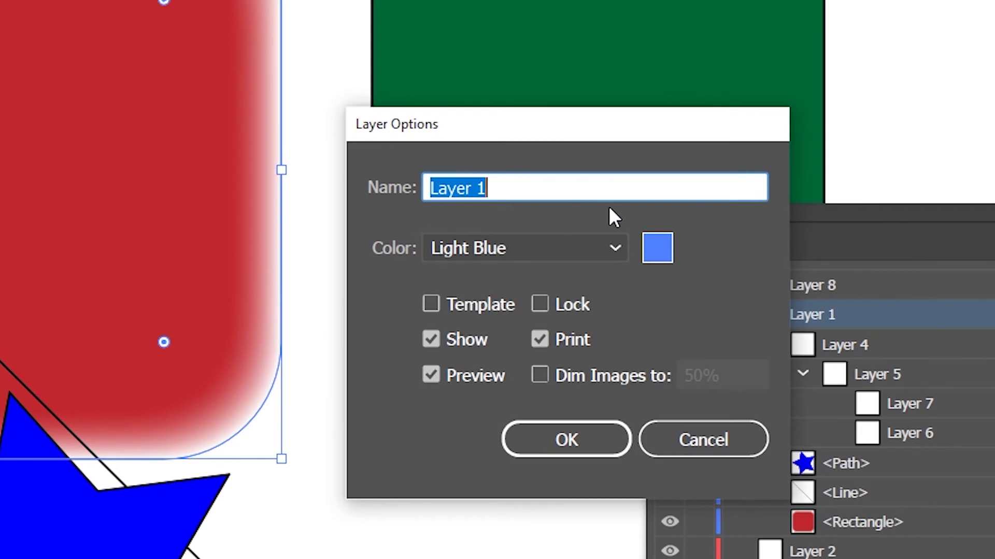
click(579, 251)
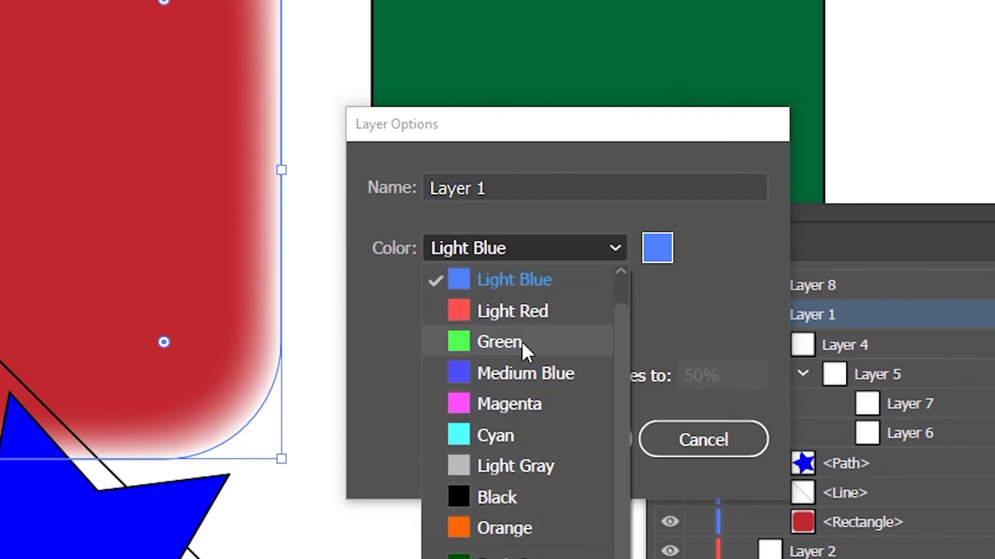
scroll(464, 530, down, 3)
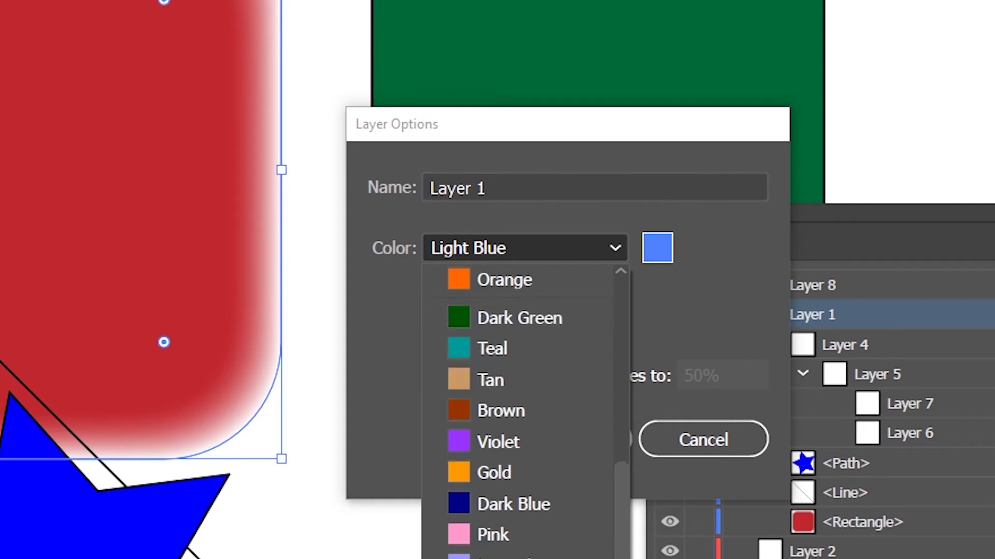
scroll(463, 530, up, 4)
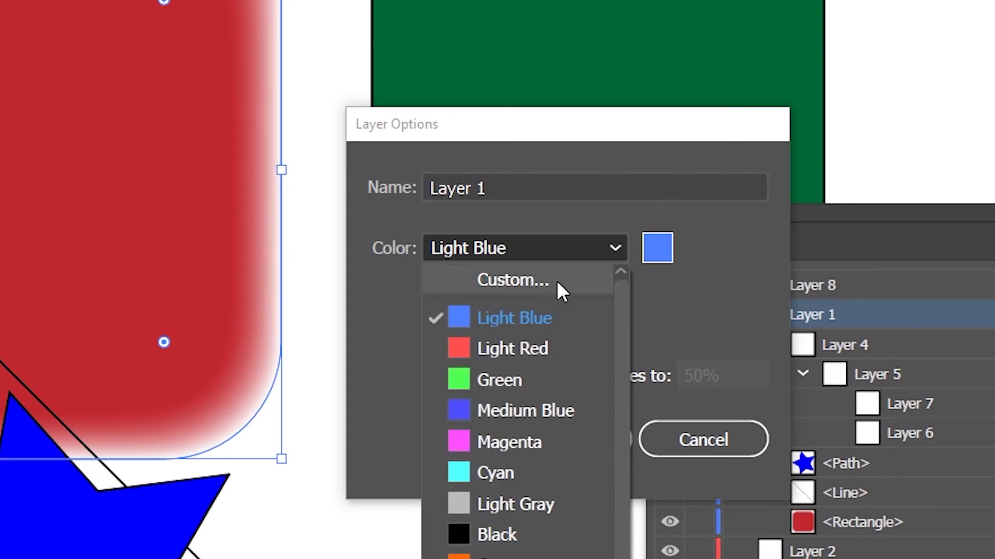
click(739, 290)
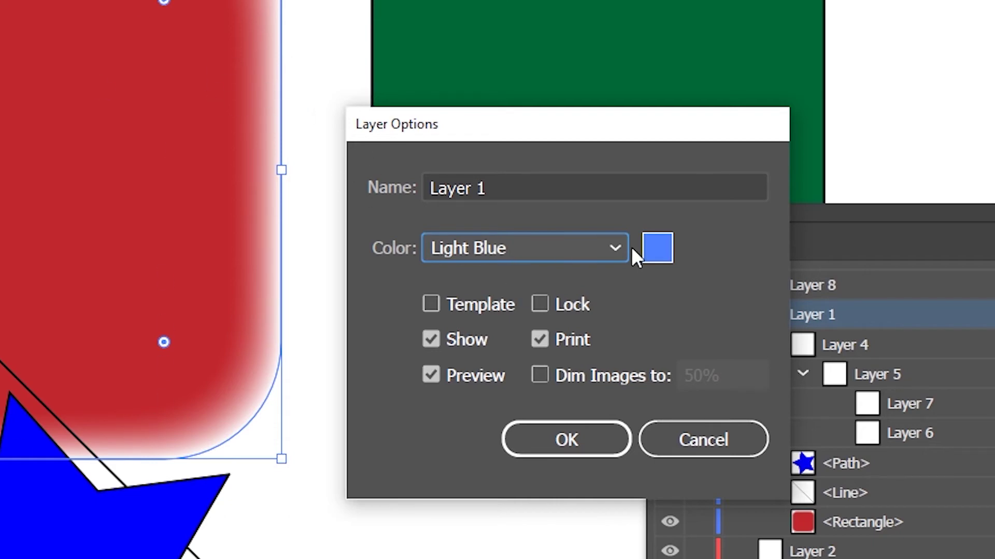
double_click(655, 247)
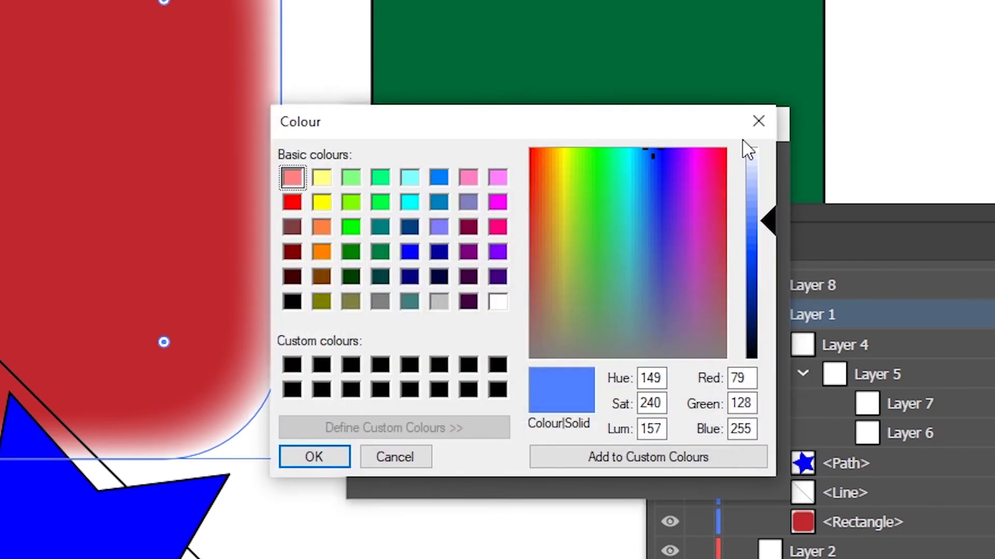
click(758, 120)
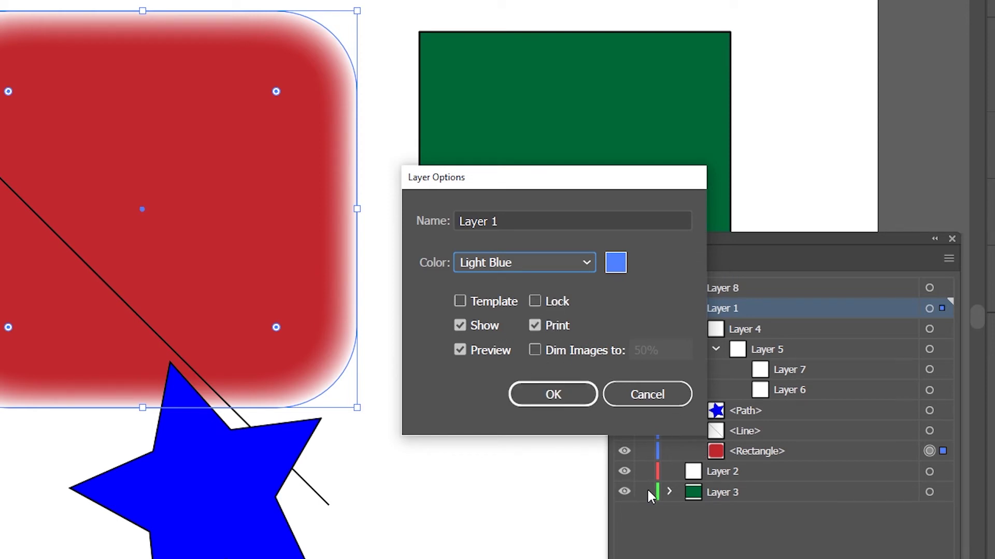
Examine Layer 1's Print and Dim Images options, leaving Print enabled and dimming off, and accept the settings.
click(535, 325)
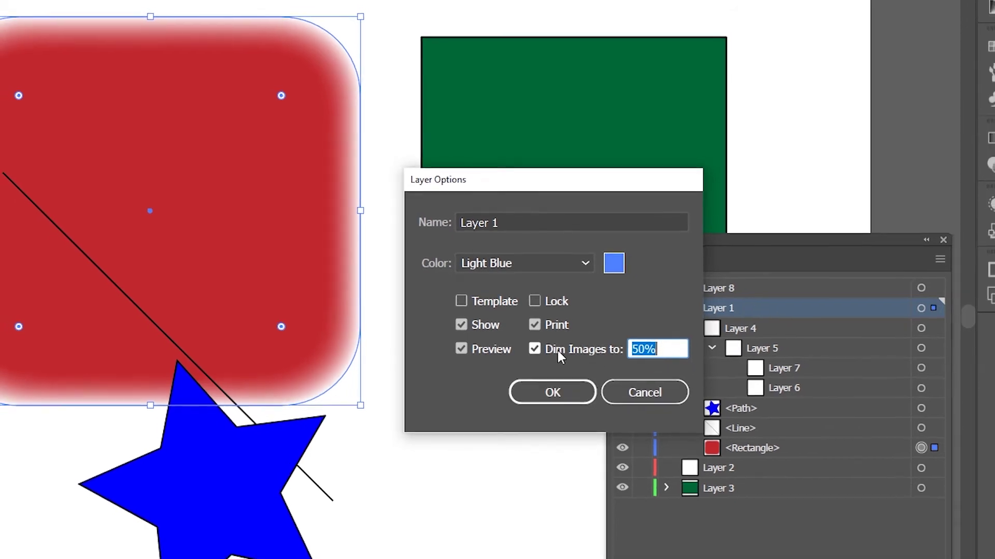
click(558, 351)
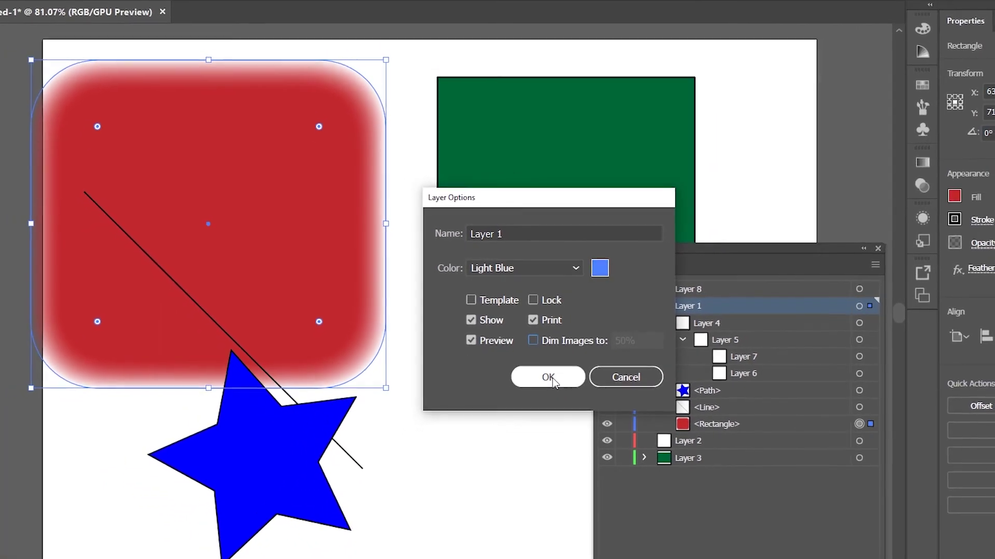
click(549, 377)
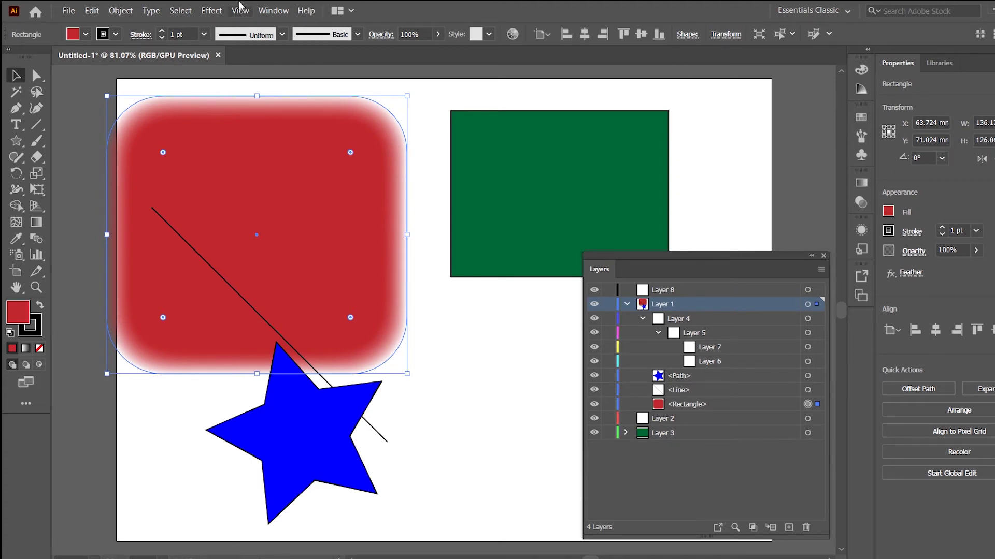
View the red rectangle's Appearance settings, and open Layer 1's options and cancel without changes.
click(270, 10)
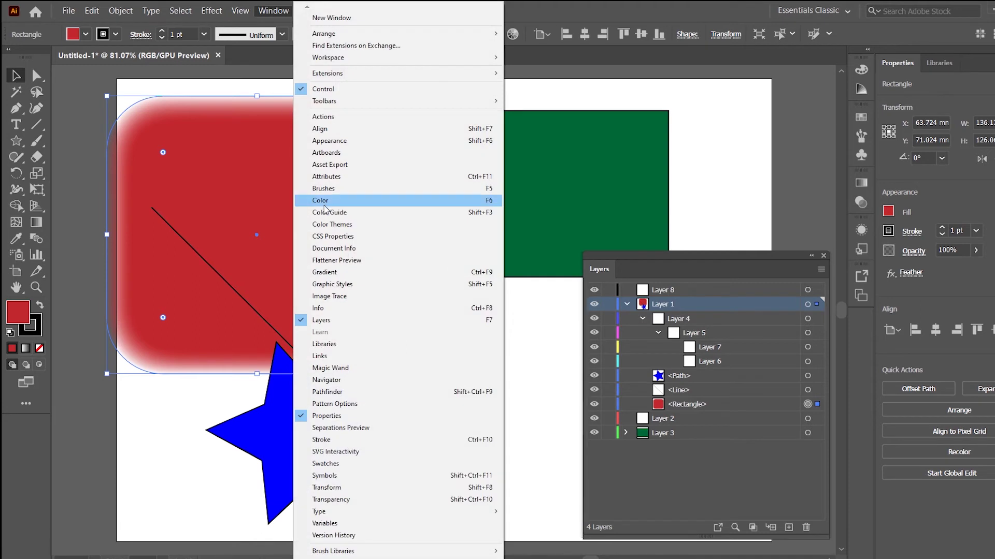
click(380, 141)
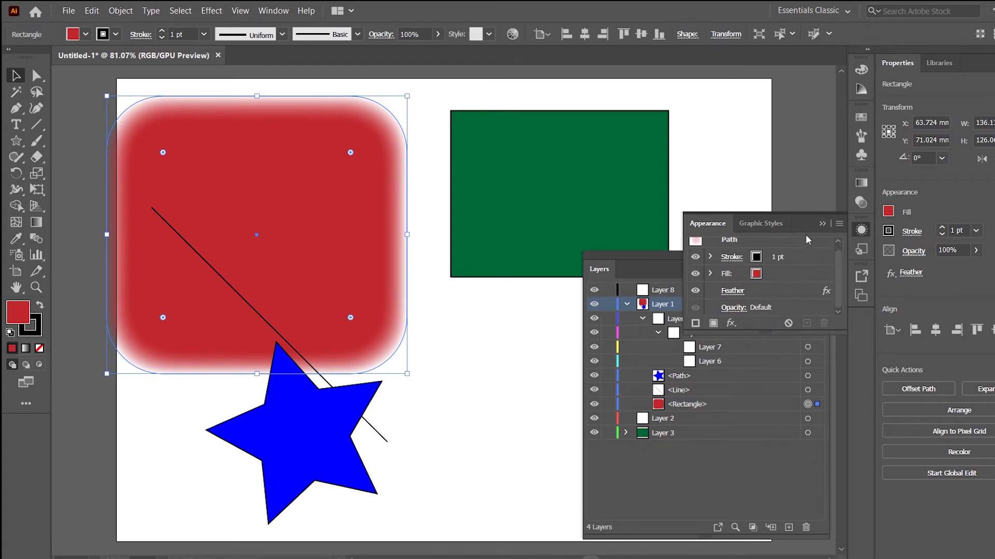
click(821, 224)
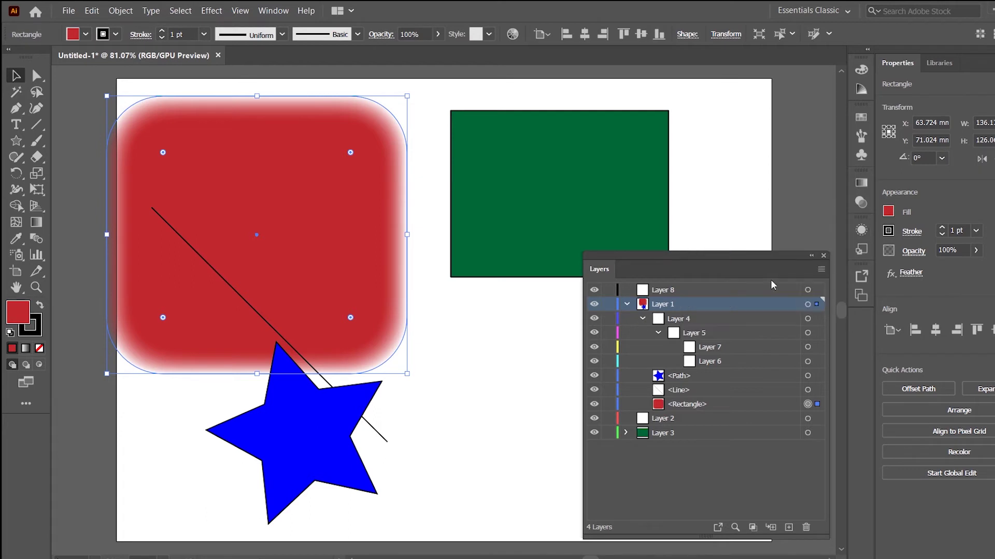
double_click(758, 307)
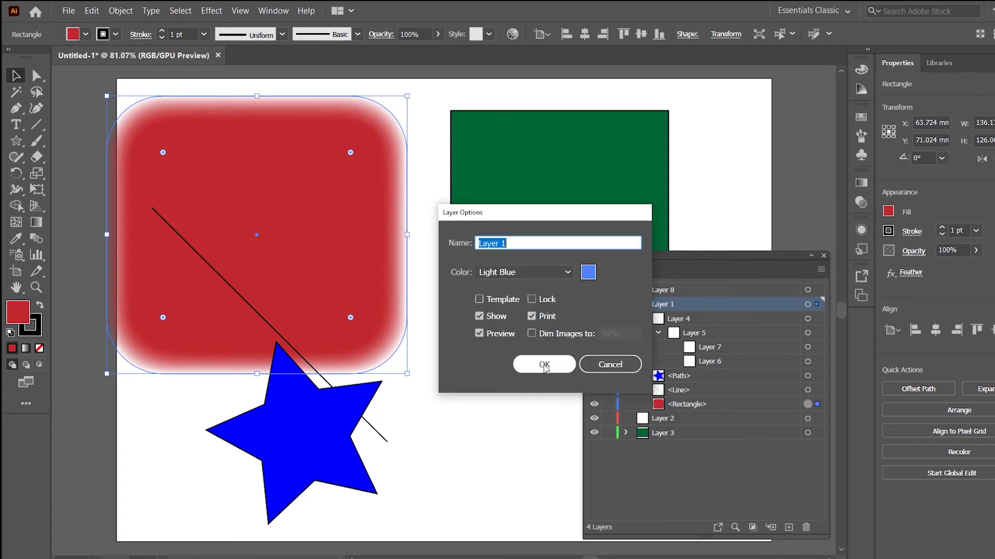
click(614, 366)
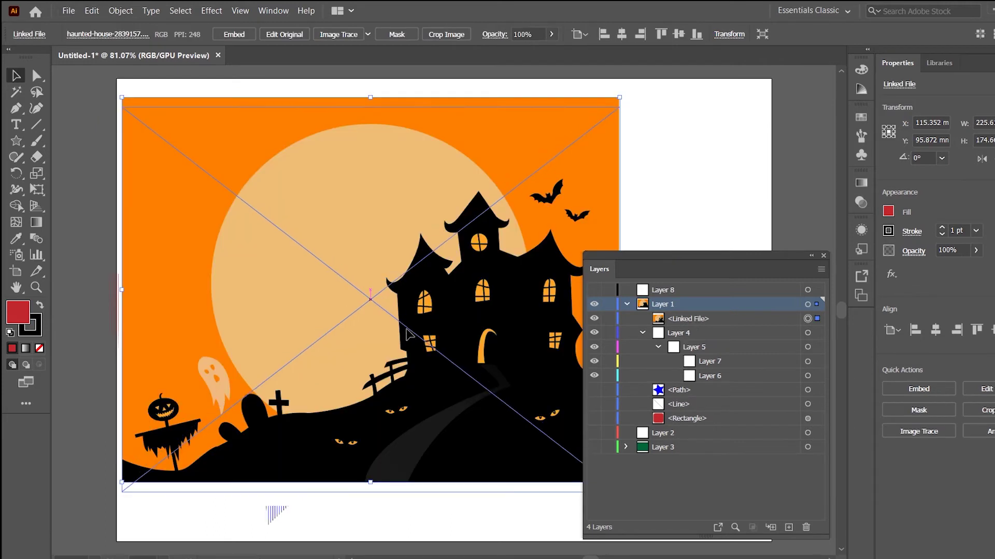
Reposition the linked haunted-house image slightly on the artboard, embed it, and uncover it from the Layers panel.
mouse_move(418, 327)
mouse_down()
mouse_move(418, 350)
mouse_move(408, 318)
mouse_up()
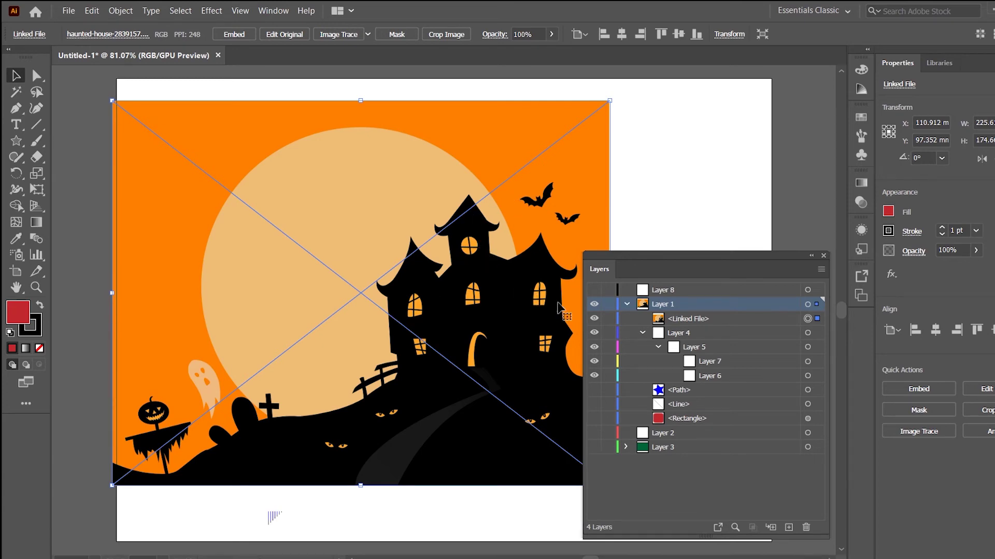
click(231, 34)
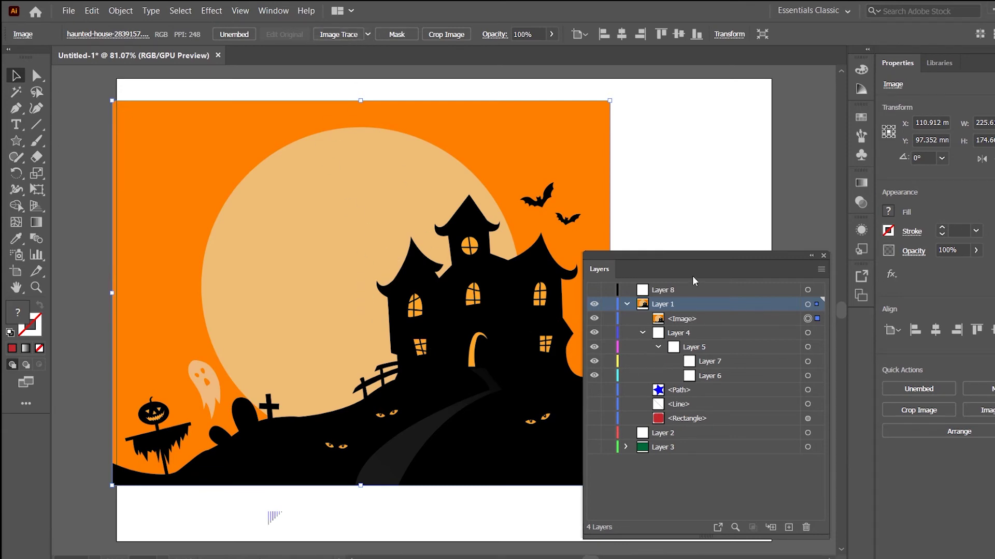
drag(604, 271, 642, 212)
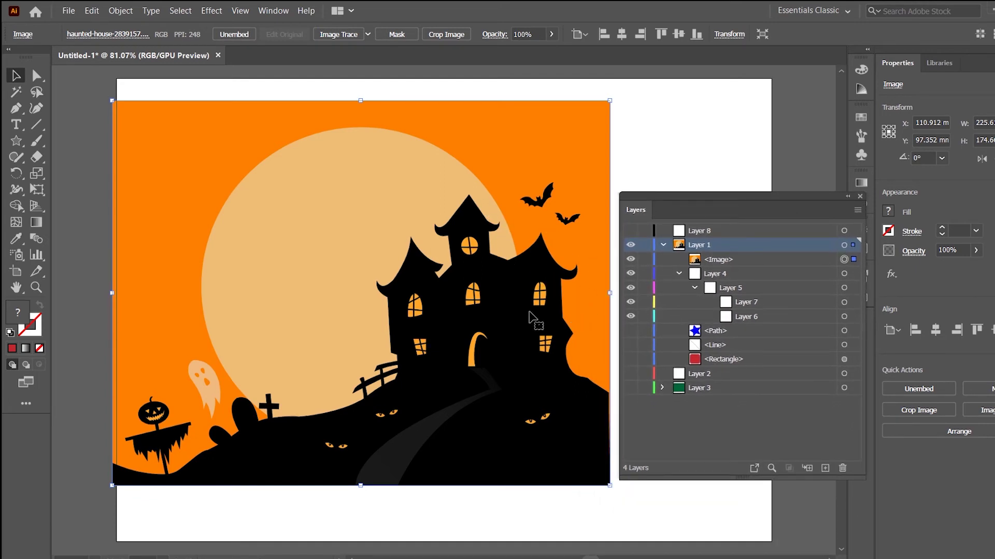
Turn Layer 1 into a template layer with its images dimmed to 50%.
double_click(788, 247)
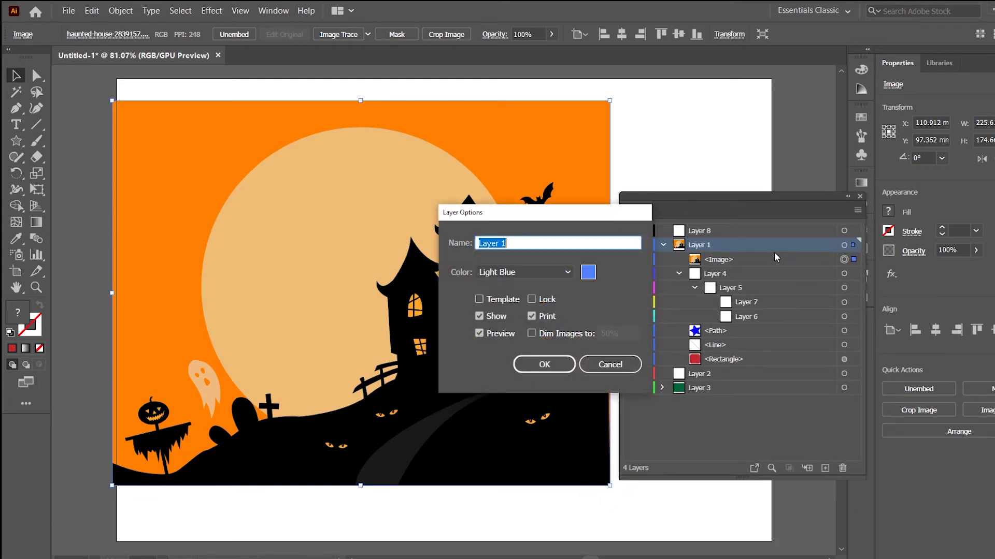
click(495, 304)
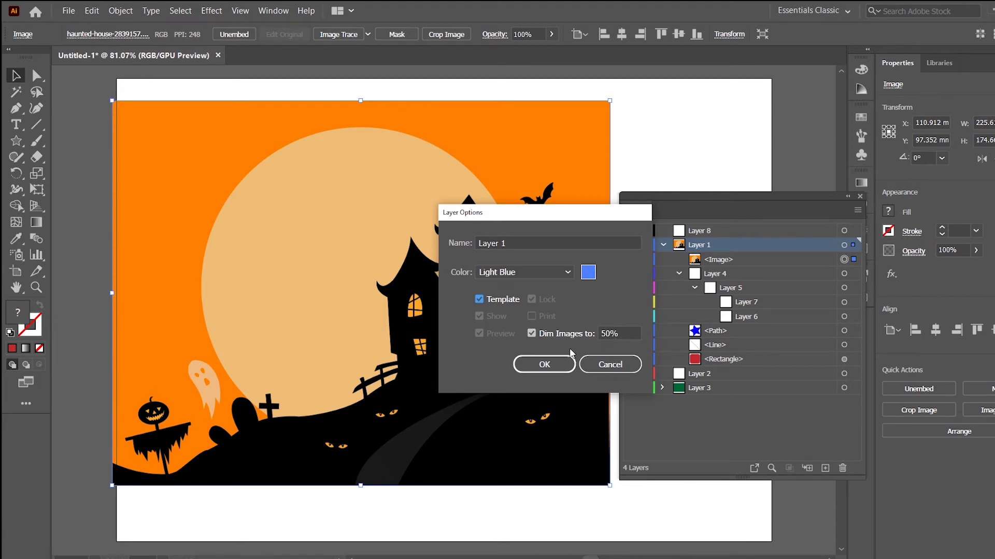
click(543, 364)
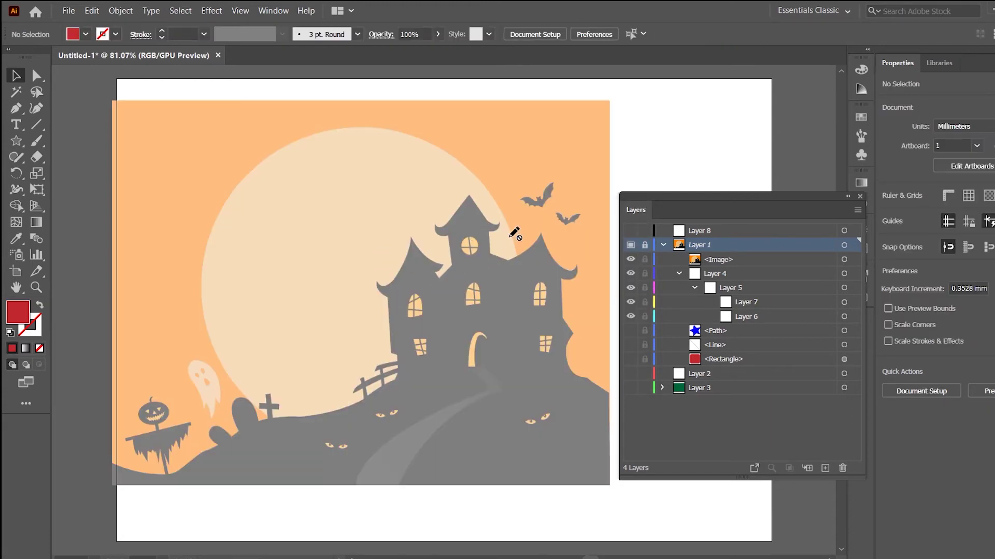
Make Layer 8 active and visible, and trace the castle's roofline from the central tower's peak to the right tower's peak with the Pen tool.
click(717, 229)
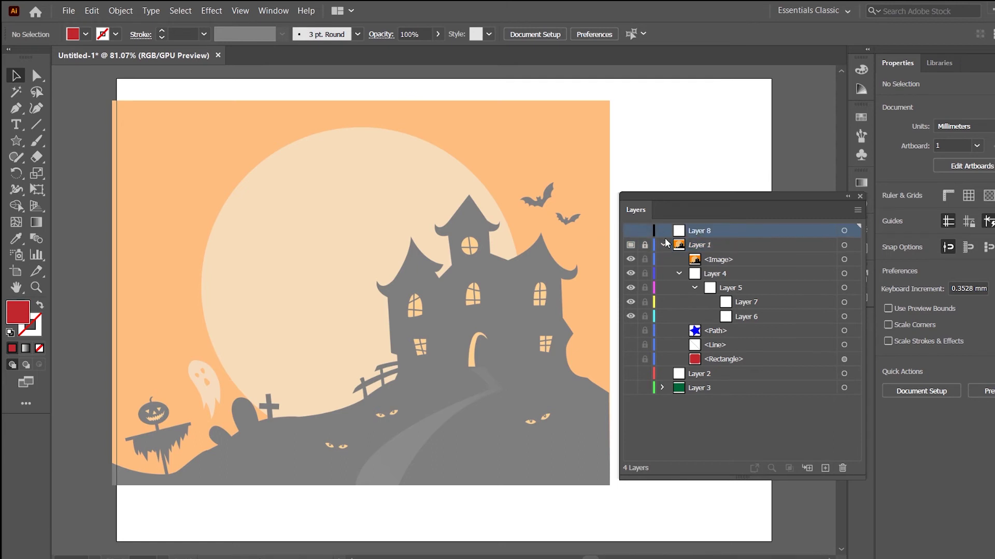
click(16, 108)
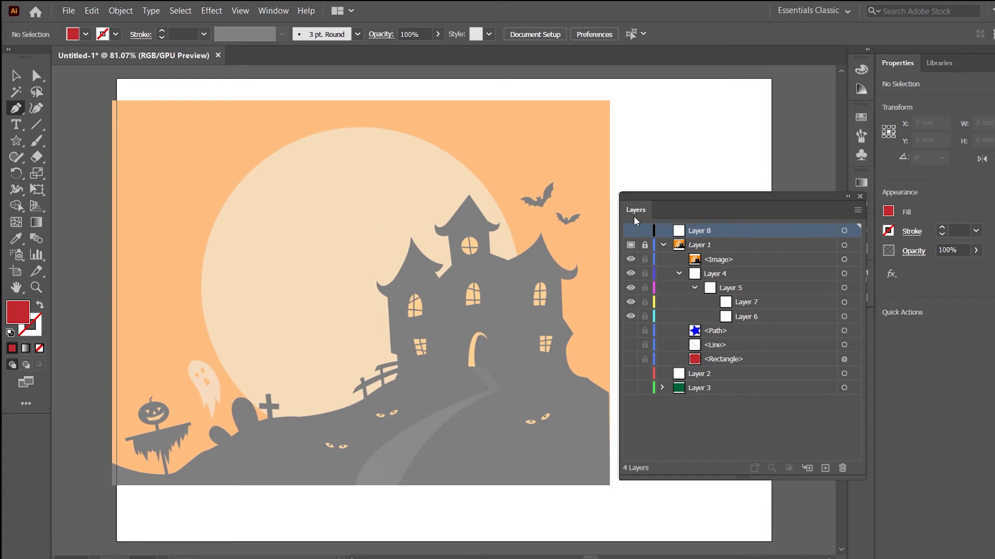
click(631, 230)
click(469, 196)
click(485, 222)
click(496, 224)
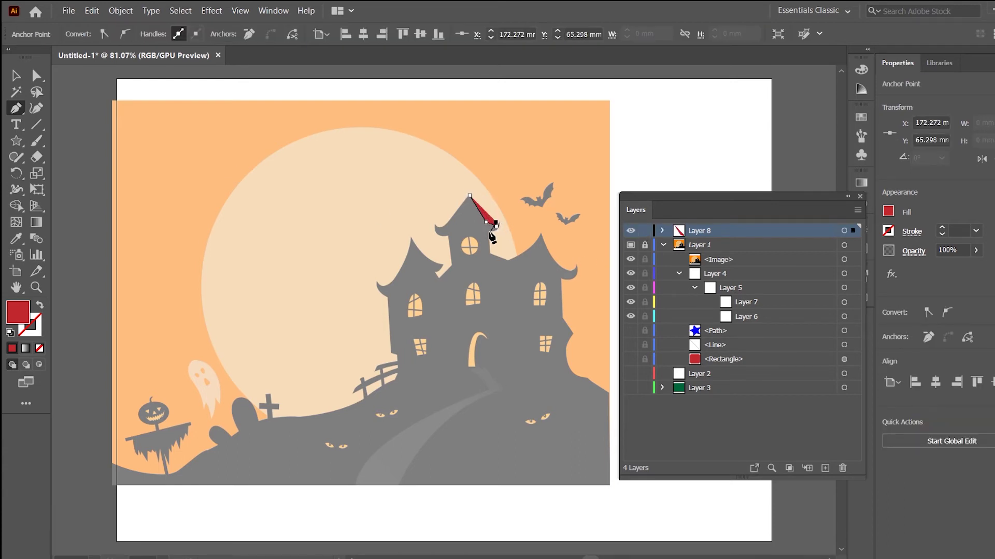
drag(476, 233, 546, 216)
click(507, 260)
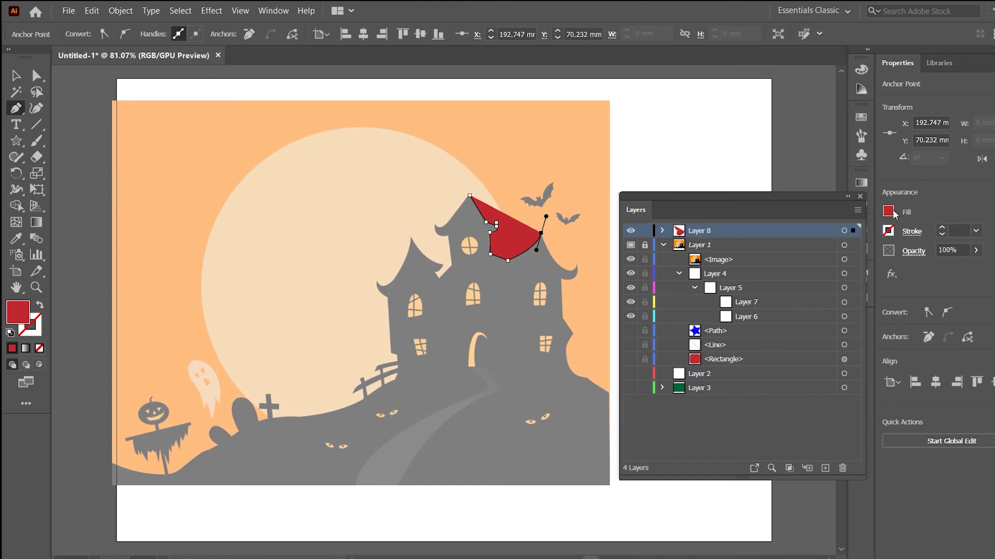
Swap the traced path's fill and stroke, extend it down the right tower's roof to the eave, and deselect it.
click(40, 305)
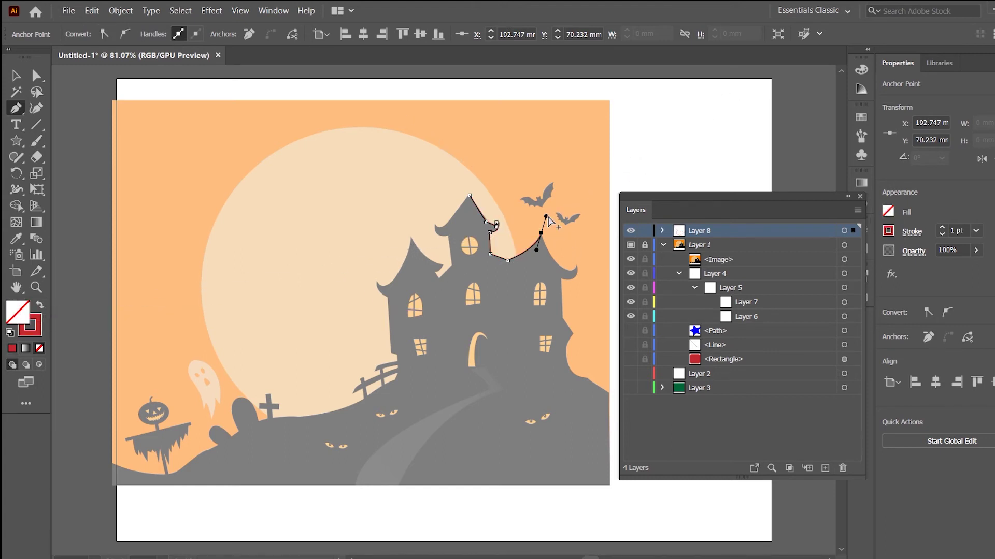
drag(576, 266, 592, 251)
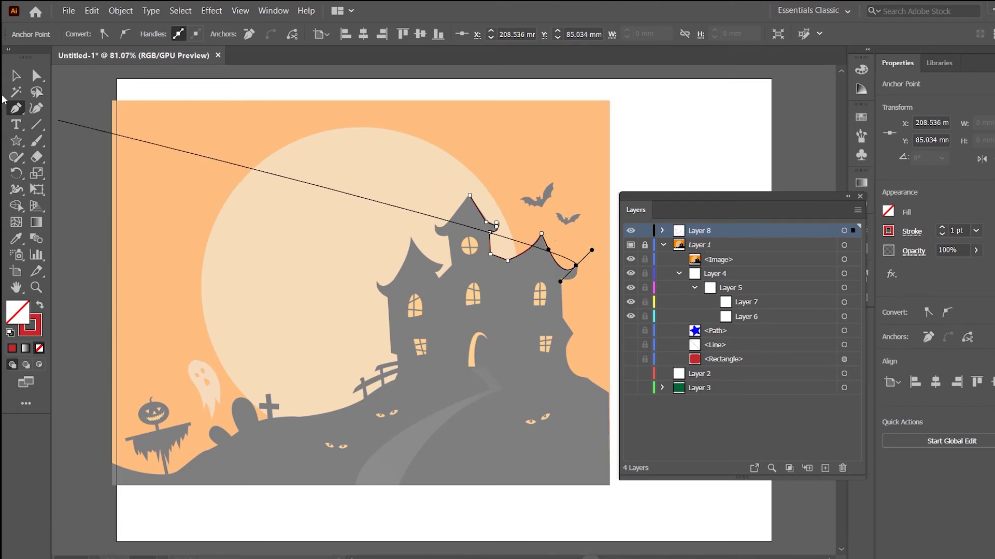
click(15, 76)
scroll(520, 305, down, 1)
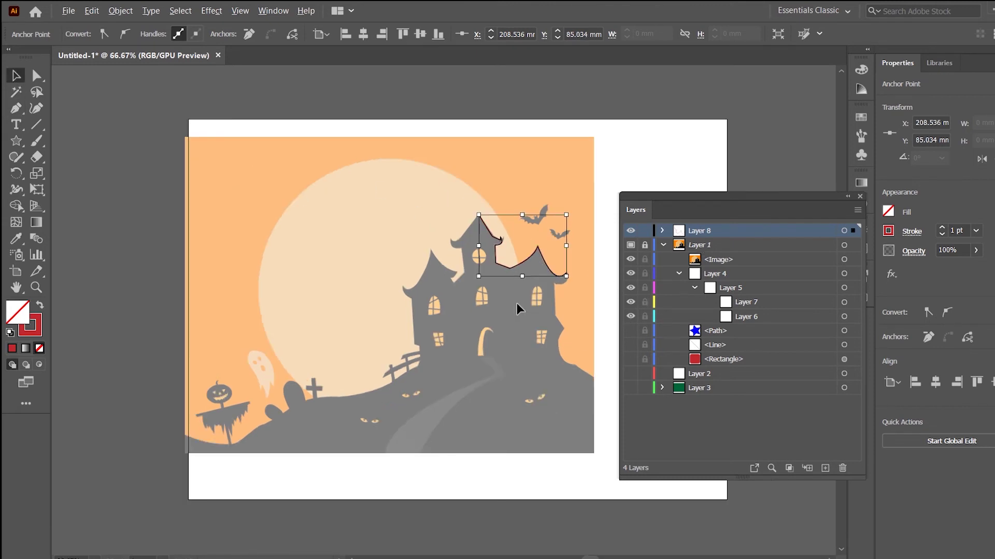
scroll(552, 278, up, 1)
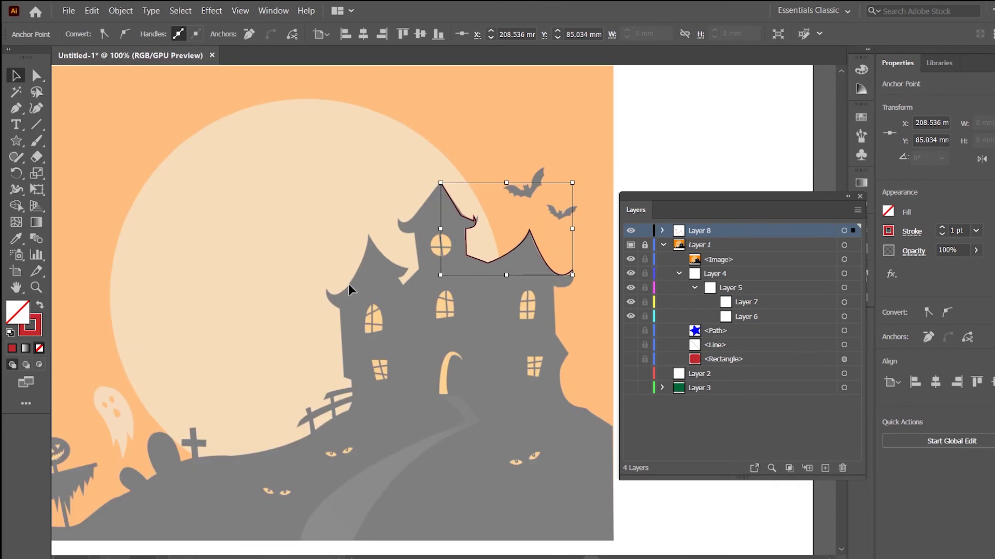
drag(260, 255, 294, 263)
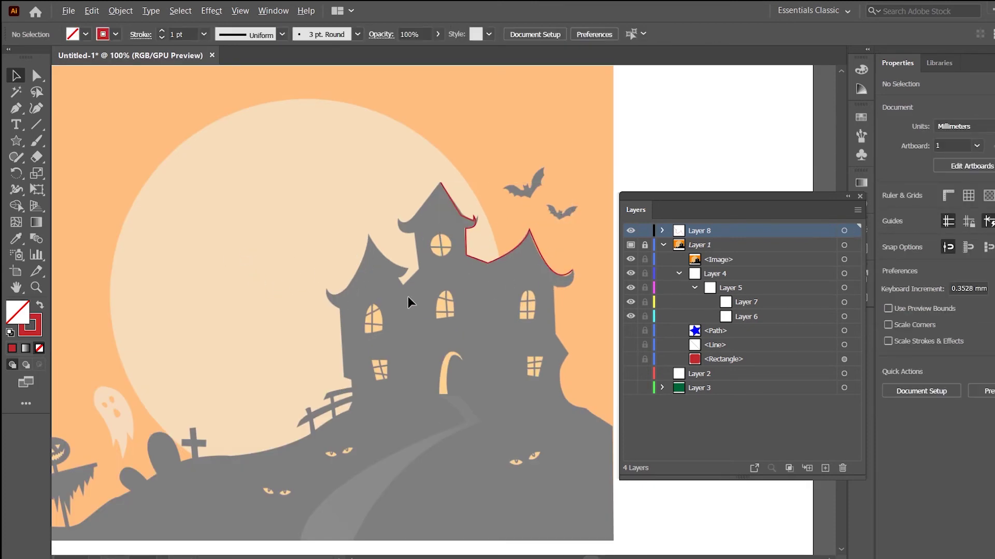
scroll(408, 296, down, 1)
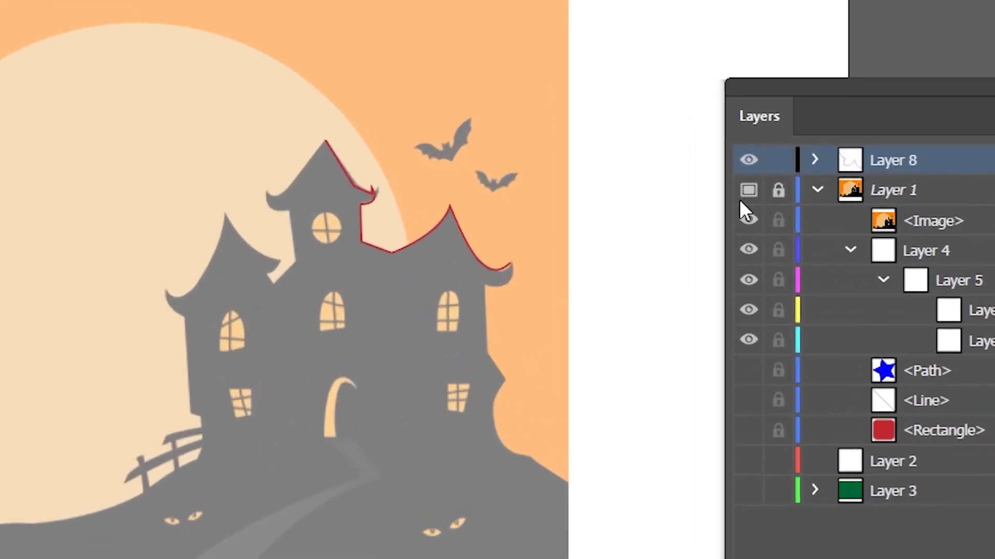
Hide the template Layer 1 to view the traced path alone, and show it again.
click(748, 191)
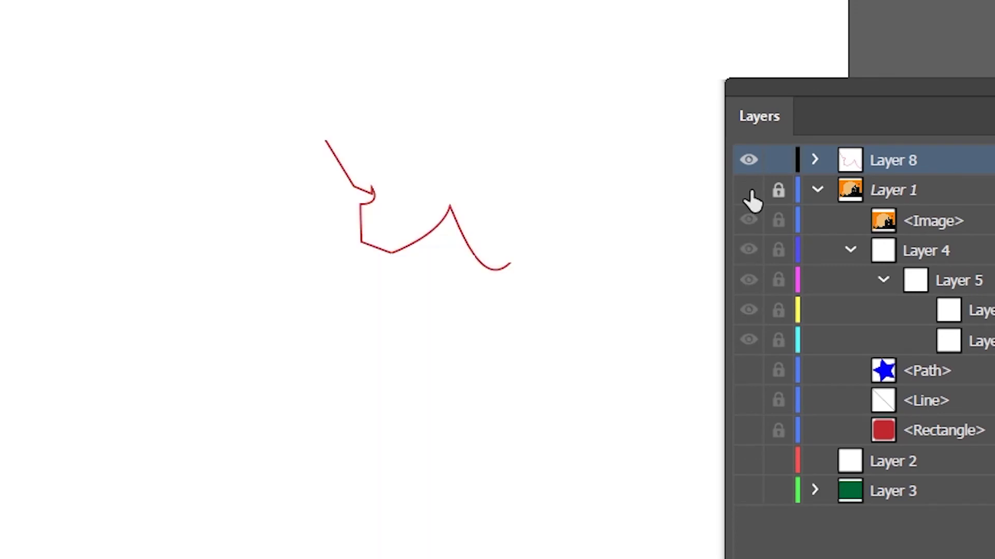
click(749, 190)
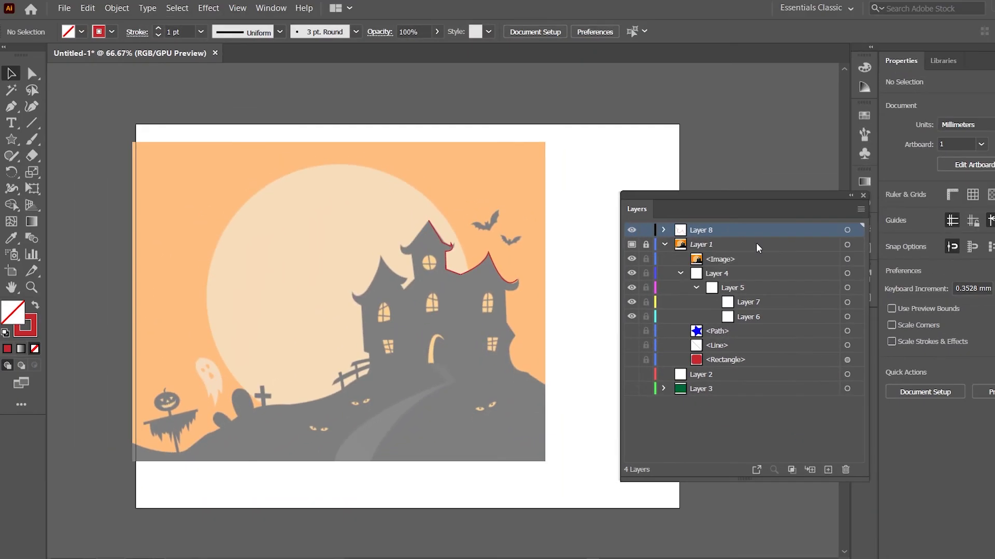
click(989, 197)
Turn off Layer 1's Template option and delete the haunted-house image.
double_click(755, 246)
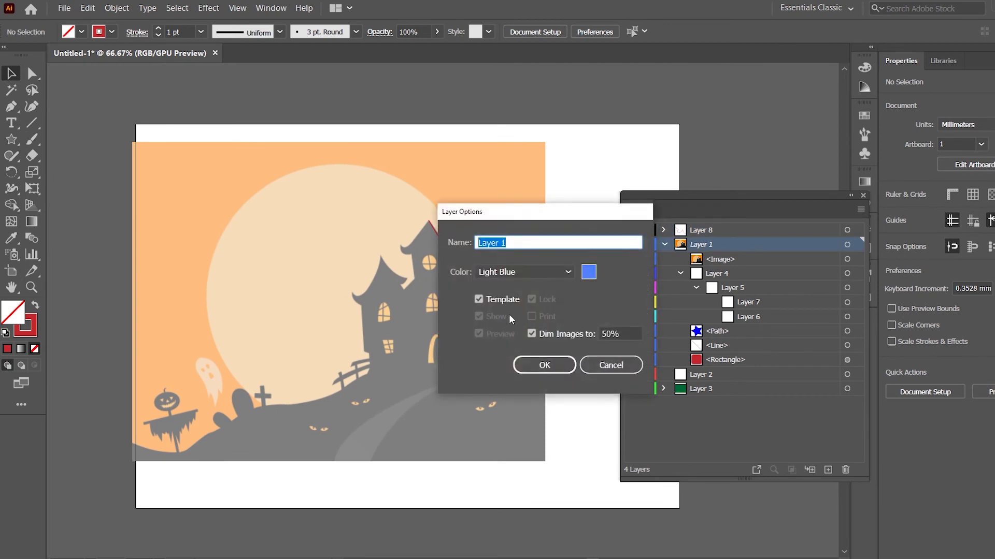
click(480, 300)
click(544, 365)
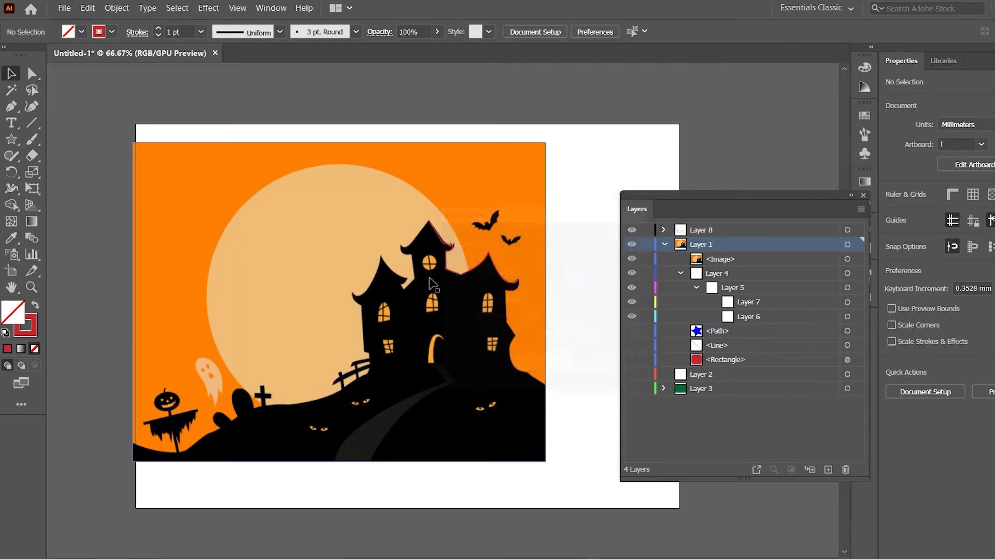
click(381, 214)
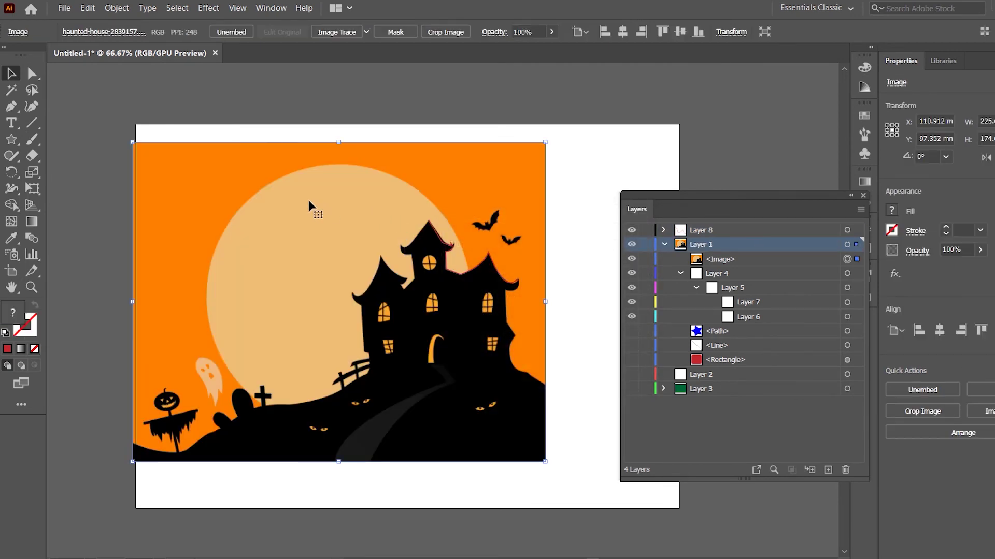
key(Delete)
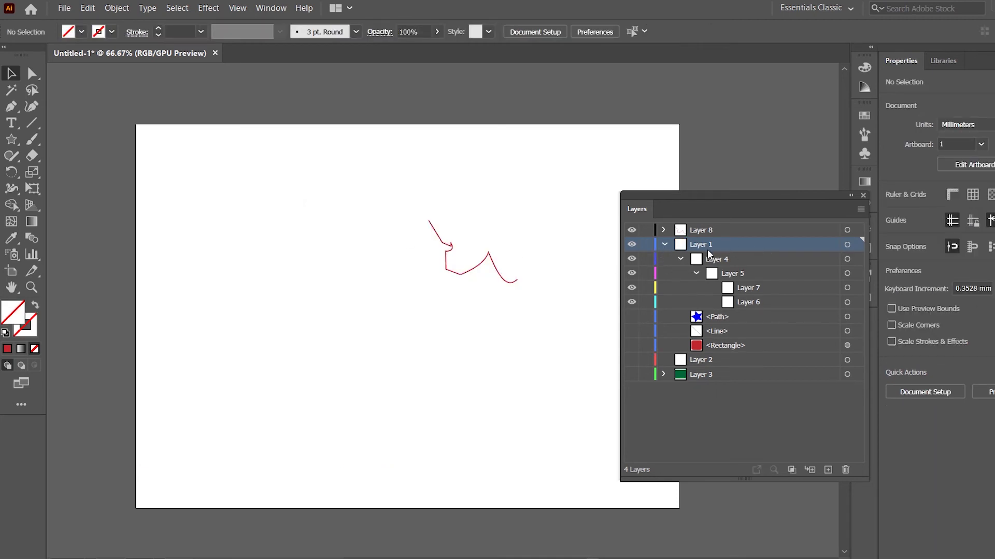
Show the hidden star path, line and rectangle in Layer 1 together with Layer 2 and Layer 3.
click(731, 231)
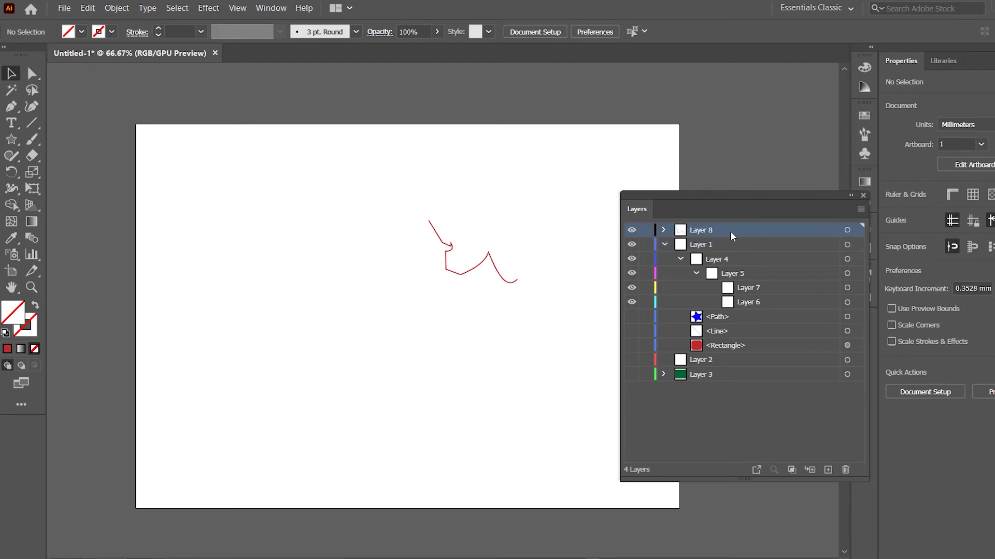
drag(630, 317, 631, 364)
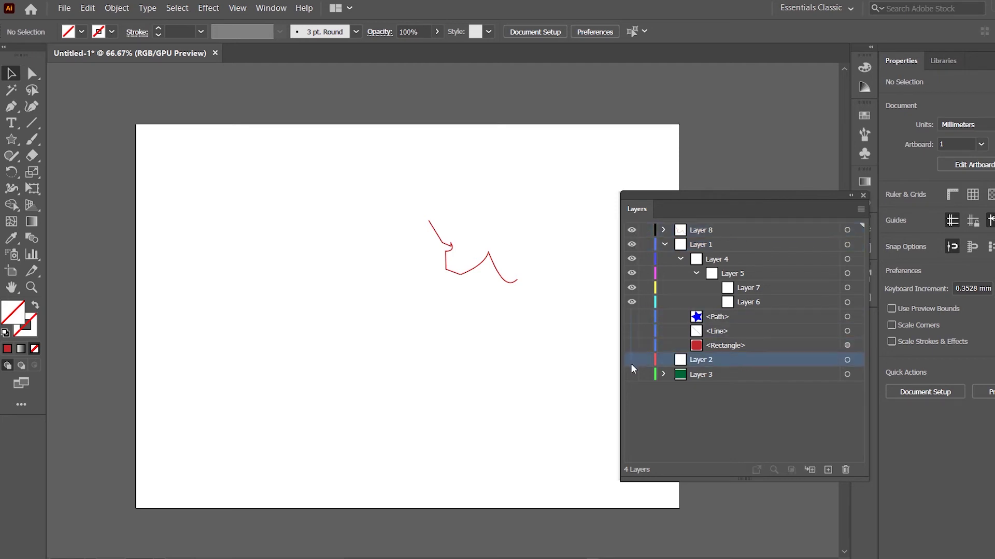
drag(631, 317, 631, 378)
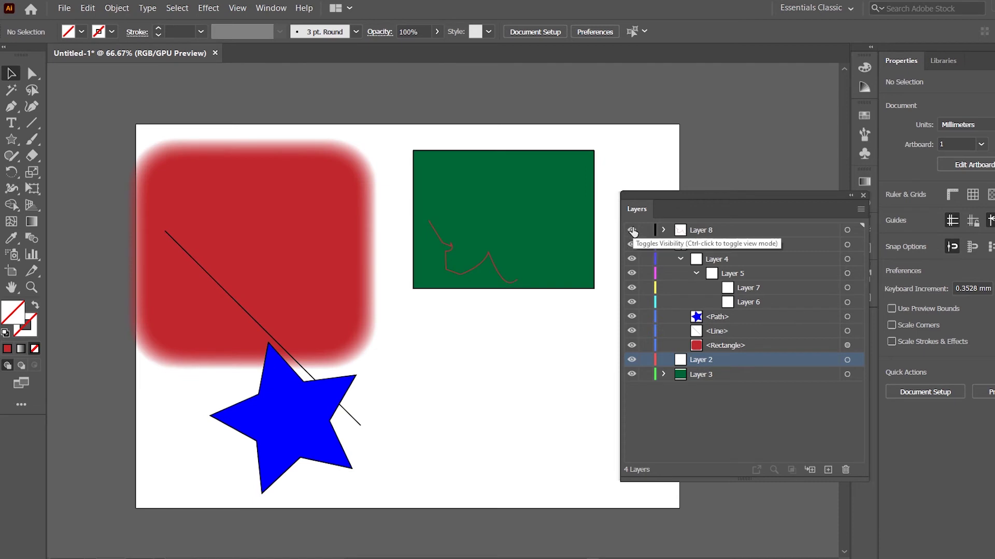
Hide all layers and show them again, switching to outline view and back to preview.
drag(632, 231, 636, 386)
key(ctrl+y)
drag(631, 230, 631, 378)
key(ctrl+y)
Make Layer 8 active and move the traced roofline path into the empty area below the green rectangle.
click(753, 232)
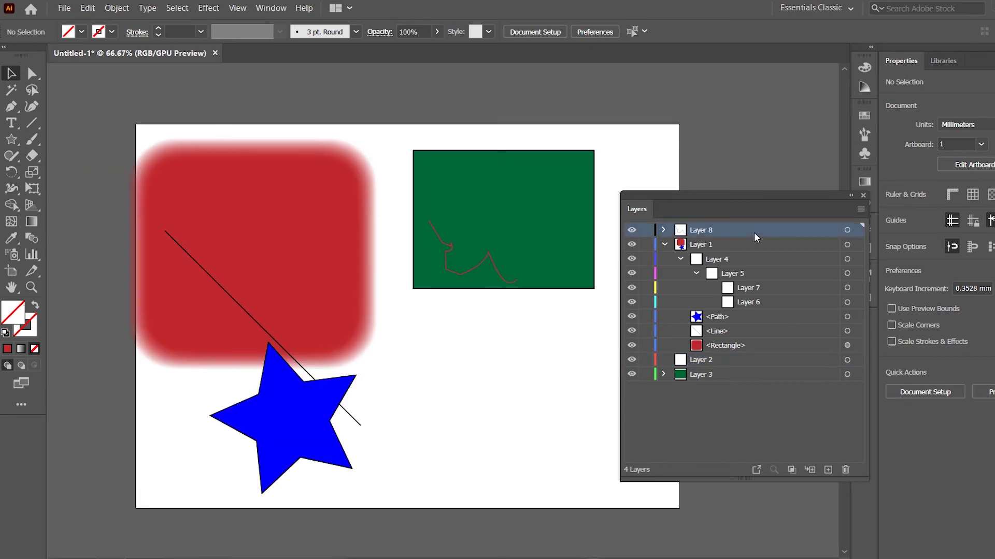
click(497, 274)
drag(493, 262, 533, 379)
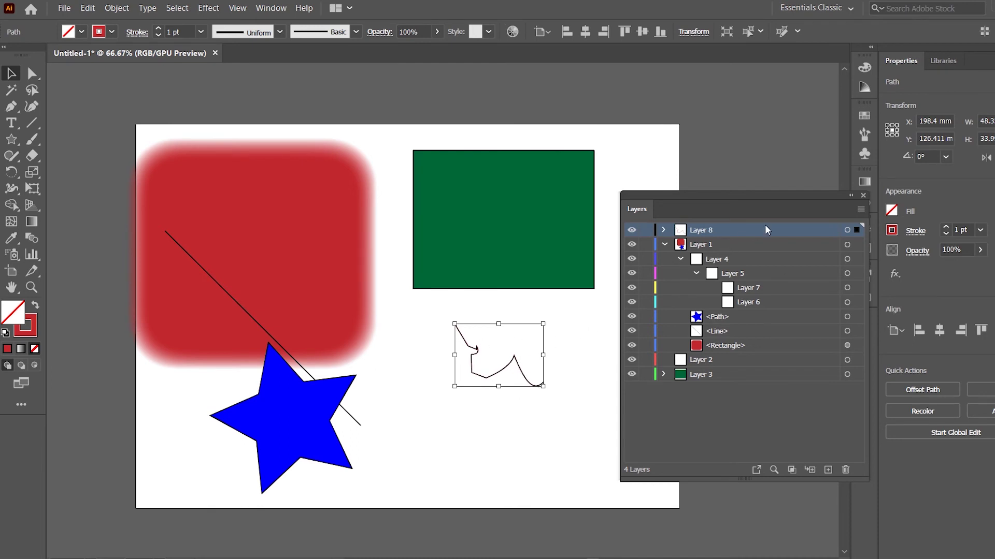
Delete the traced roofline path from Layer 8 and shift the Layers panel over the green rectangle's lower corner.
drag(775, 230, 802, 237)
key(Delete)
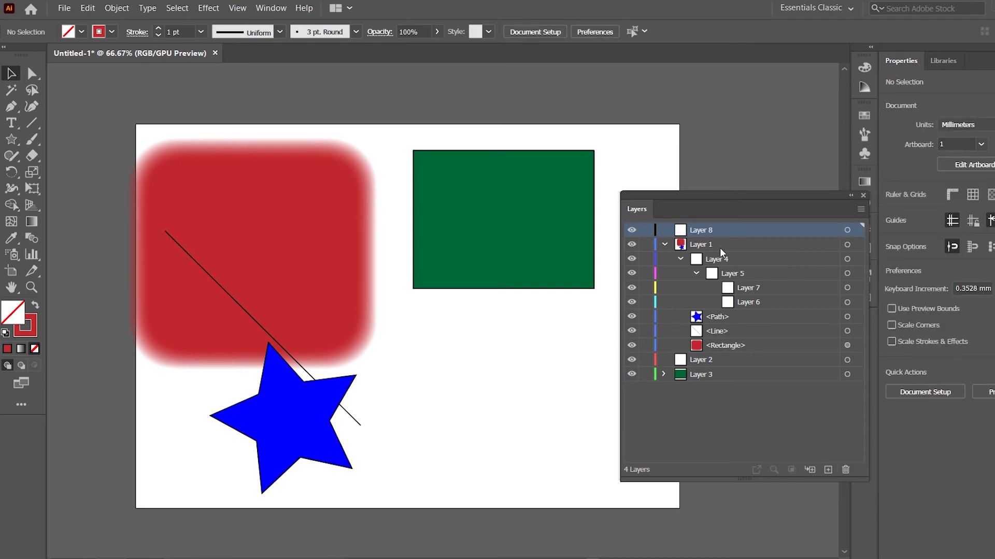
drag(637, 208, 559, 237)
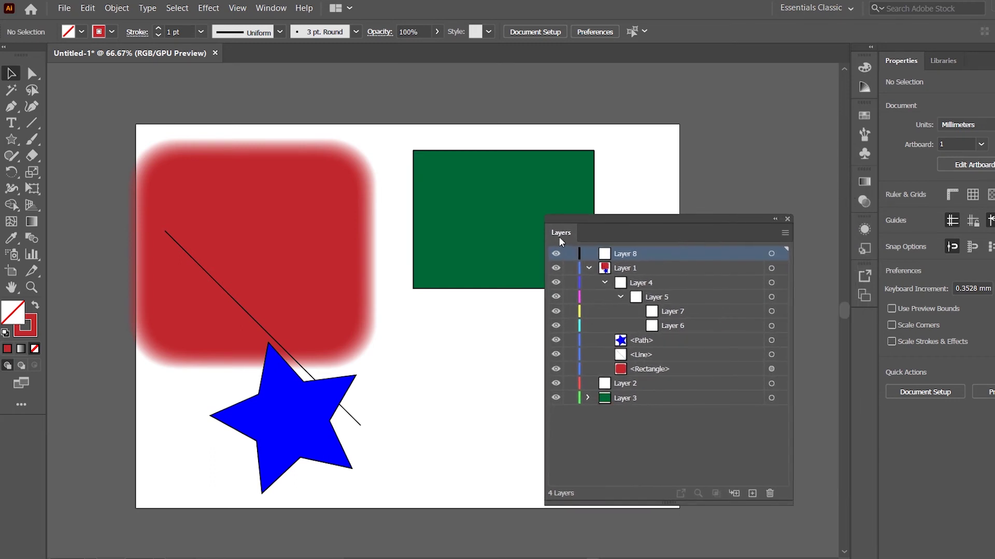
Duplicate the empty Layer 8 directly above the original.
click(785, 234)
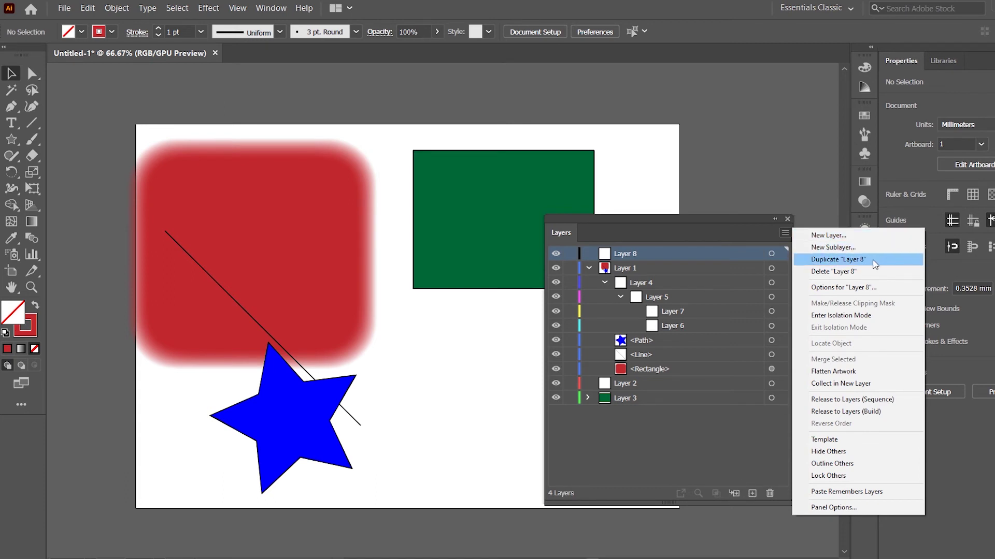
click(696, 255)
drag(696, 255, 754, 494)
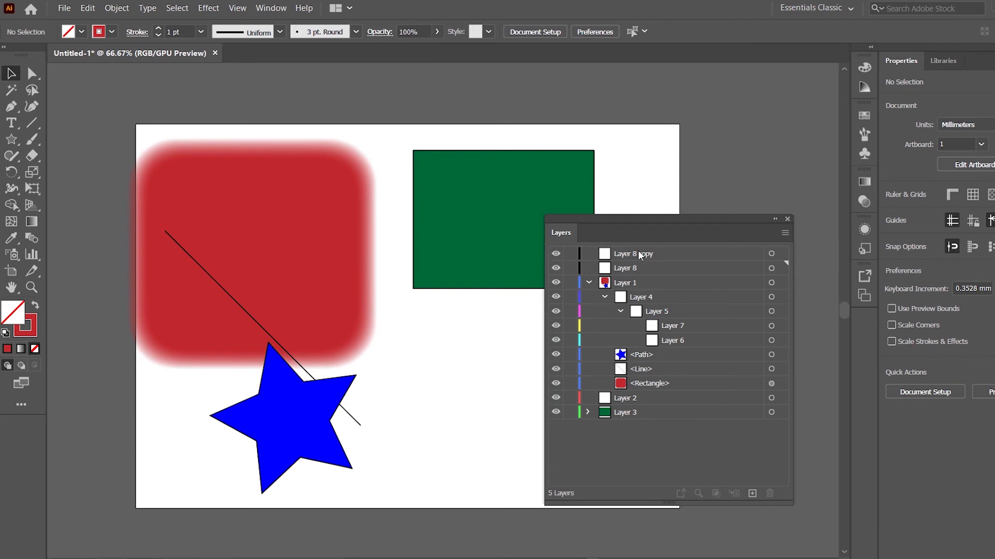
View the layer options of Layer 8 copy and close them without making changes.
click(783, 234)
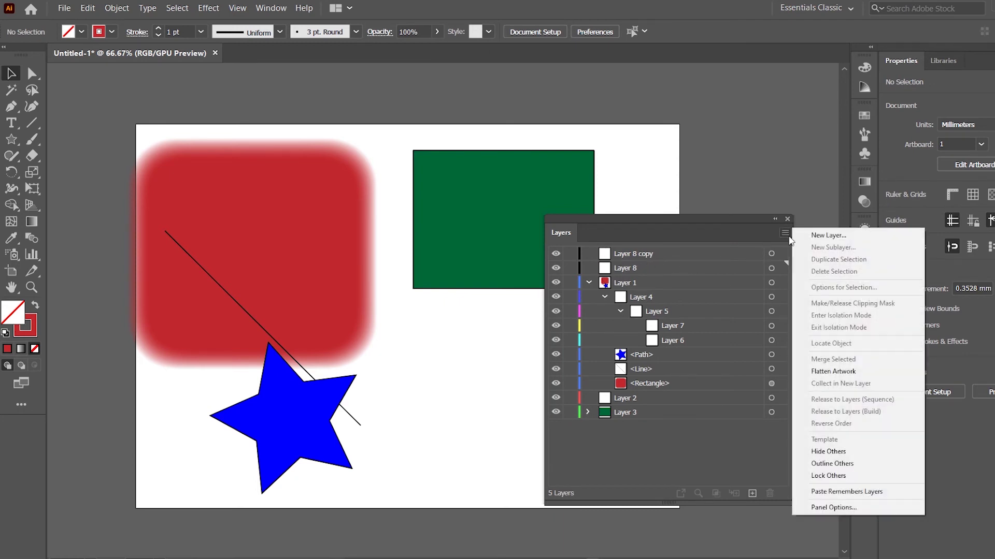
click(761, 255)
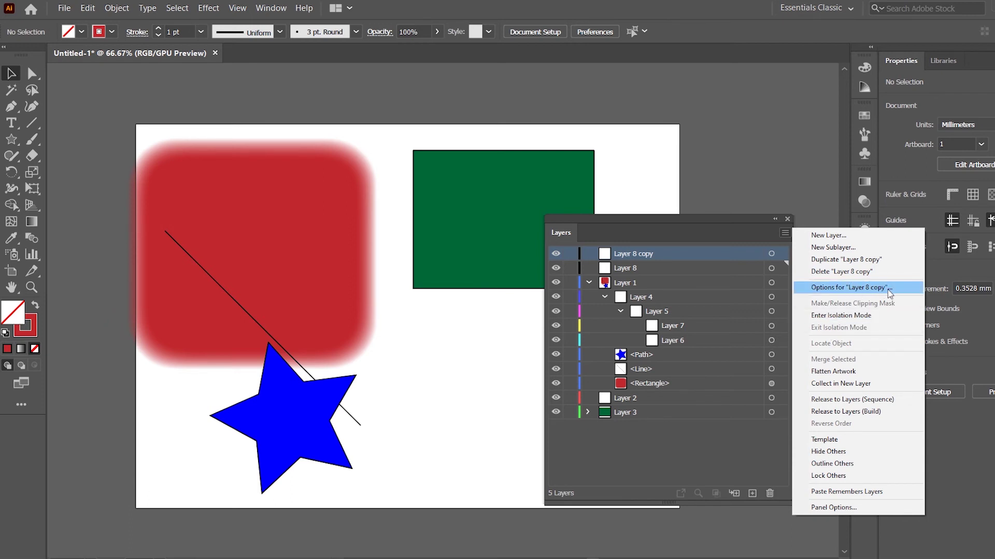
click(826, 287)
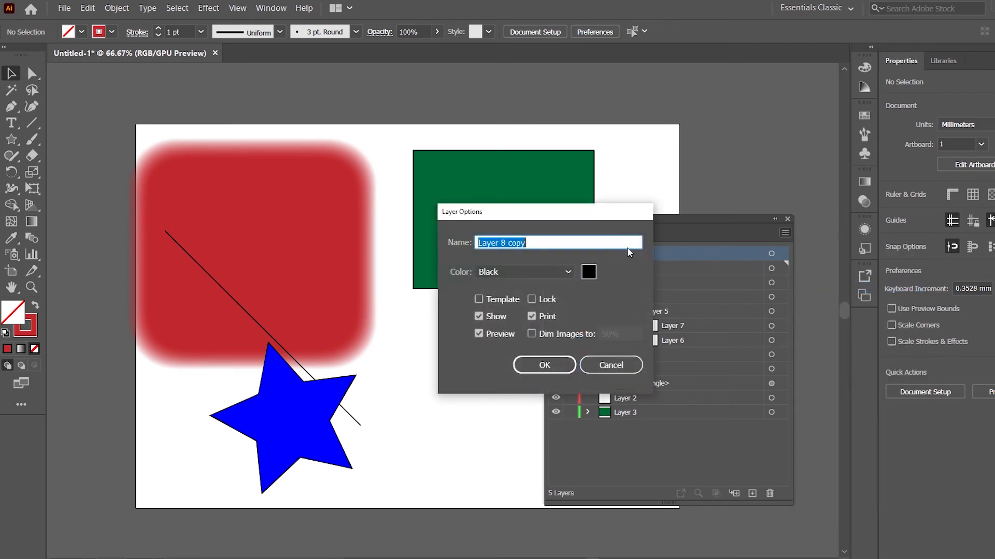
click(610, 365)
Enter isolation mode for Layer 1's red rounded rectangle through its layer entry, and exit isolation mode.
click(783, 234)
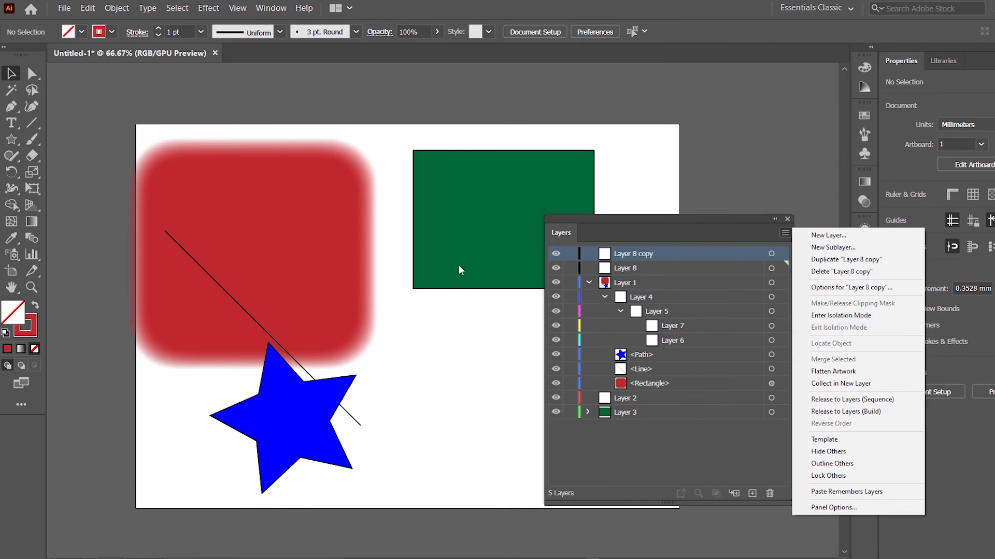
click(298, 233)
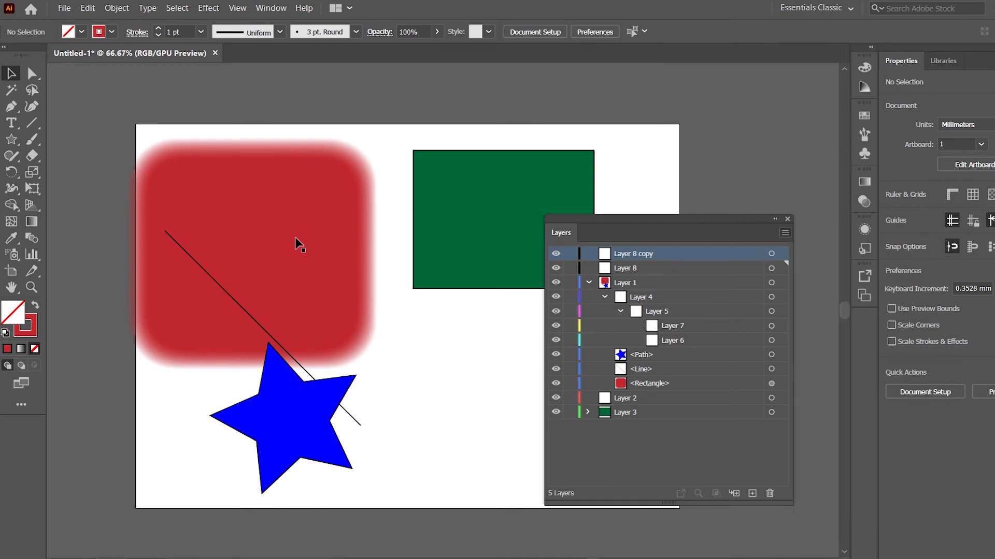
click(305, 232)
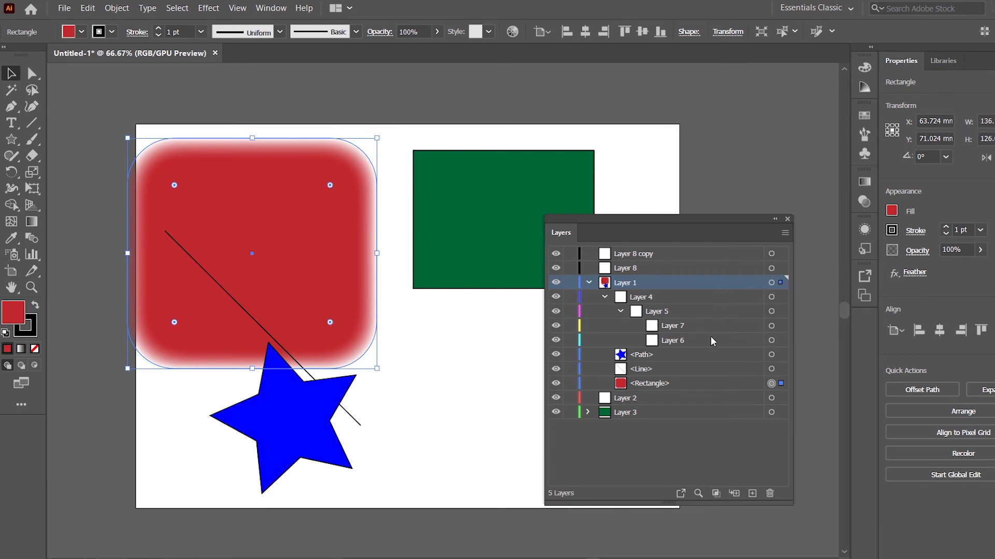
click(717, 386)
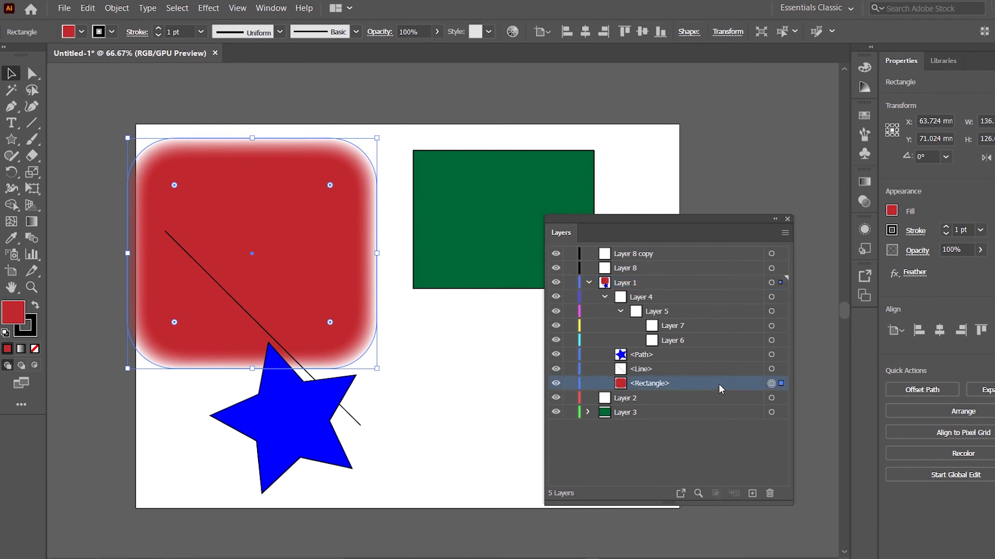
click(785, 233)
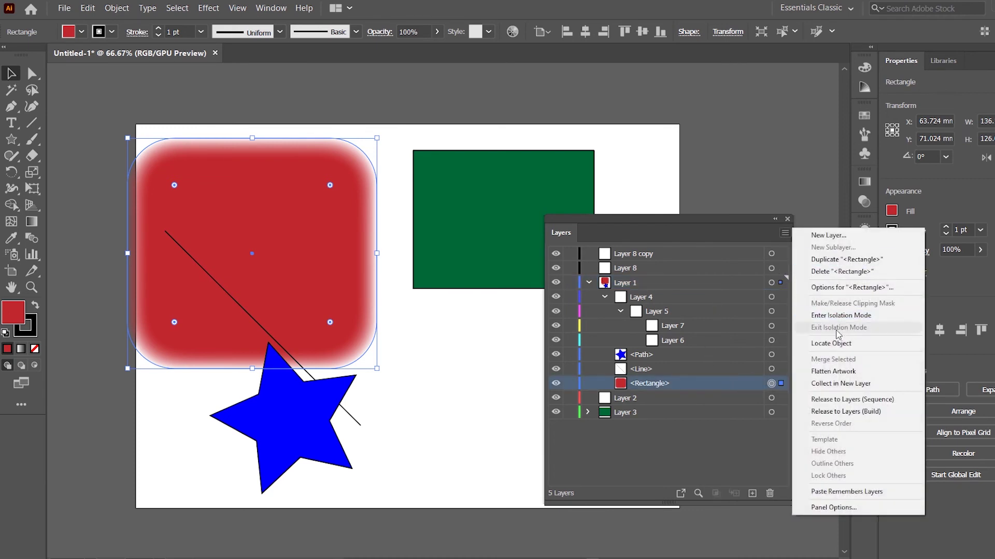
click(844, 317)
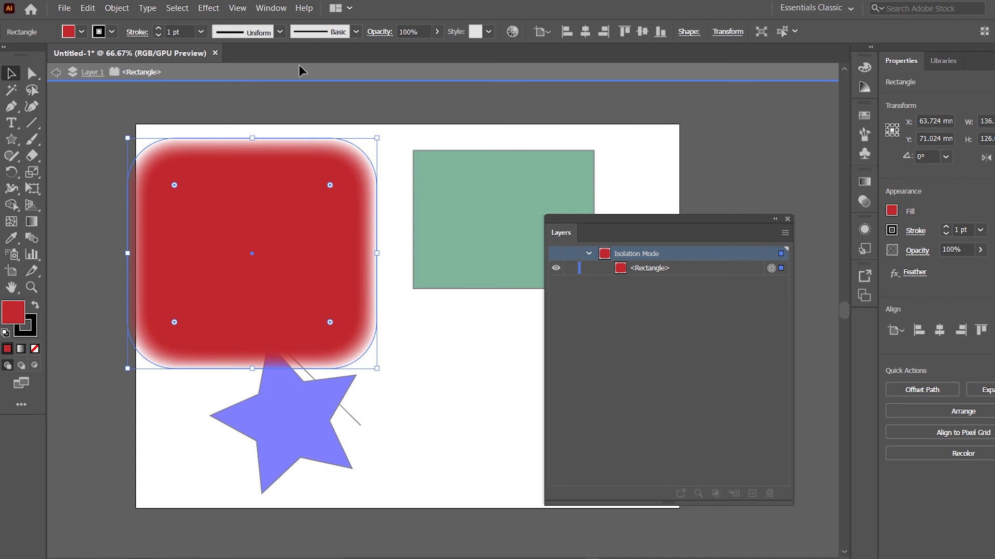
click(324, 69)
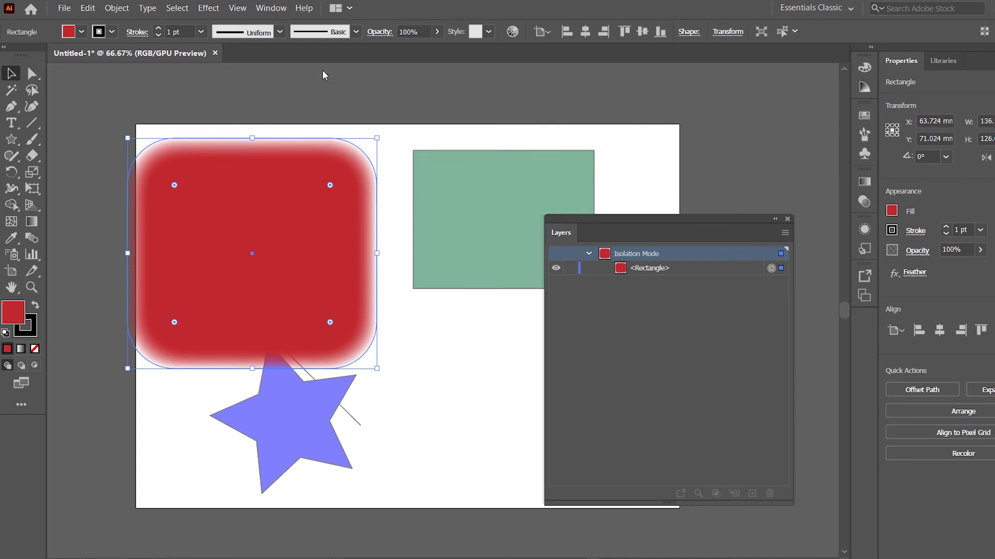
Isolate the red rounded rectangle directly on the artboard, deselect it, and return to the full artwork.
click(377, 147)
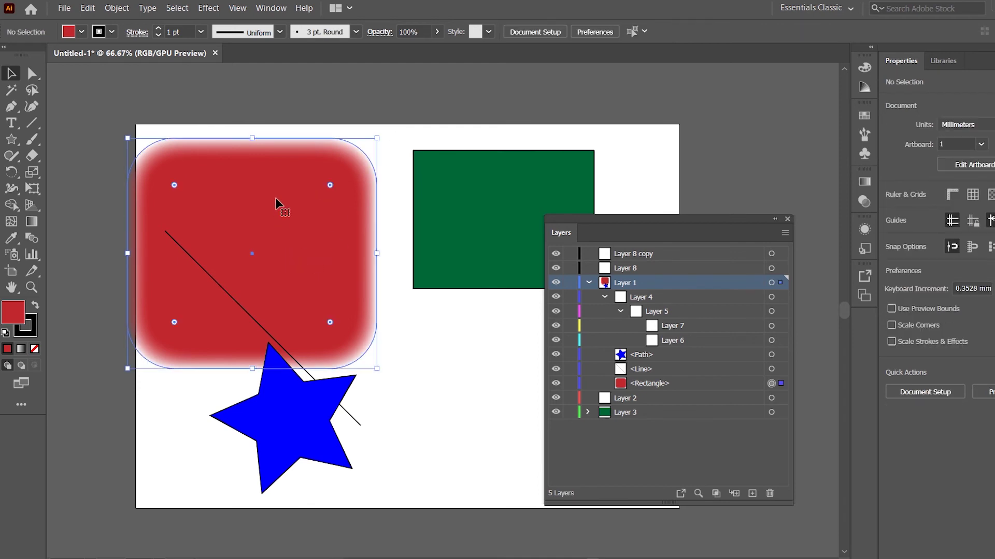
double_click(275, 198)
click(414, 134)
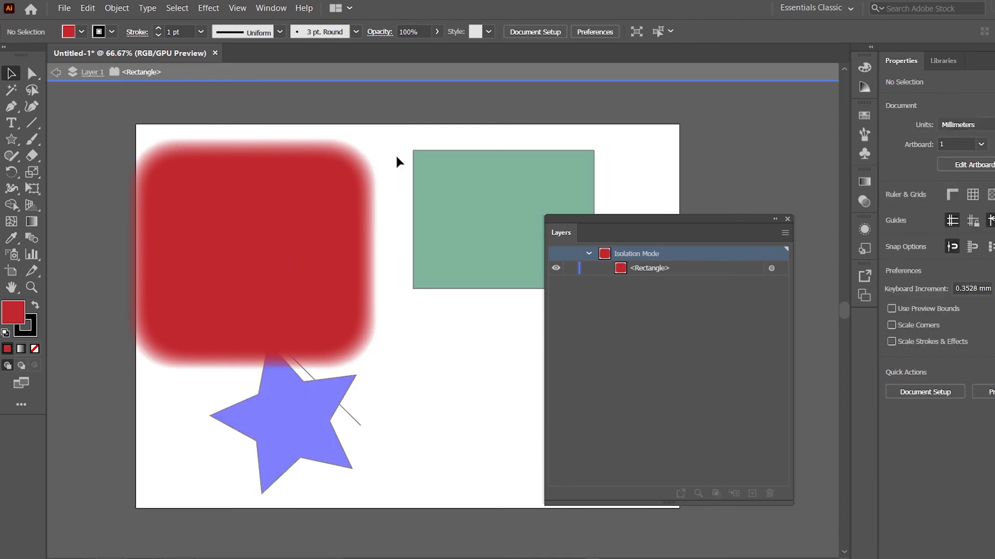
click(428, 67)
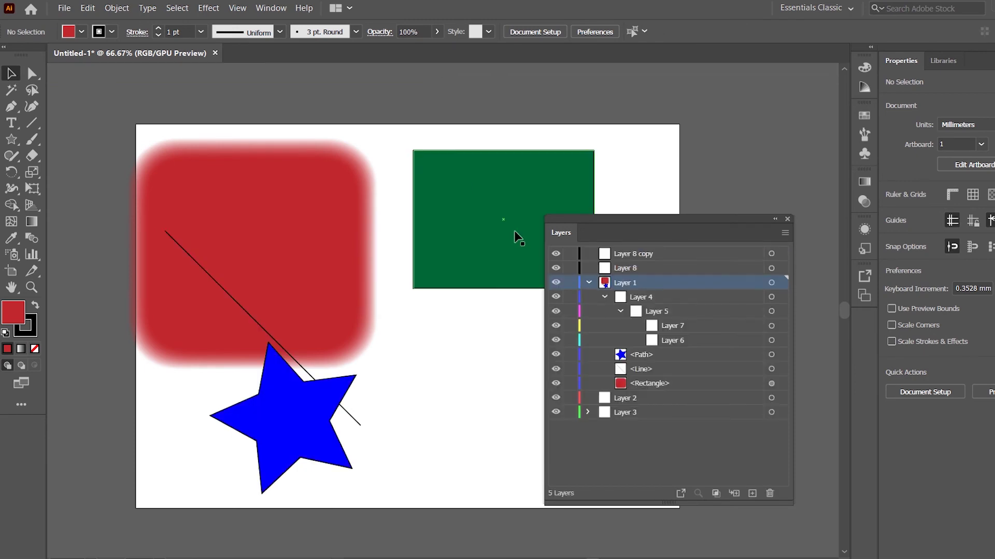
Select the diagonal line on the artboard, collapse Layer 1, and locate the line's entry in the layer list.
click(785, 233)
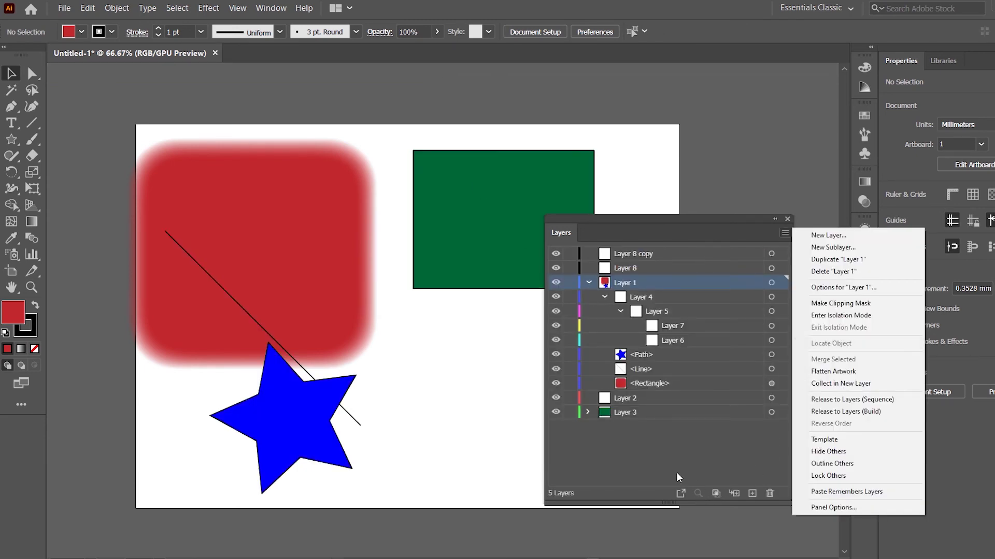
click(239, 303)
click(238, 306)
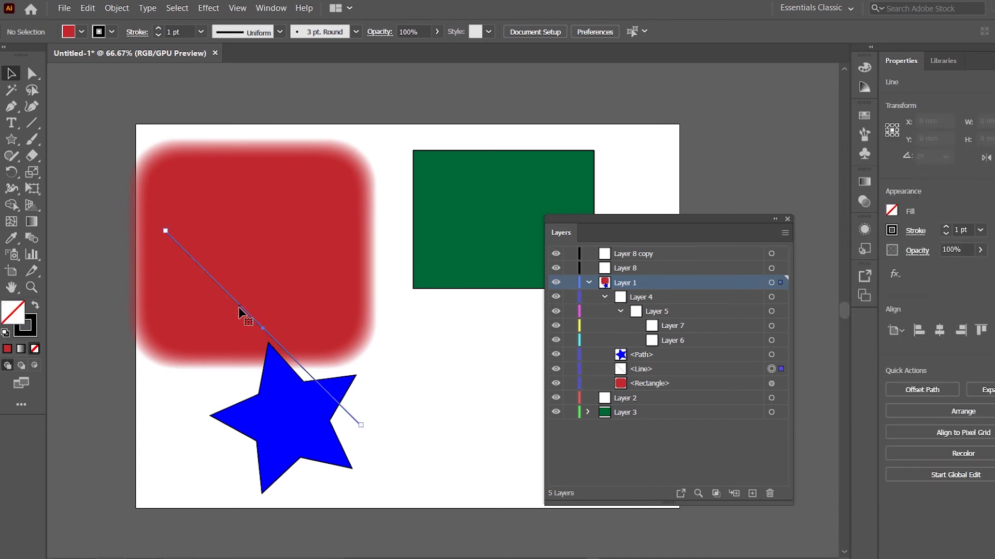
click(588, 283)
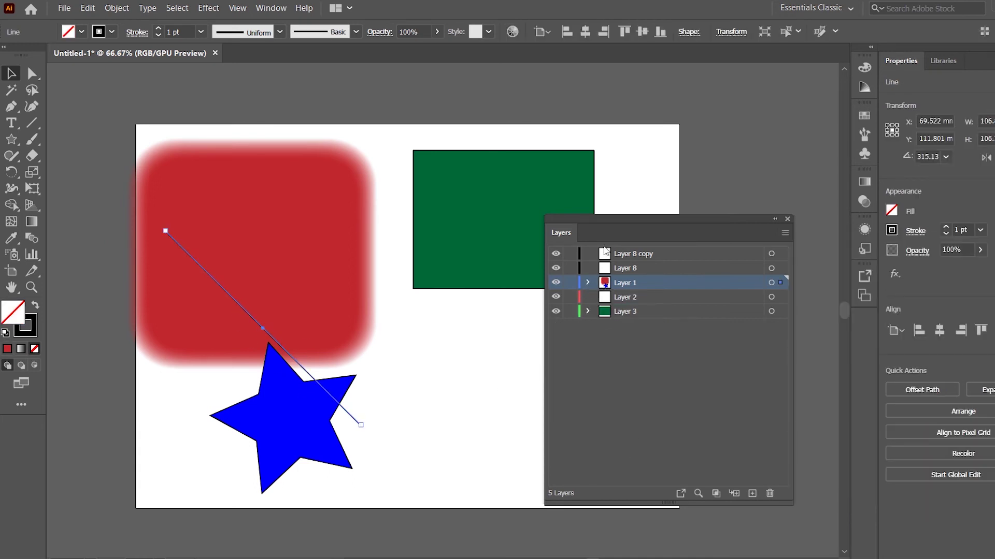
click(699, 492)
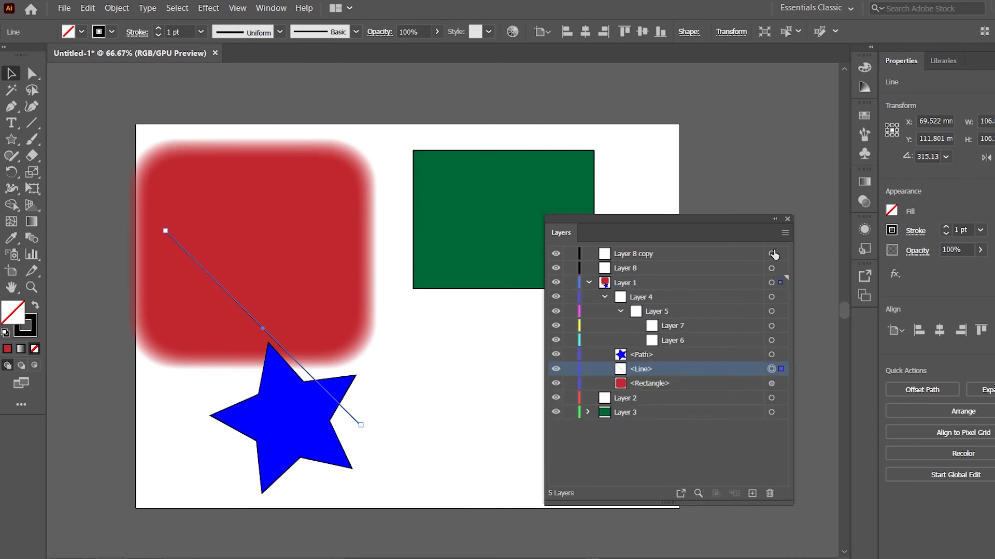
Collect the blue star path in a new sublayer of Layer 1 and expand that sublayer.
click(784, 233)
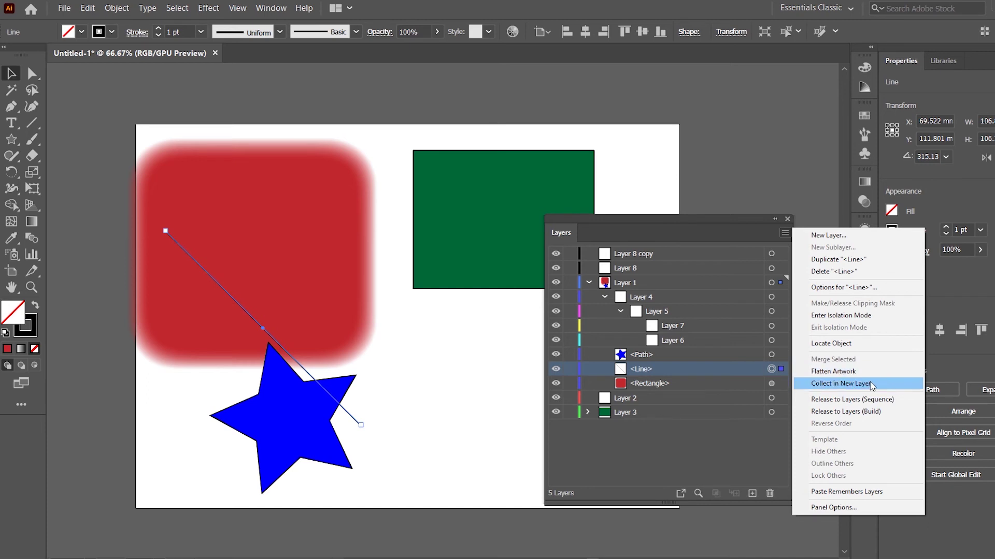
click(689, 354)
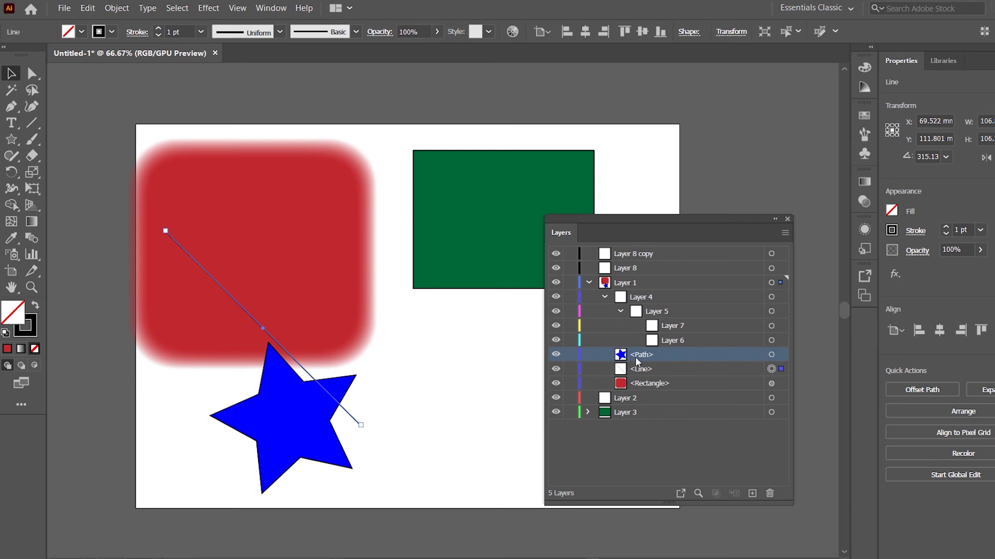
click(786, 234)
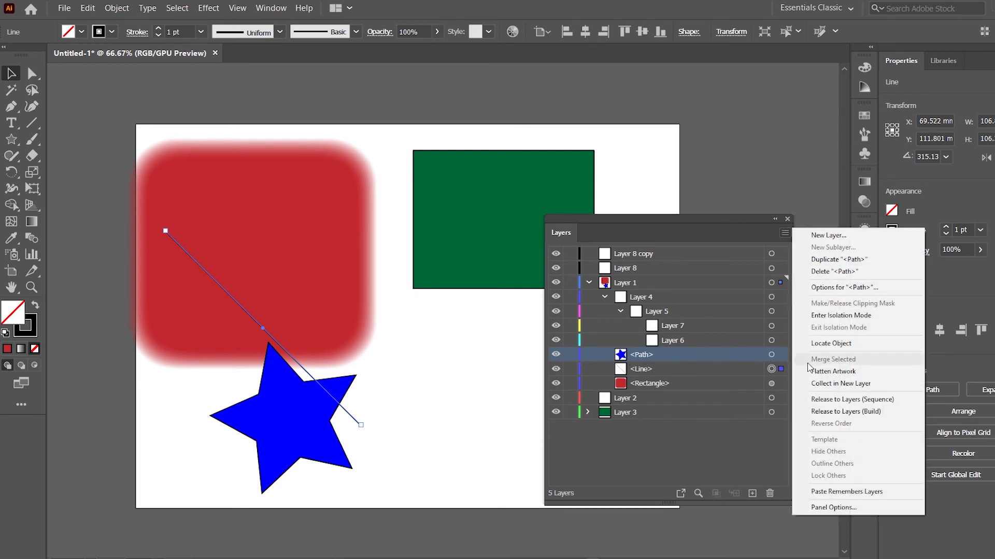
click(829, 383)
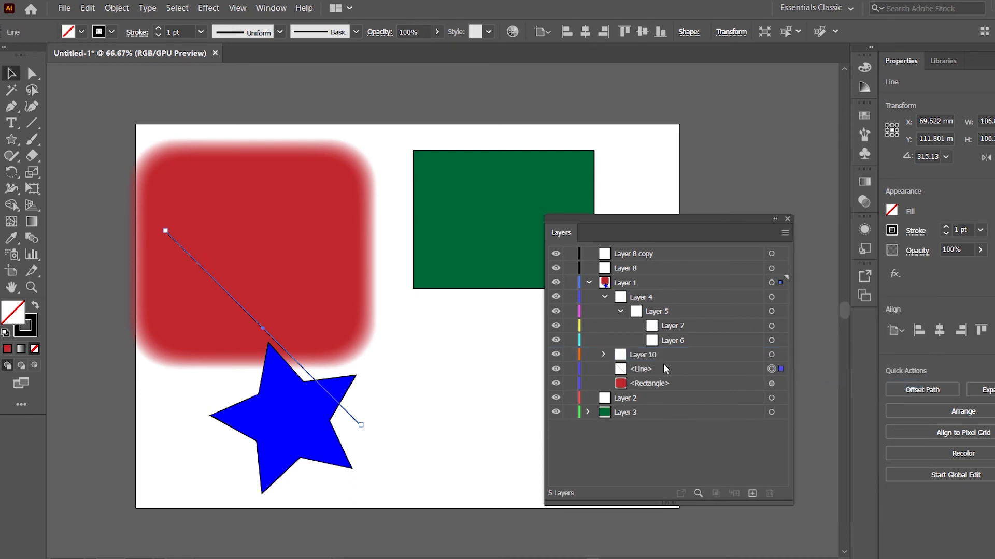
click(604, 355)
Release the contents of Layer 1 to separate layers using the Build method.
click(704, 368)
click(783, 234)
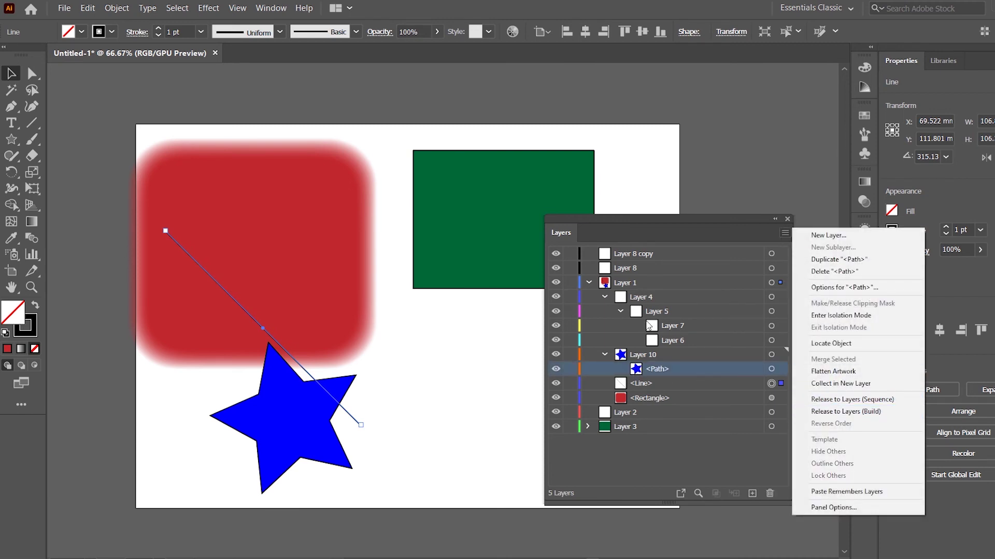
click(648, 284)
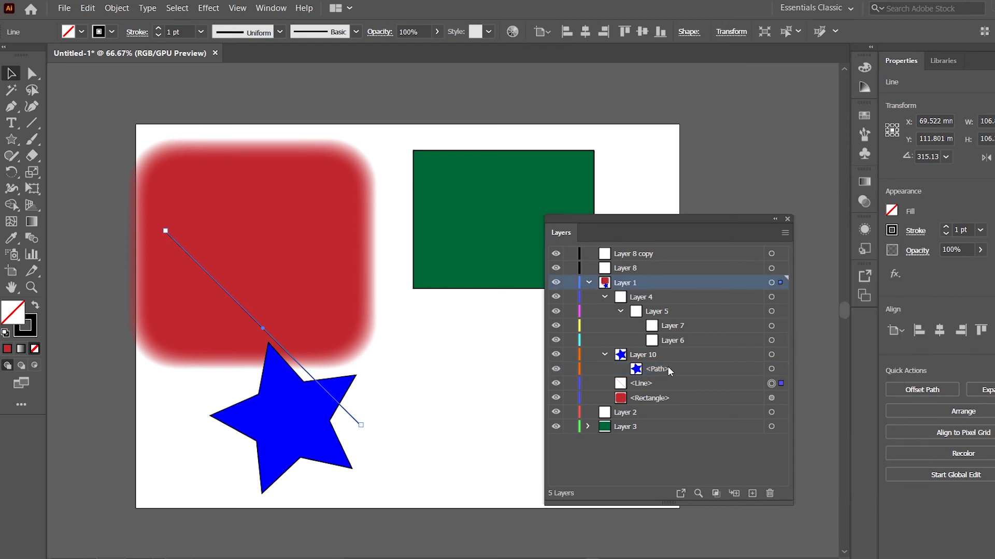
click(785, 232)
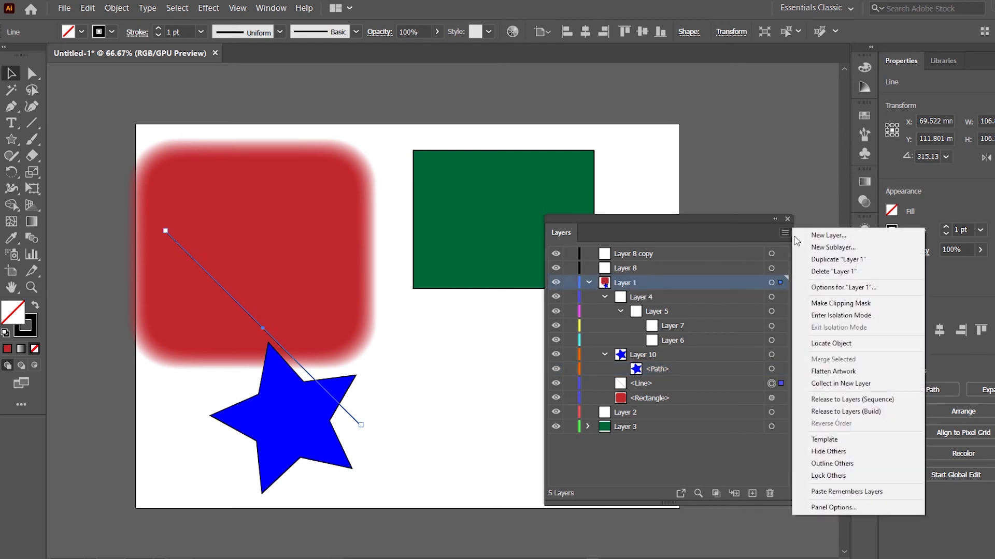
click(869, 413)
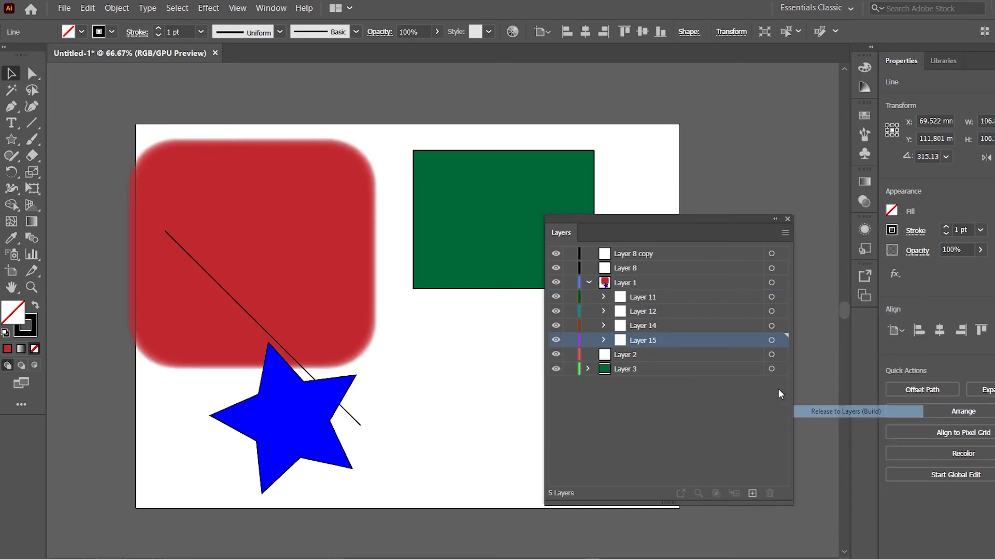
Expand Layer 11, Layer 15 and Layer 12 inside Layer 1 to examine the artwork each one contains.
click(604, 297)
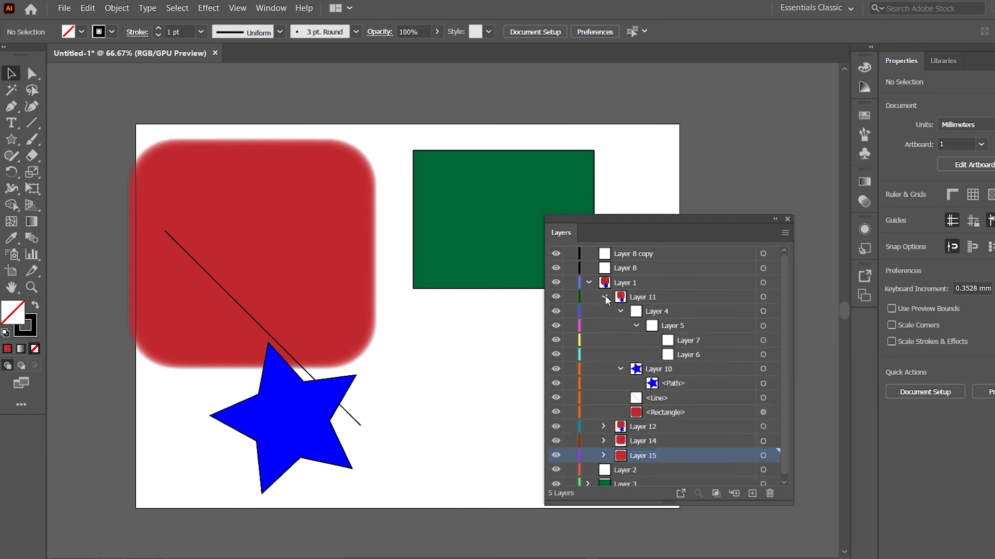
click(604, 296)
click(785, 234)
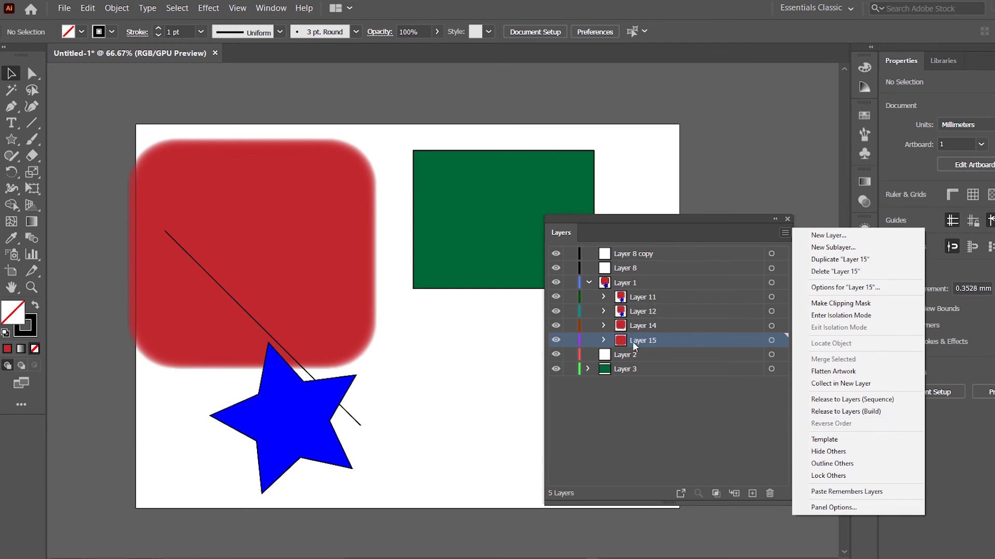
click(603, 339)
click(603, 339)
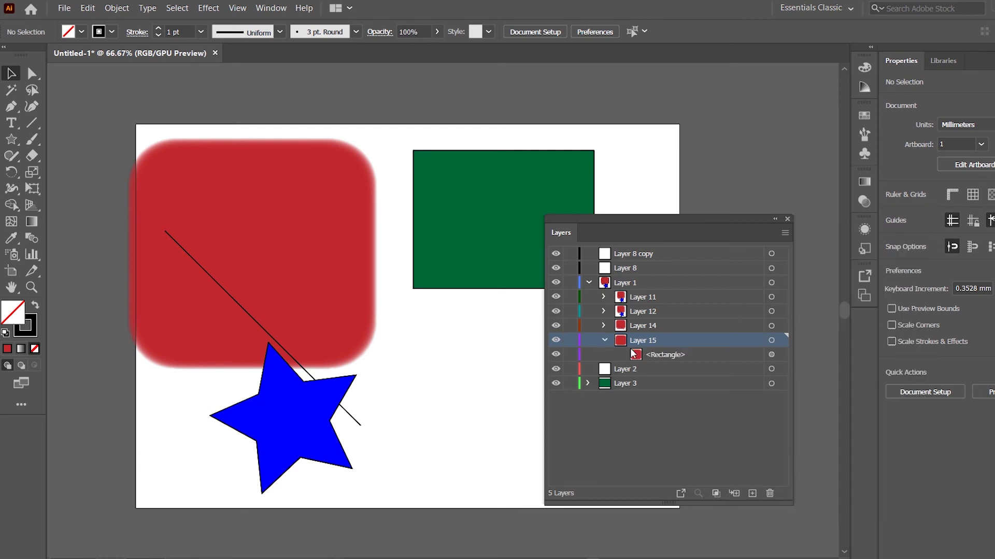
click(604, 311)
click(657, 323)
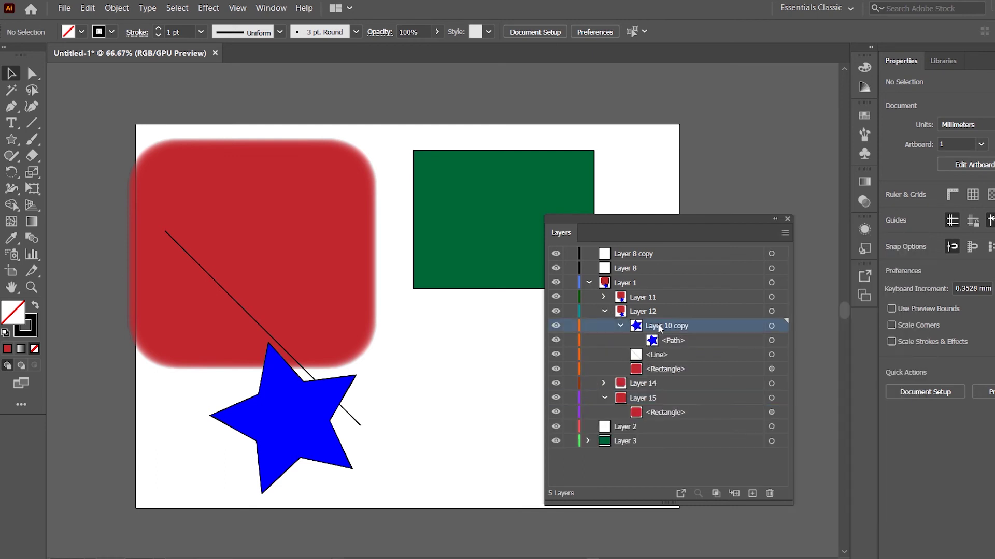
click(659, 466)
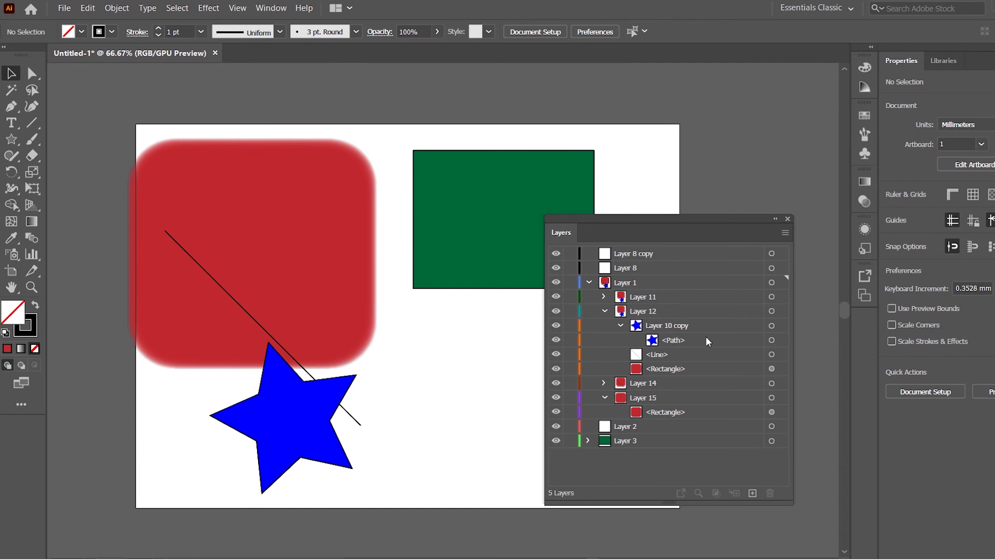
Examine the options of Layer 12 without changing them and compare the layer commands available for it and its rectangle.
click(785, 234)
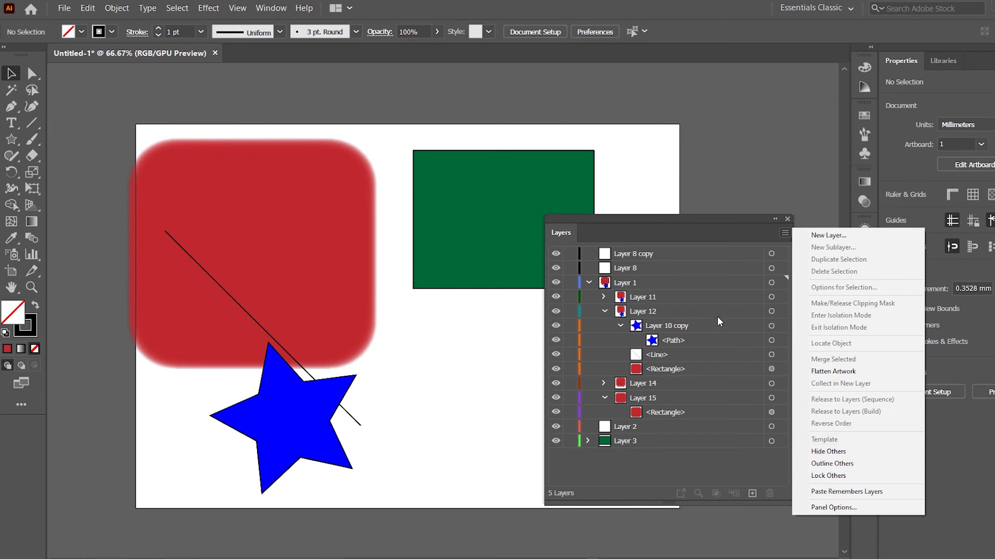
click(700, 310)
double_click(698, 309)
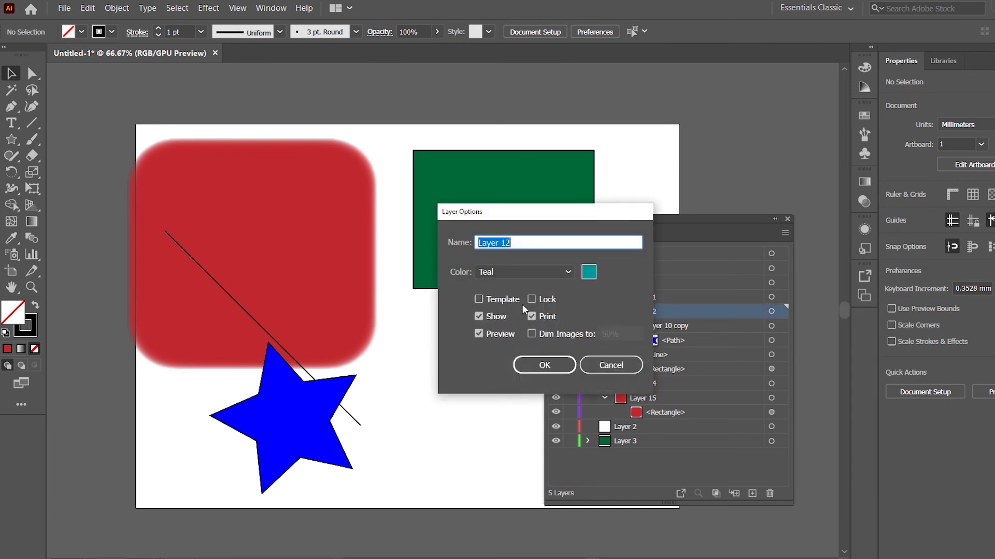
click(609, 363)
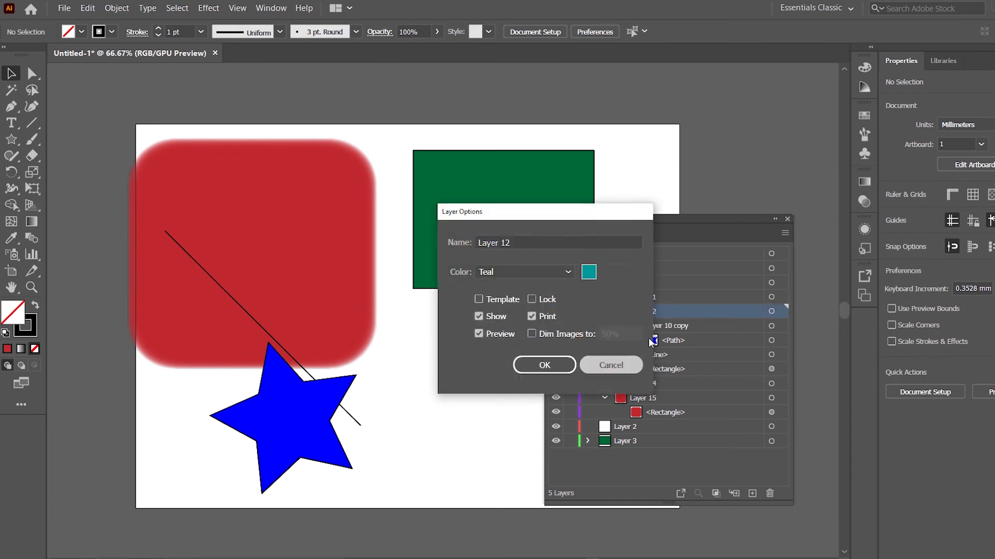
click(785, 233)
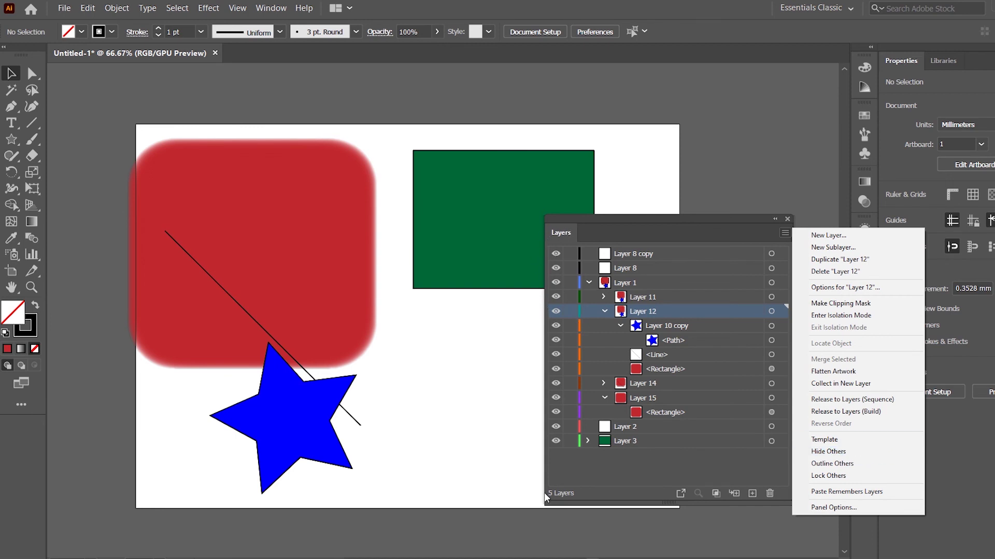
click(701, 366)
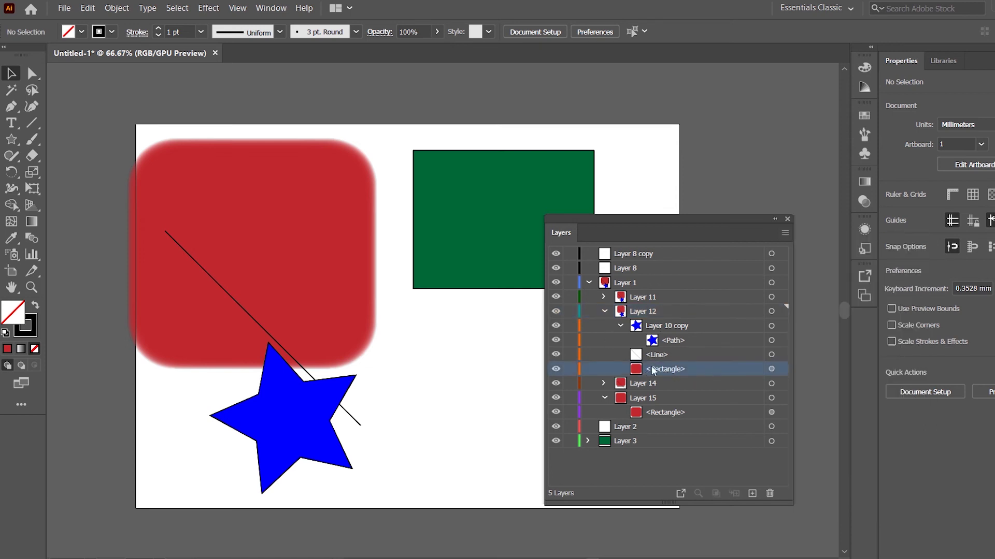
click(784, 234)
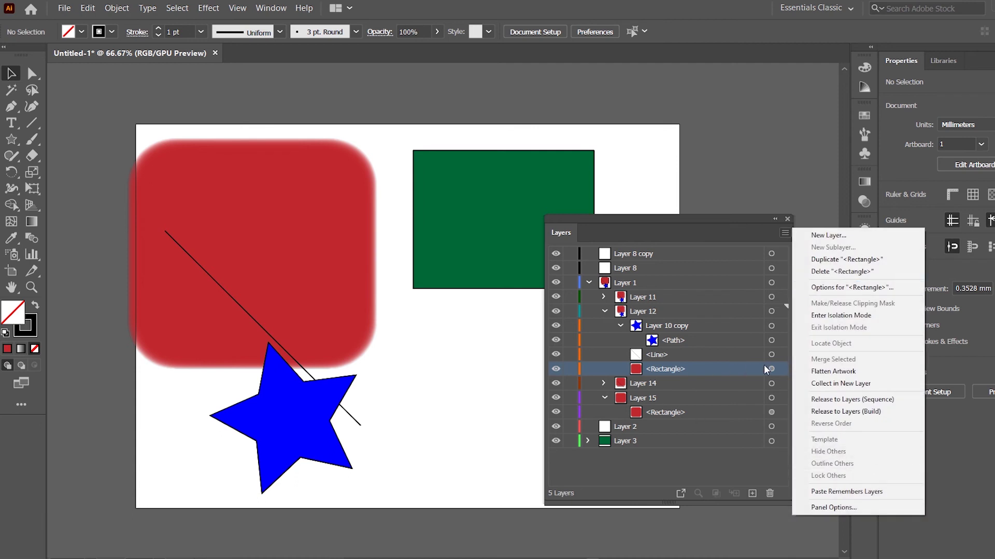
Target Layer 14, hide all other layers, and restore their visibility.
click(770, 383)
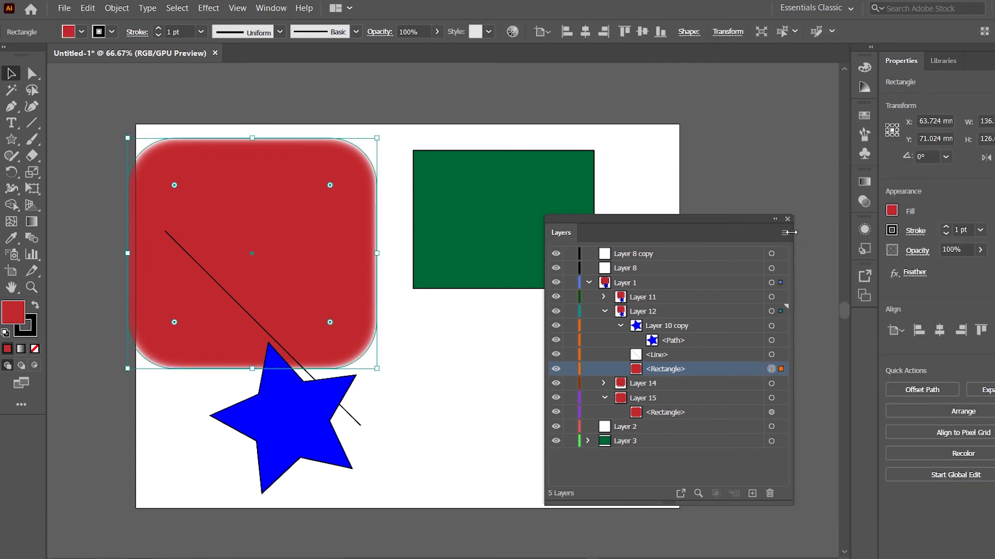
click(785, 234)
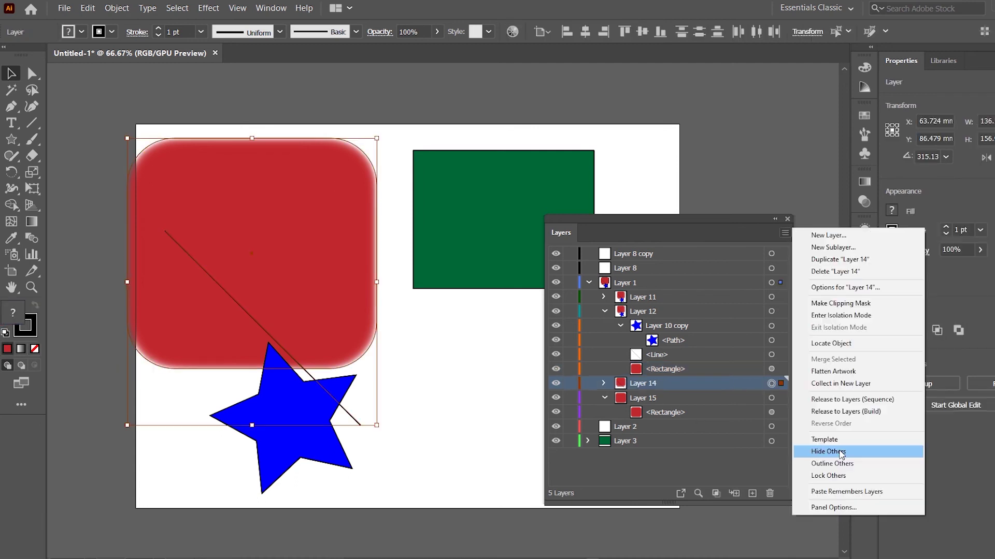
click(872, 453)
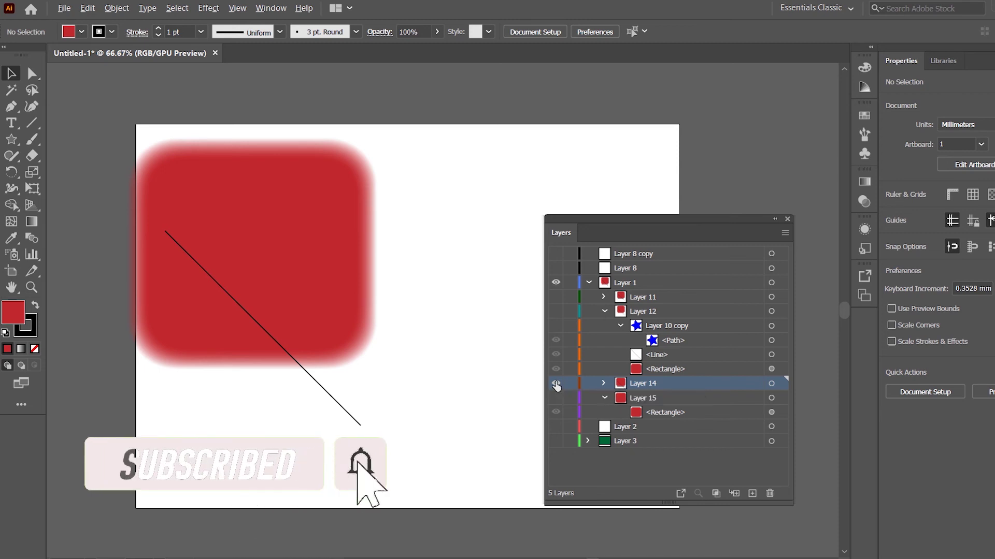
alt+click(556, 384)
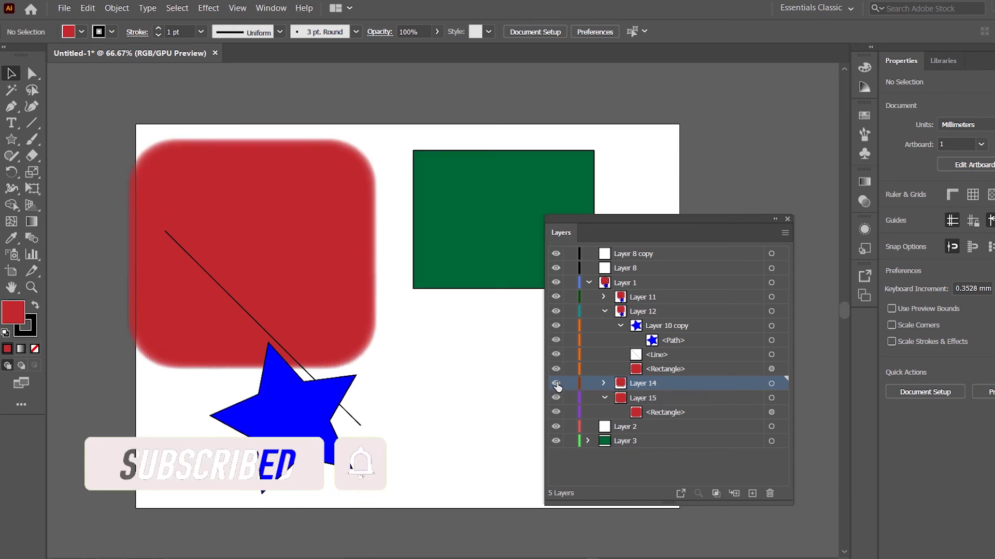
Hide and restore all other layers, first with only Layer 1 kept on and again with only Layer 3 kept on.
alt+click(556, 282)
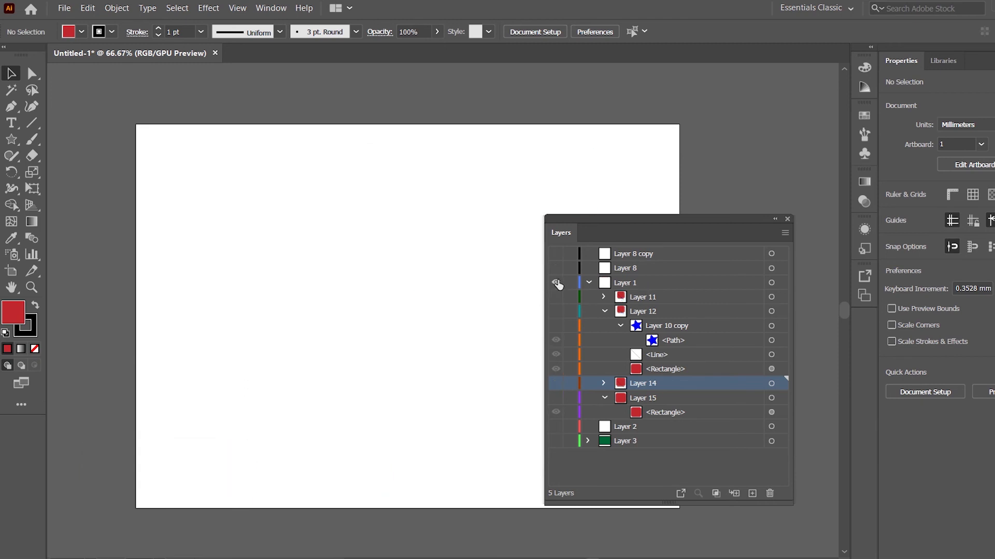
alt+click(556, 282)
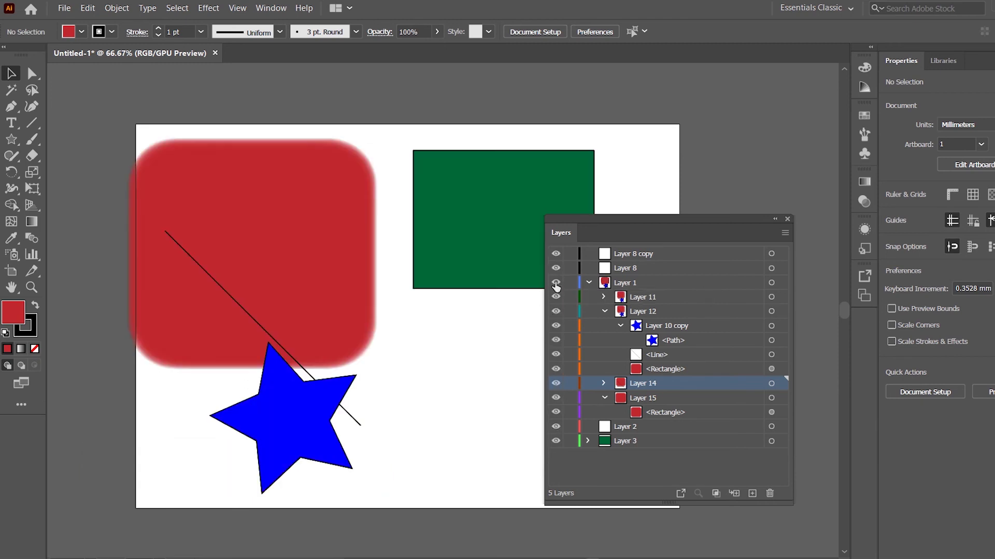
alt+click(556, 283)
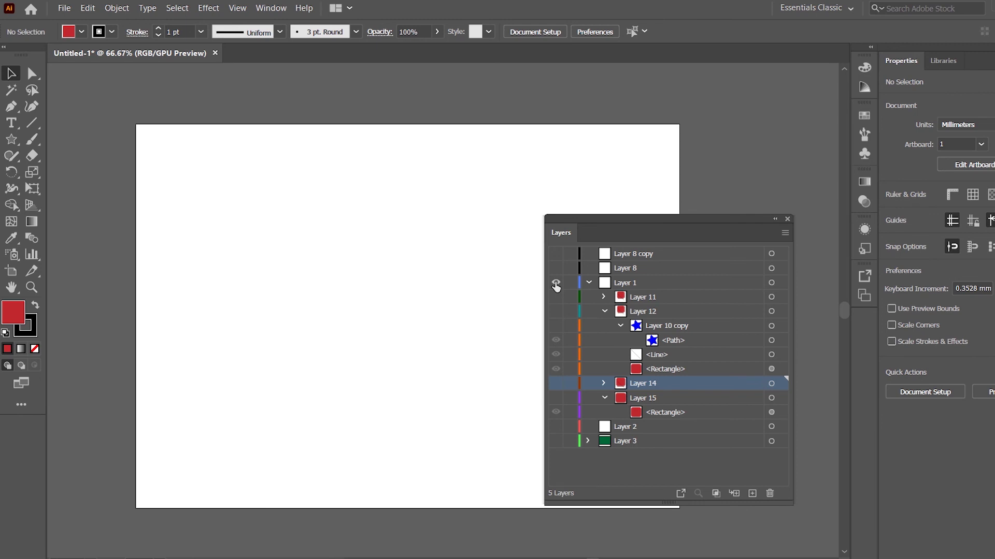
alt+click(555, 283)
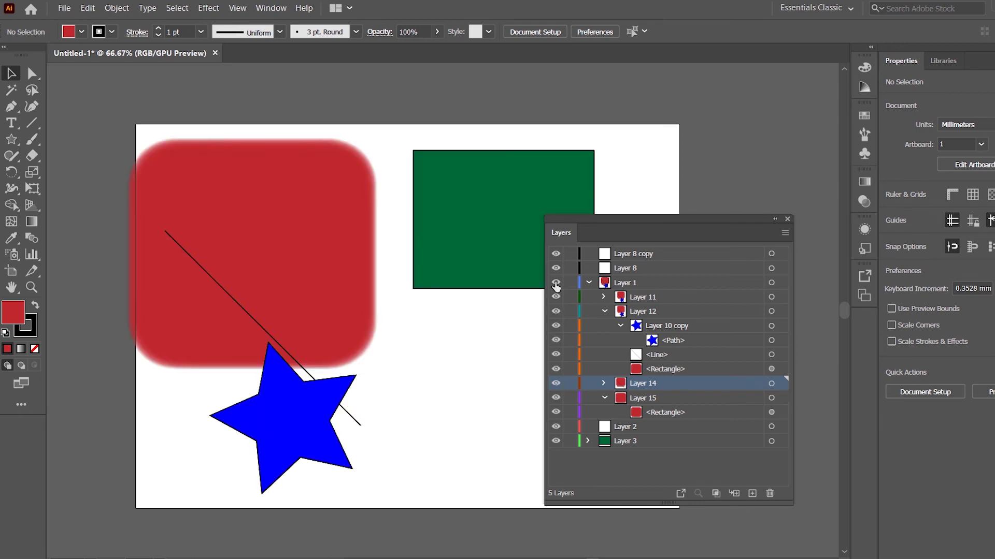
alt+click(556, 440)
alt+click(556, 442)
alt+click(556, 442)
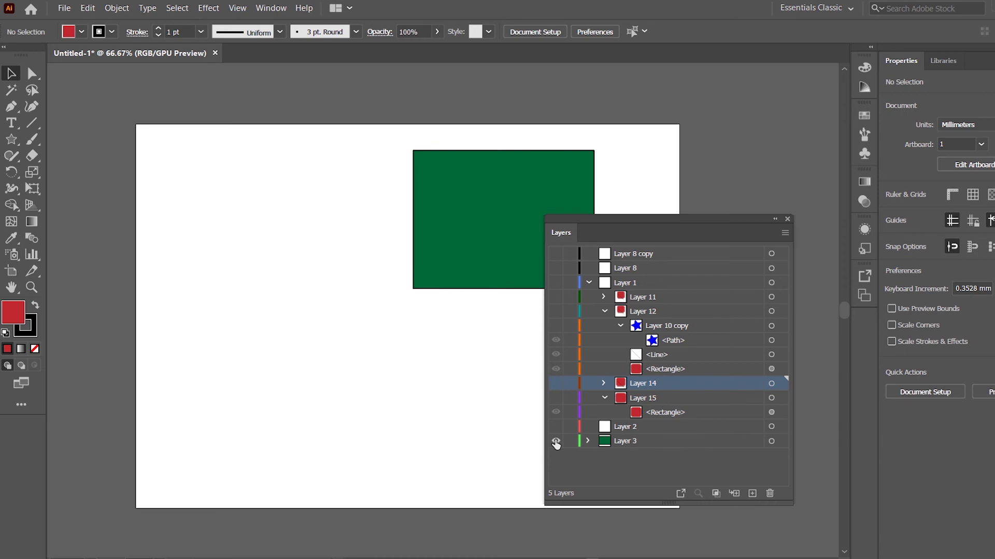
alt+click(556, 442)
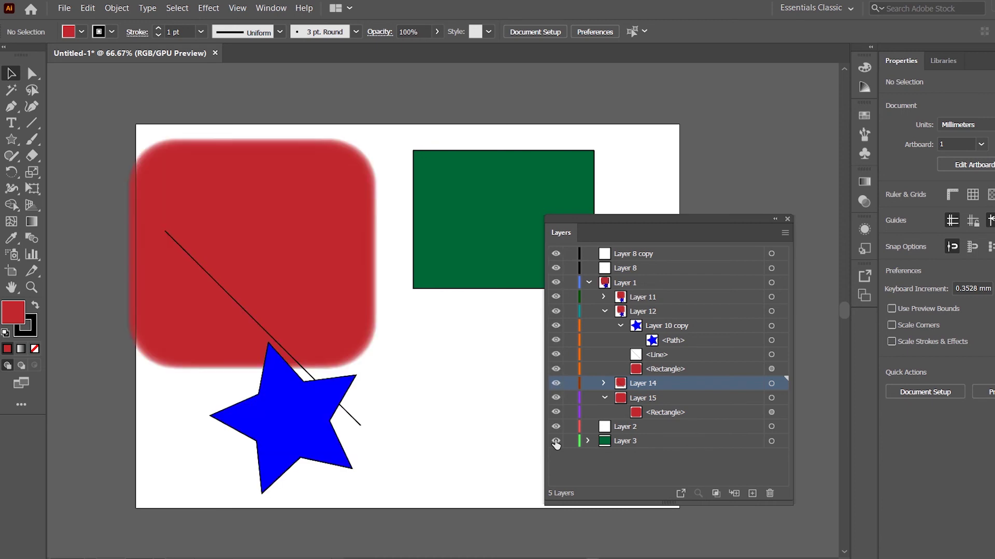
Turn on Paste Remembers Layers and delete the lower of the two green rectangles in Layer 3.
click(785, 233)
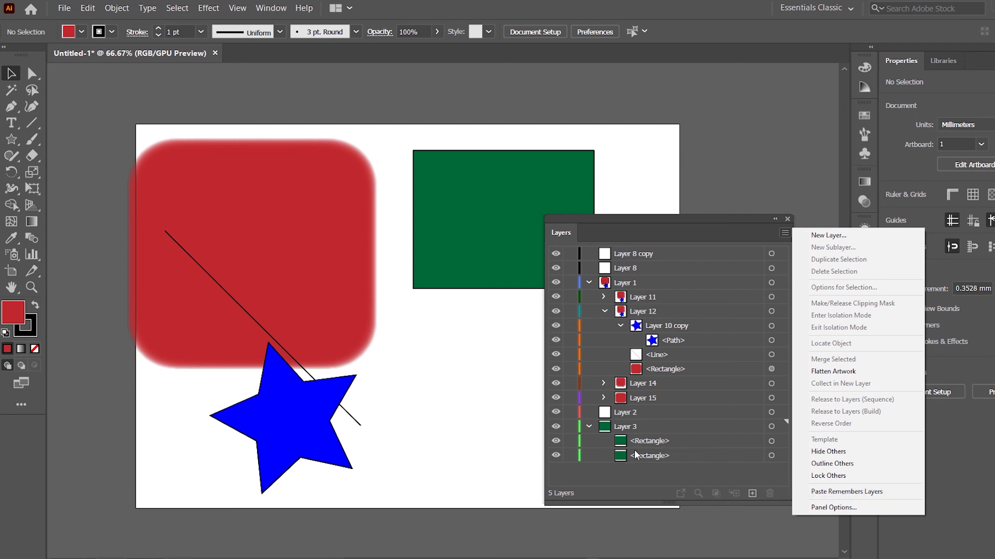
click(814, 493)
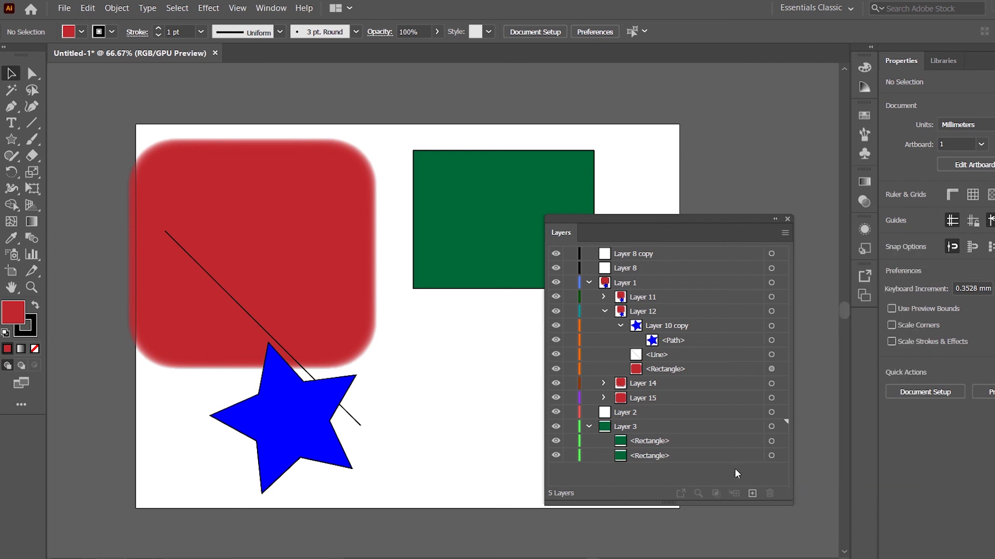
click(667, 457)
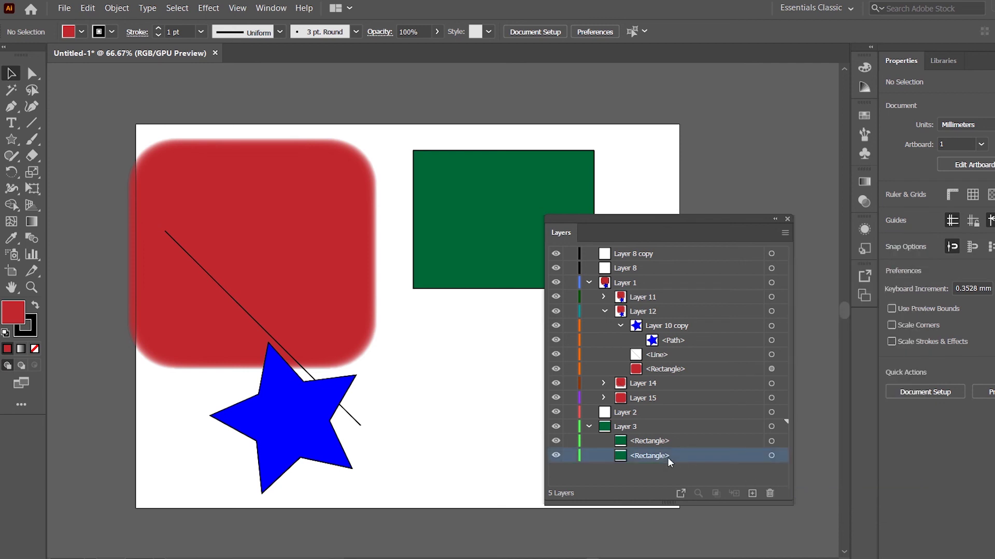
click(770, 493)
Cut the remaining green rectangle from Layer 3 and paste it with Layer 8 targeted.
click(756, 442)
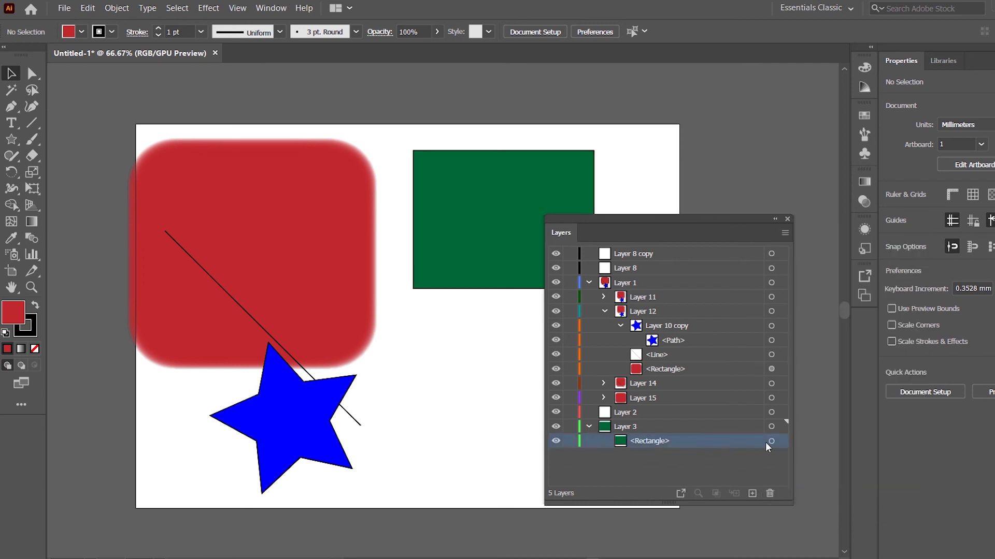
click(770, 442)
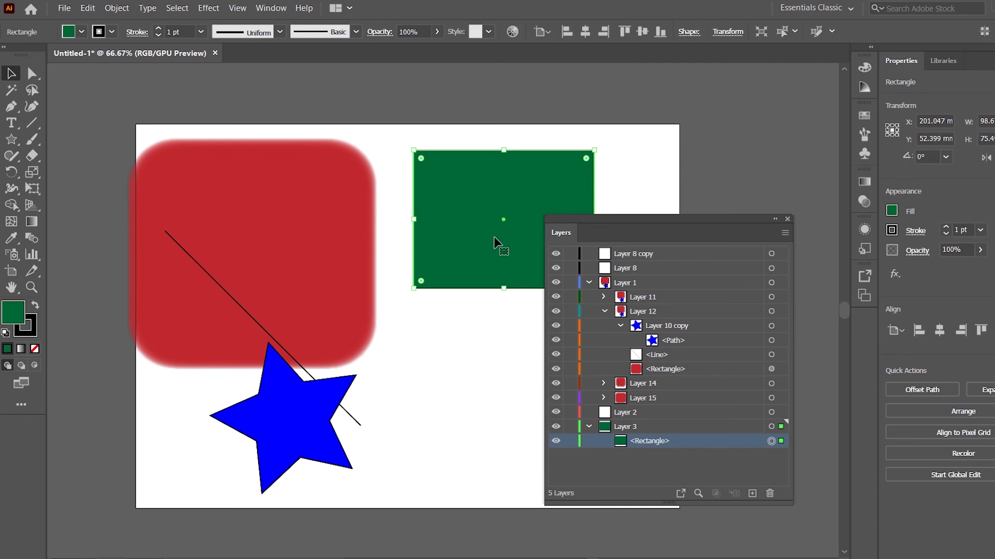
key(ctrl+c)
key(ctrl+x)
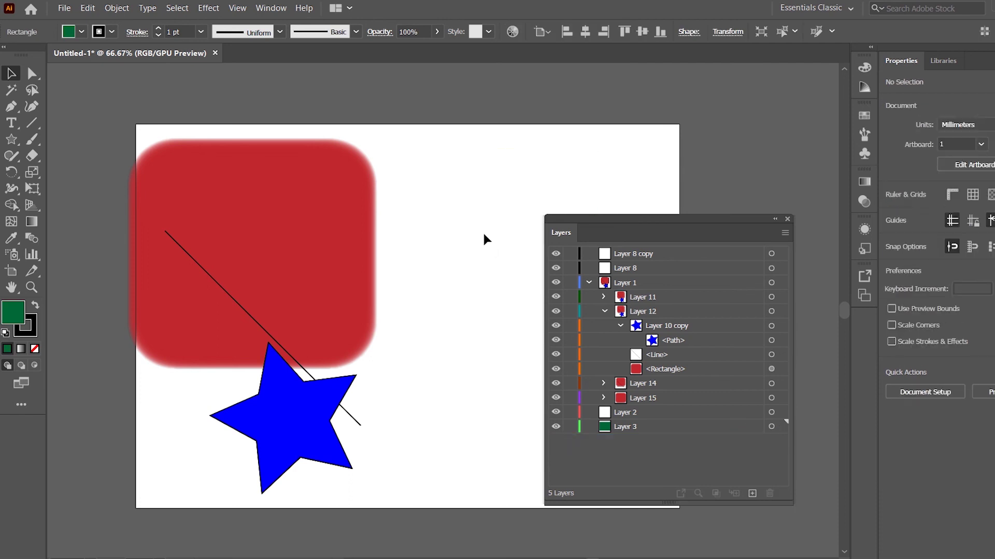
click(625, 268)
click(771, 268)
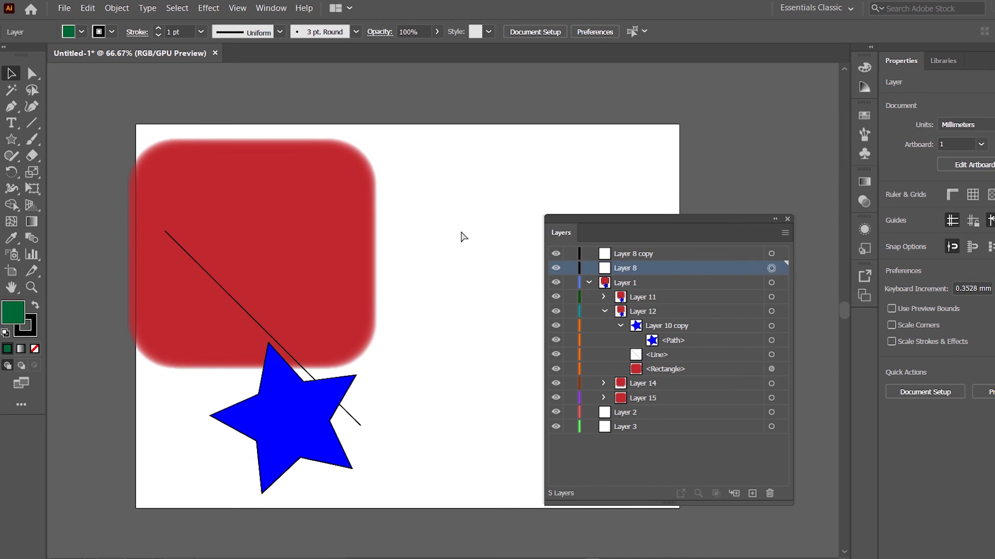
key(ctrl+v)
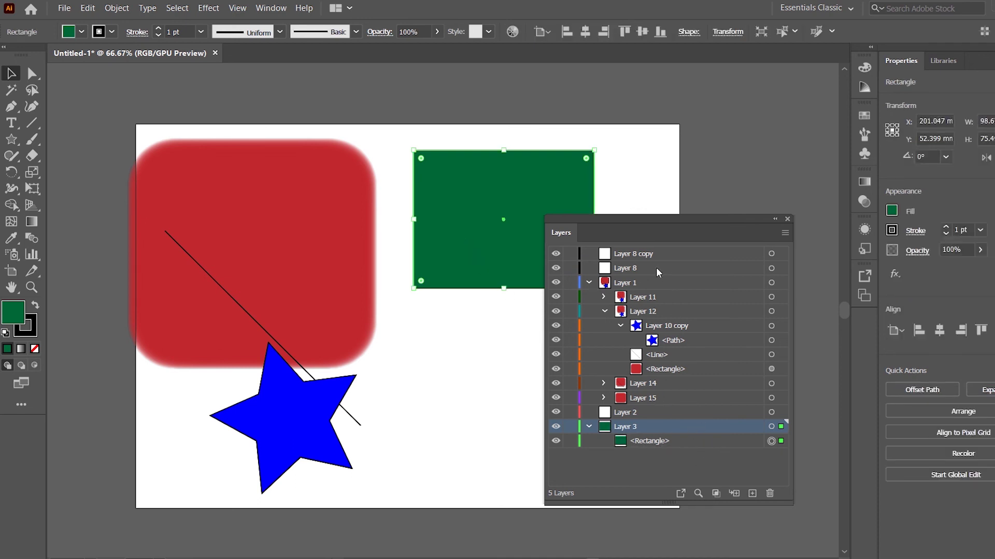
Turn off Paste Remembers Layers, and cut the green rectangle from Layer 3 and paste it into Layer 8.
click(785, 234)
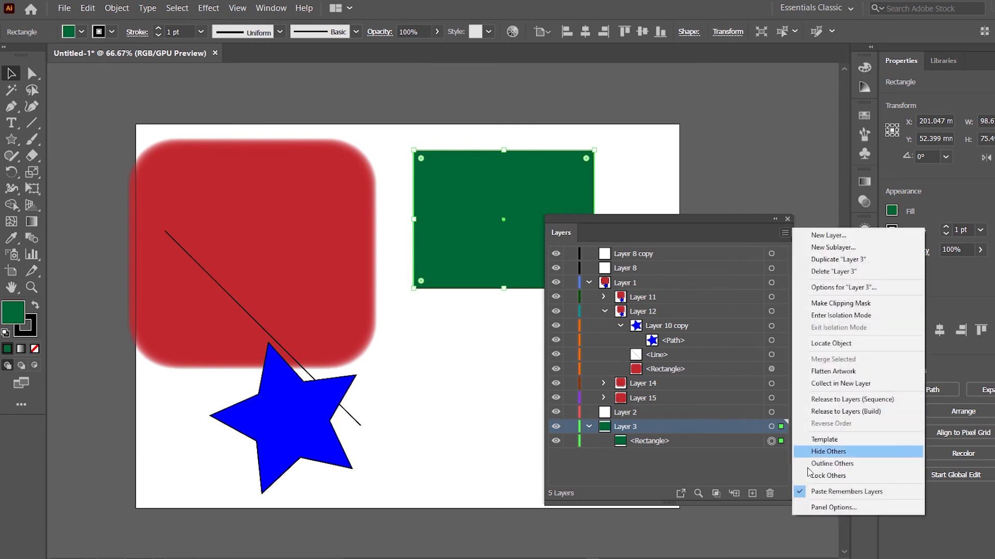
click(829, 491)
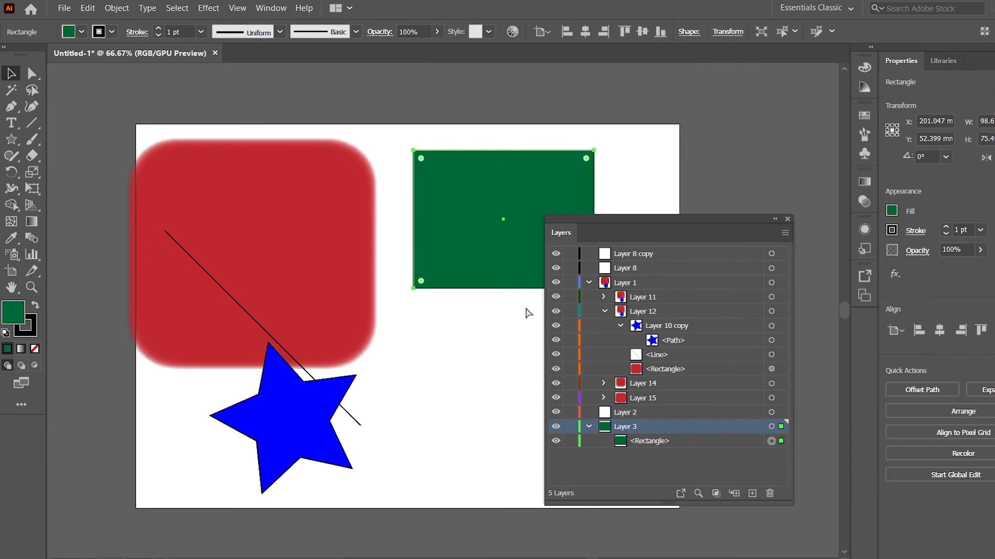
key(ctrl+x)
click(680, 270)
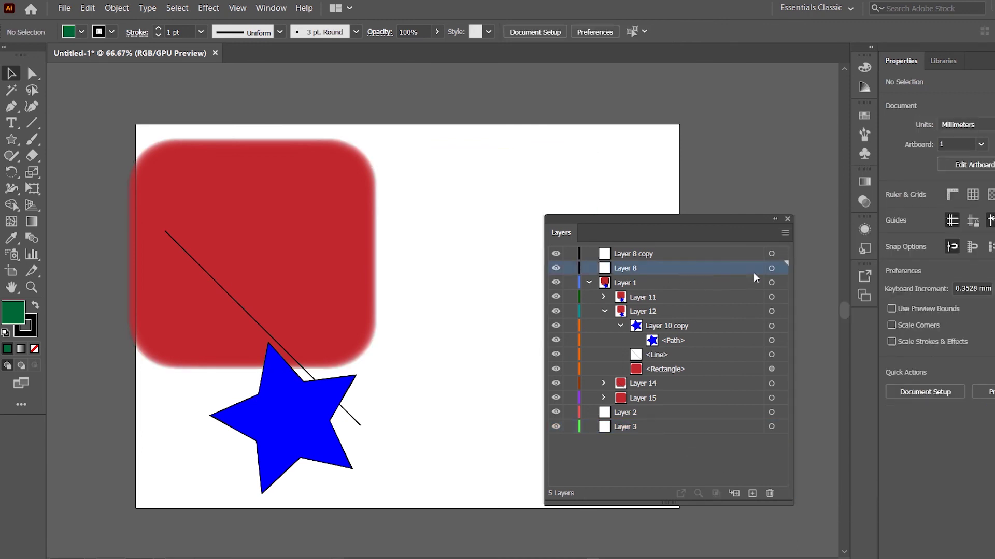
click(771, 268)
key(ctrl+v)
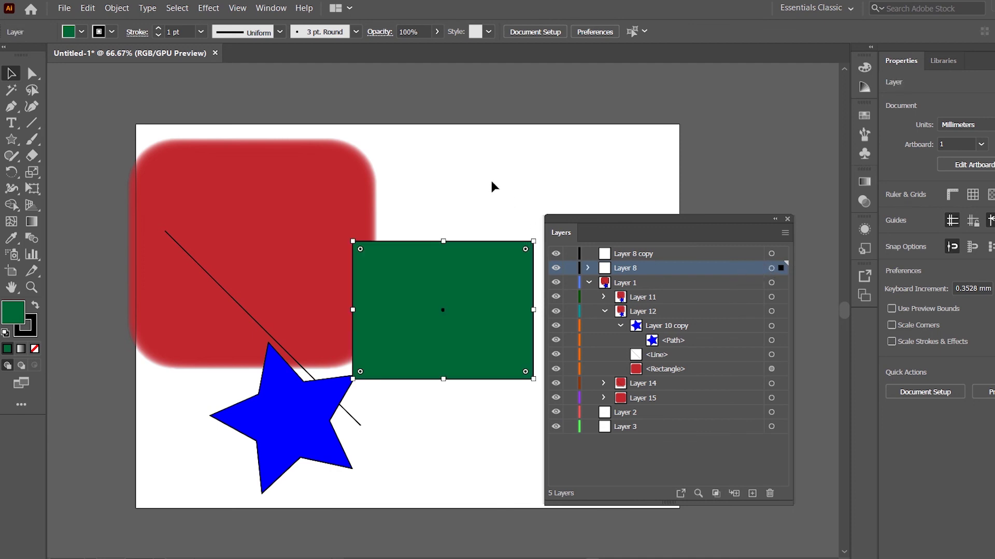
Enable Show Layers Only in the Layers panel options and expand Layer 1 to list its sublayers.
click(785, 233)
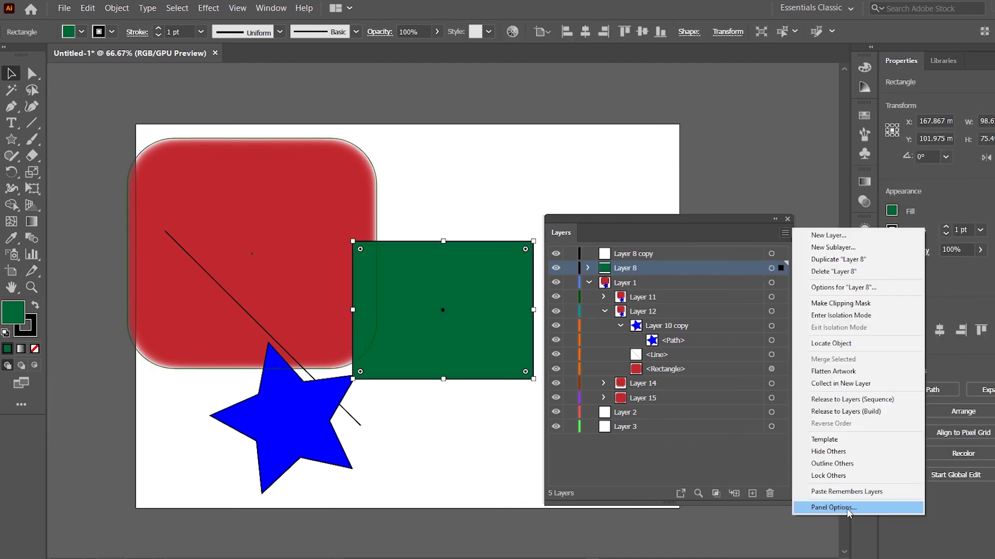
click(589, 283)
click(589, 283)
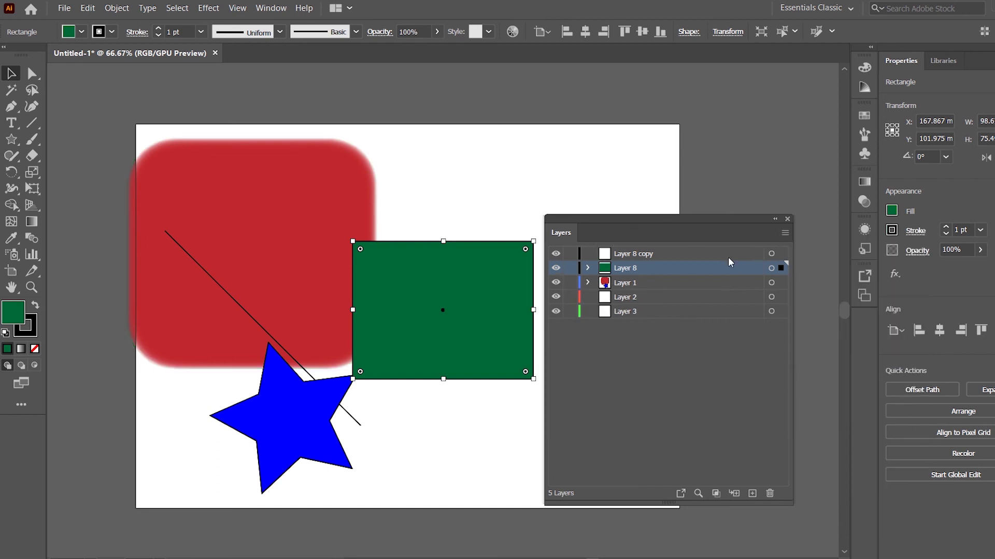
drag(792, 233, 784, 233)
click(780, 232)
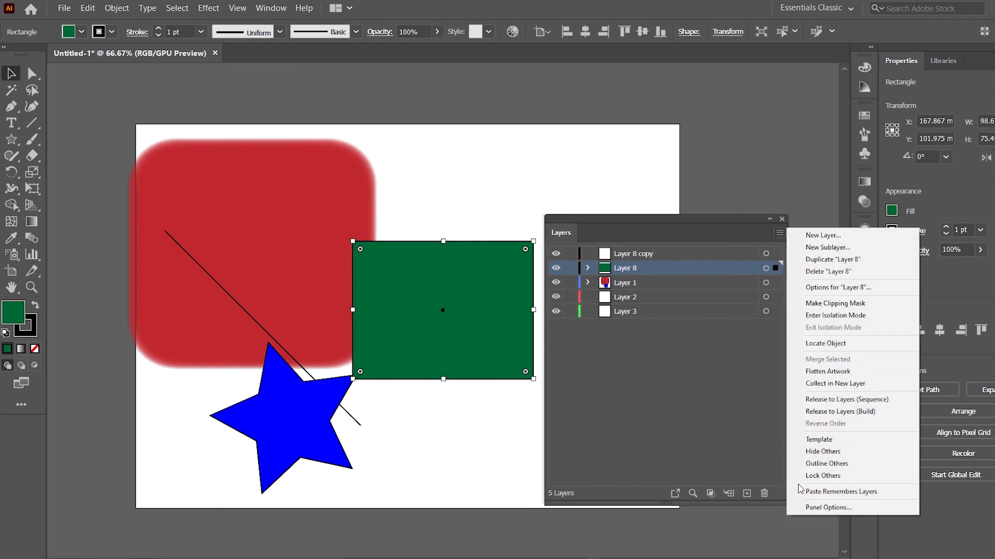
click(809, 507)
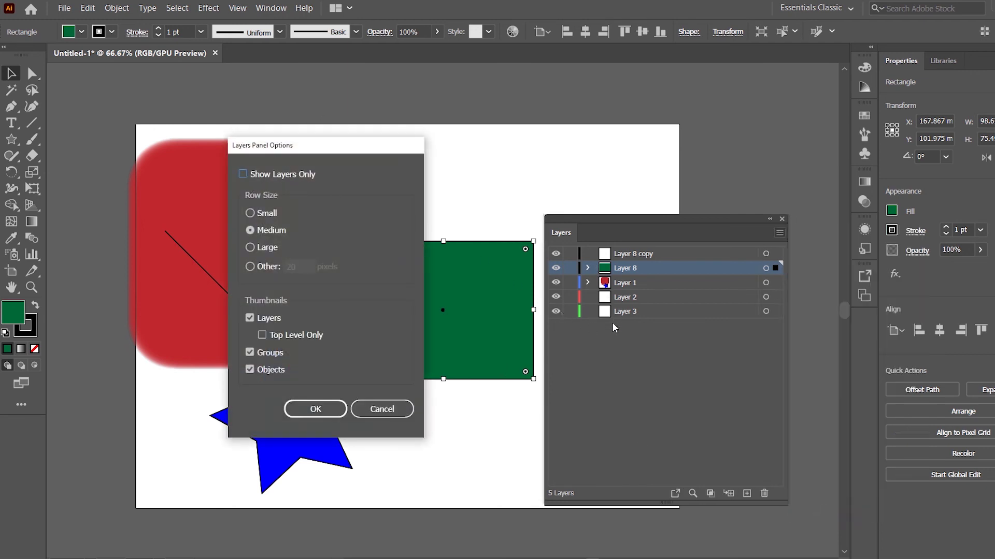
click(268, 175)
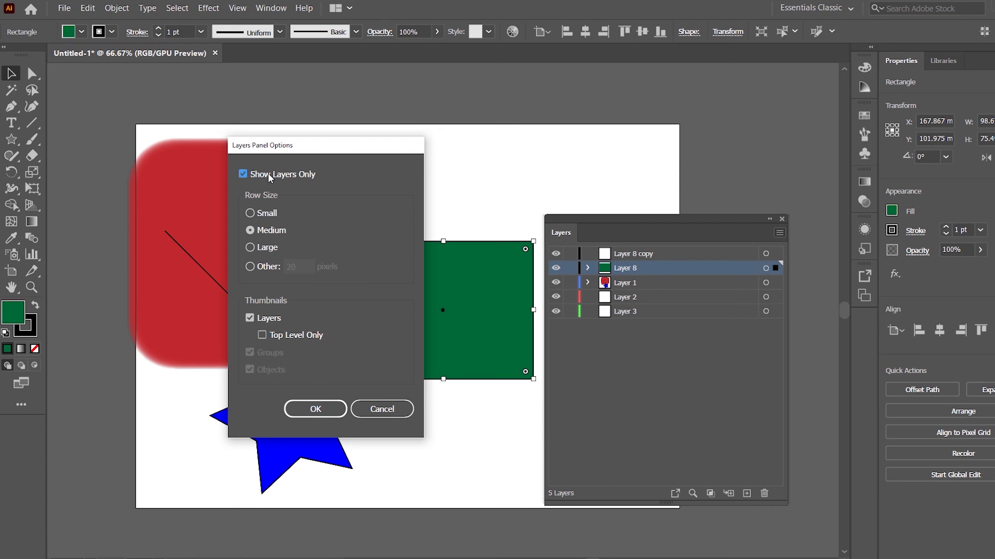
click(317, 410)
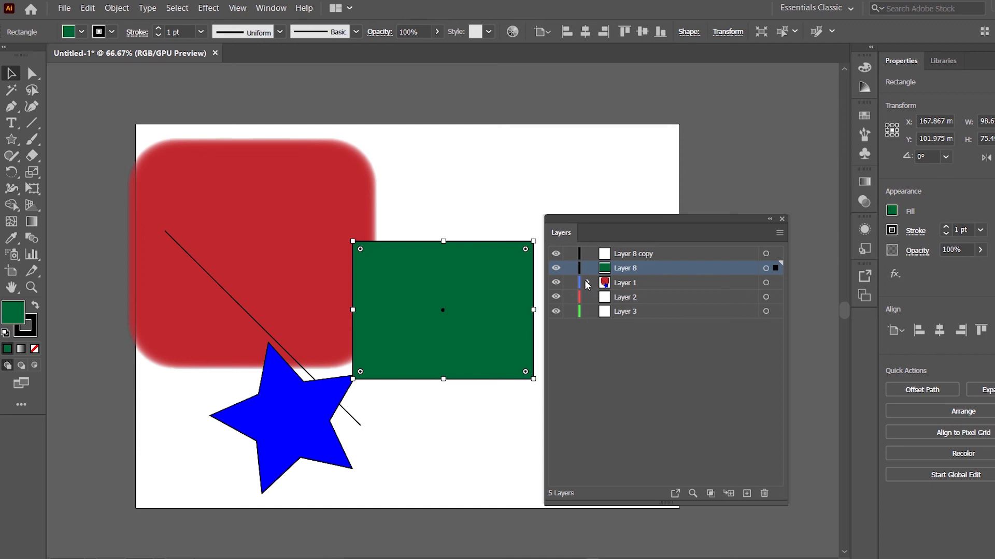
click(587, 283)
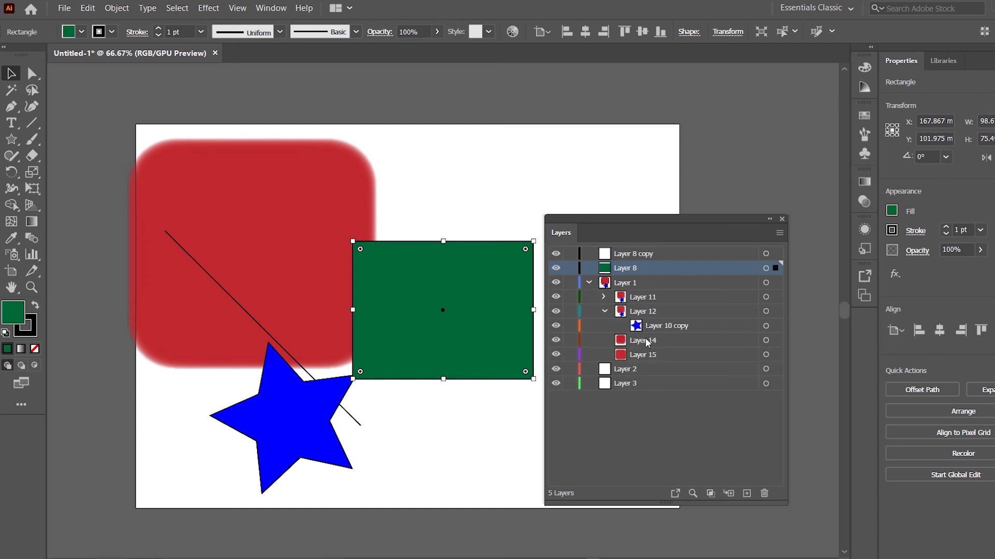
Collapse and re-expand Layer 1, and draw a green star about 156 by 162 mm in Layer 8 above the green rectangle.
click(588, 283)
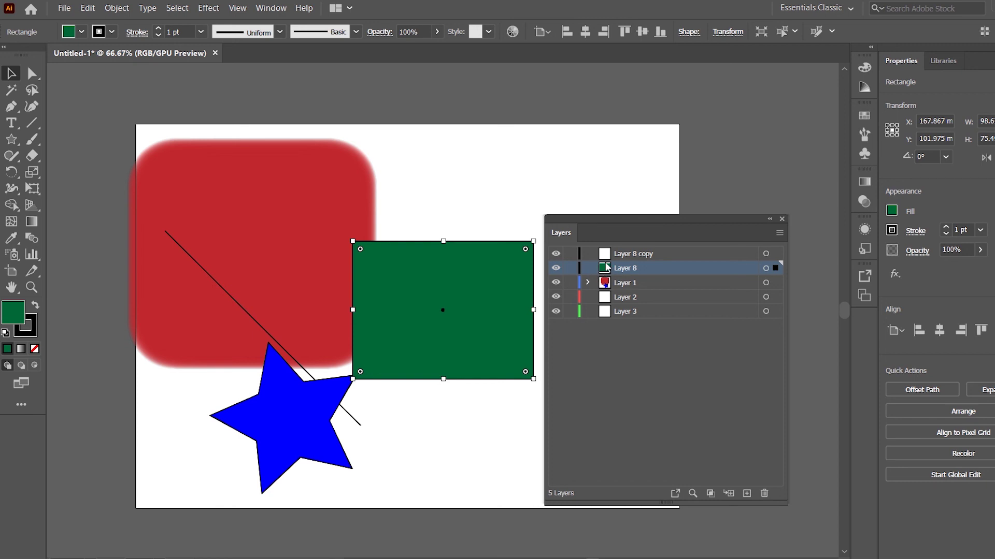
click(588, 283)
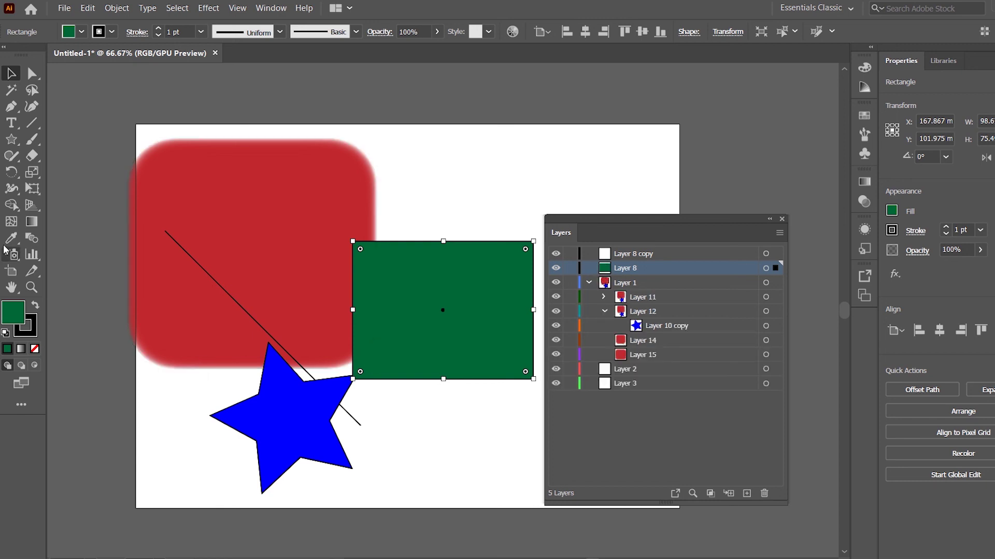
click(11, 139)
drag(377, 160, 506, 247)
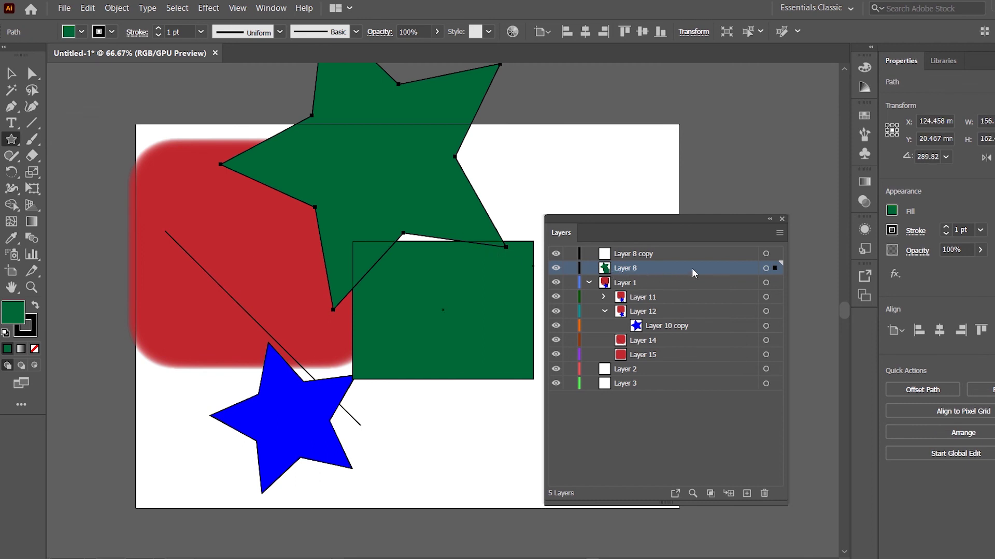
Disable Show Layers Only in the Layers panel options and set a custom row size of 50 pixels.
click(778, 234)
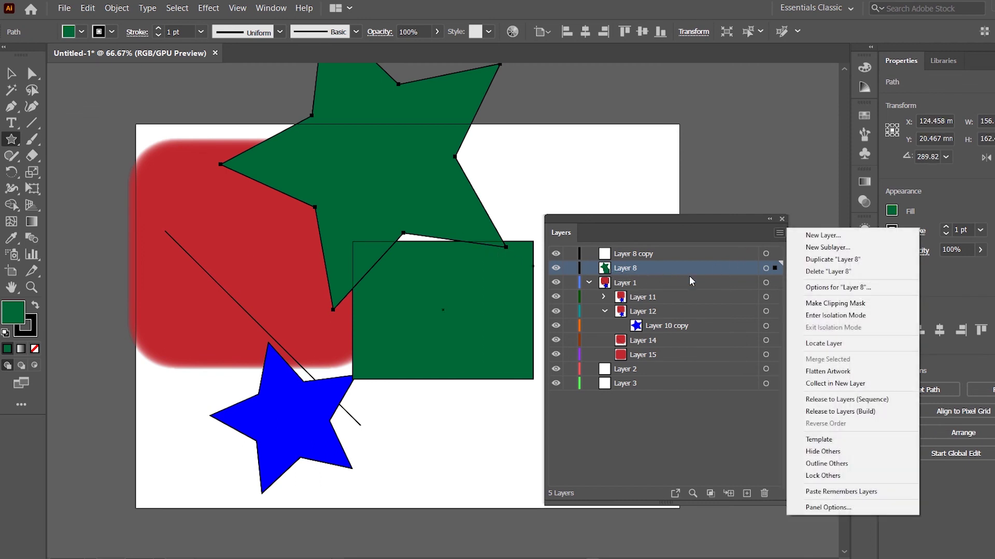
click(869, 507)
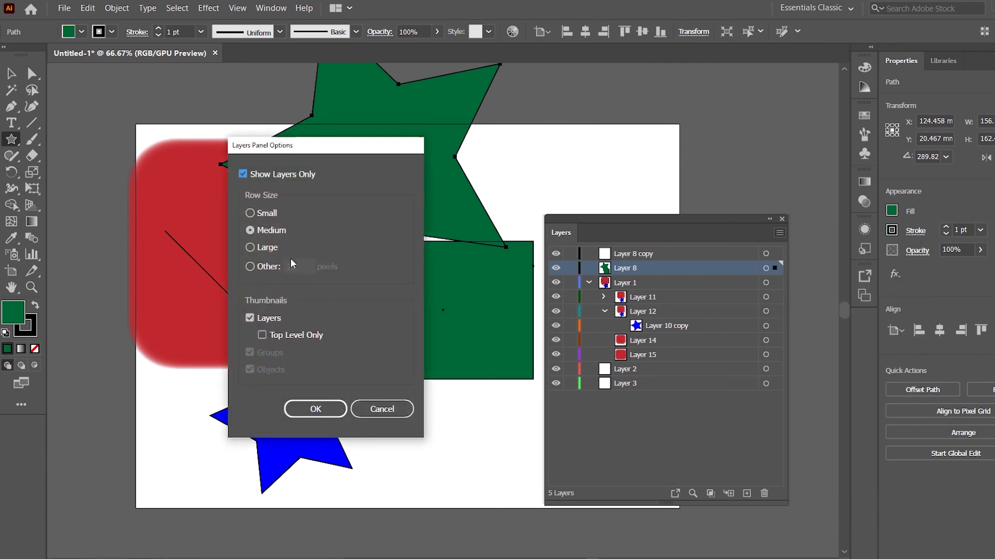
click(248, 176)
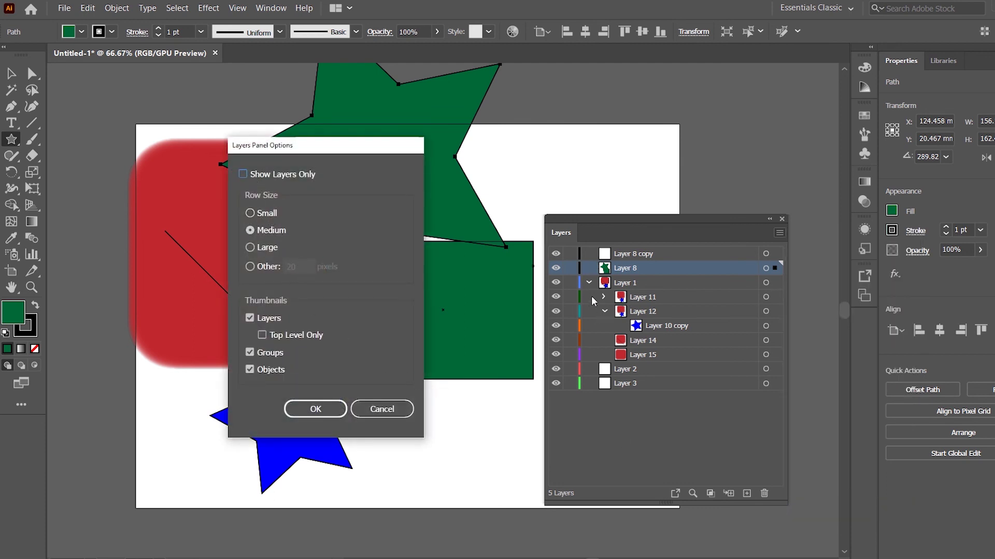
click(267, 251)
click(267, 266)
double_click(302, 267)
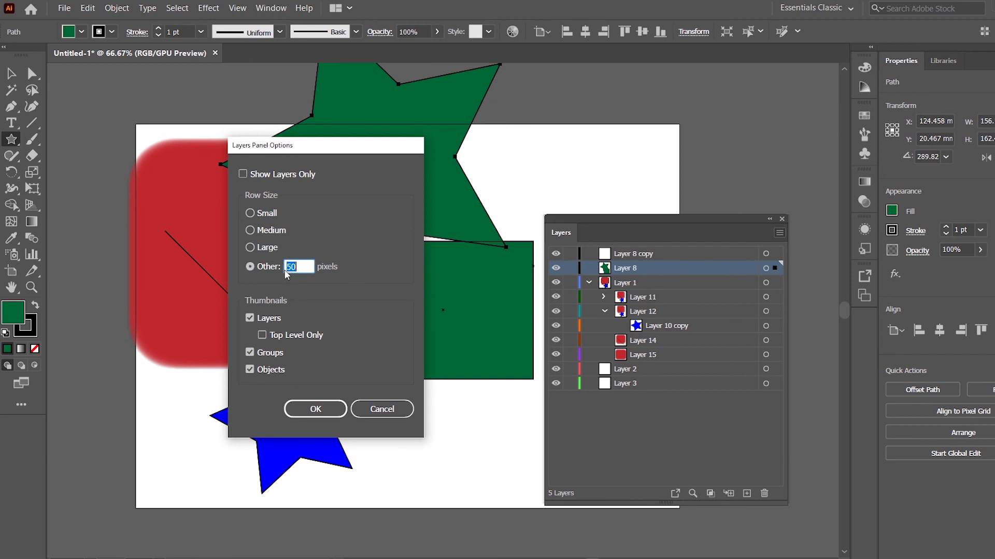
click(326, 410)
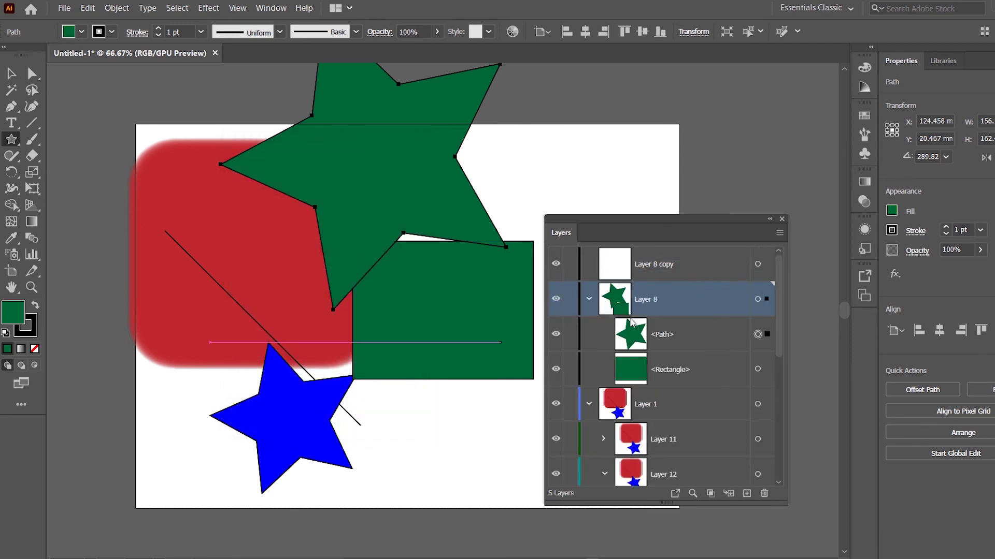
Set the Layers panel row size to Medium and turn off thumbnails for layers, groups and objects.
click(780, 232)
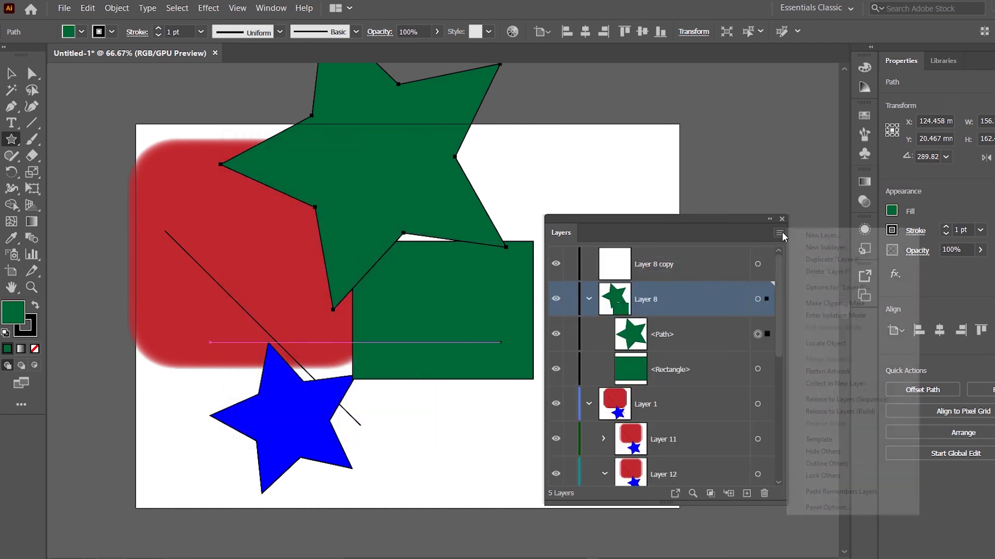
click(816, 508)
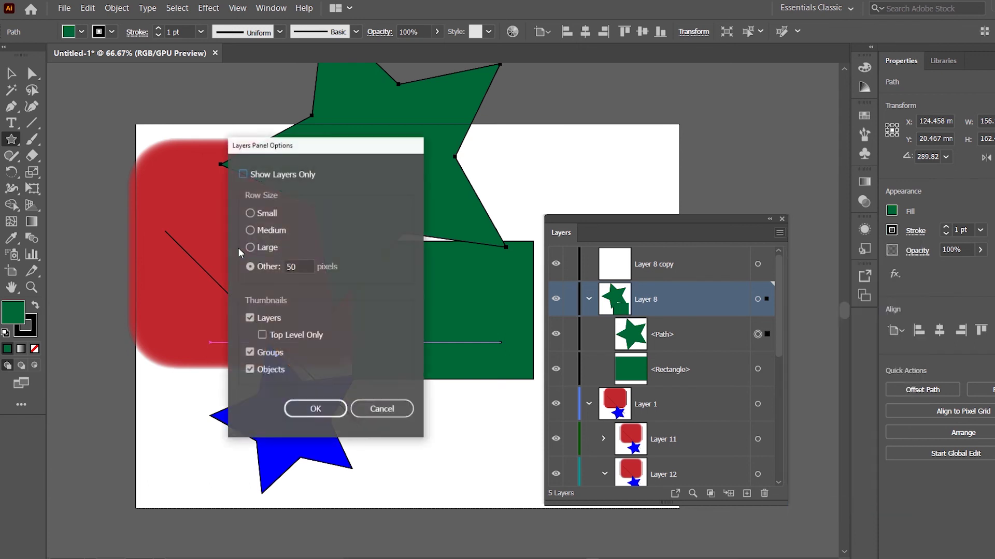
click(262, 231)
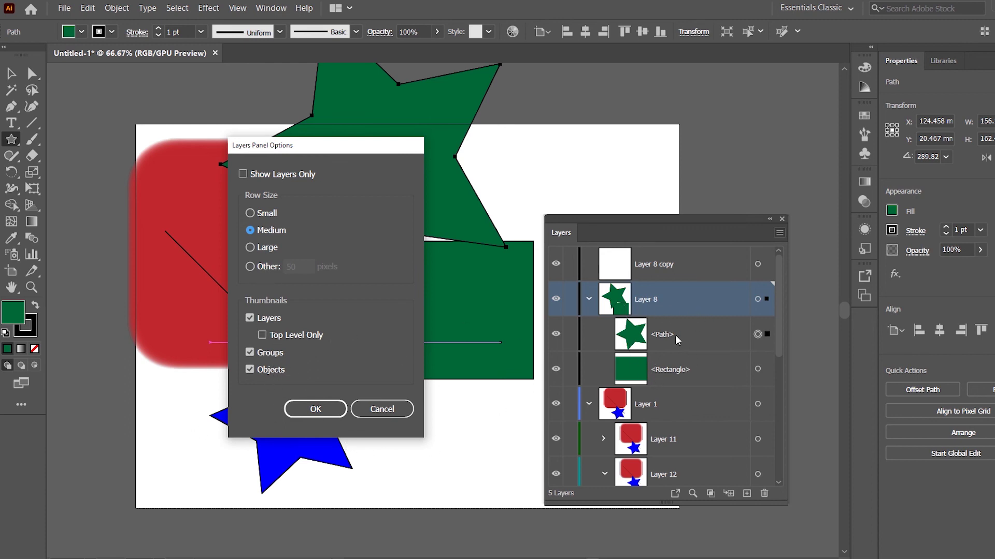
click(263, 320)
click(265, 352)
click(265, 369)
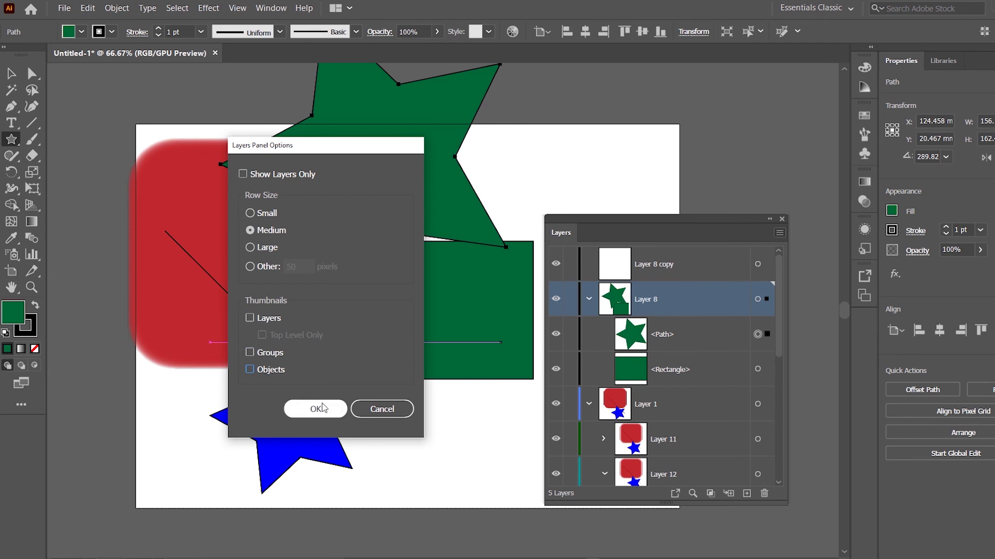
click(322, 408)
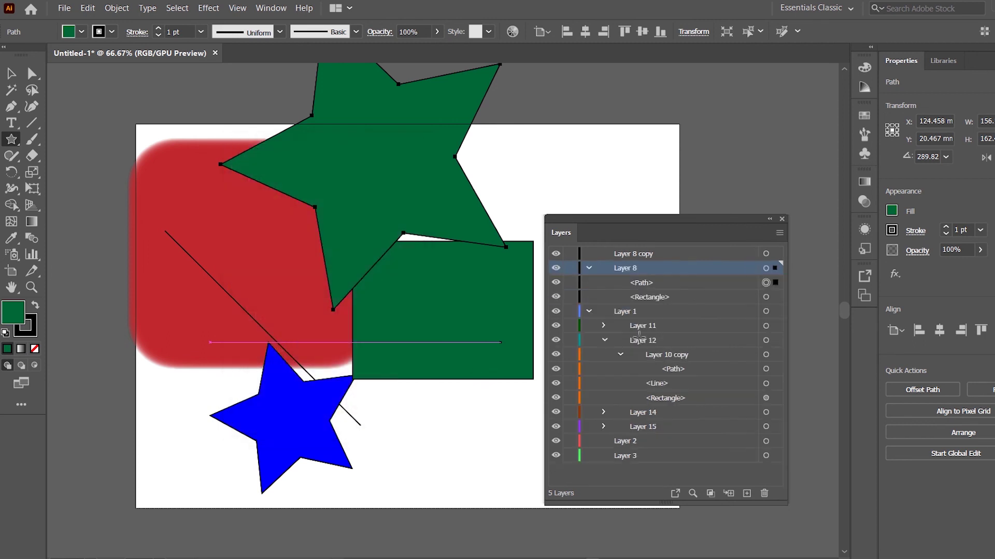
Expand and collapse Layer 11, and collapse Layer 8 to hide its path and rectangle in the layer list.
click(604, 326)
click(604, 326)
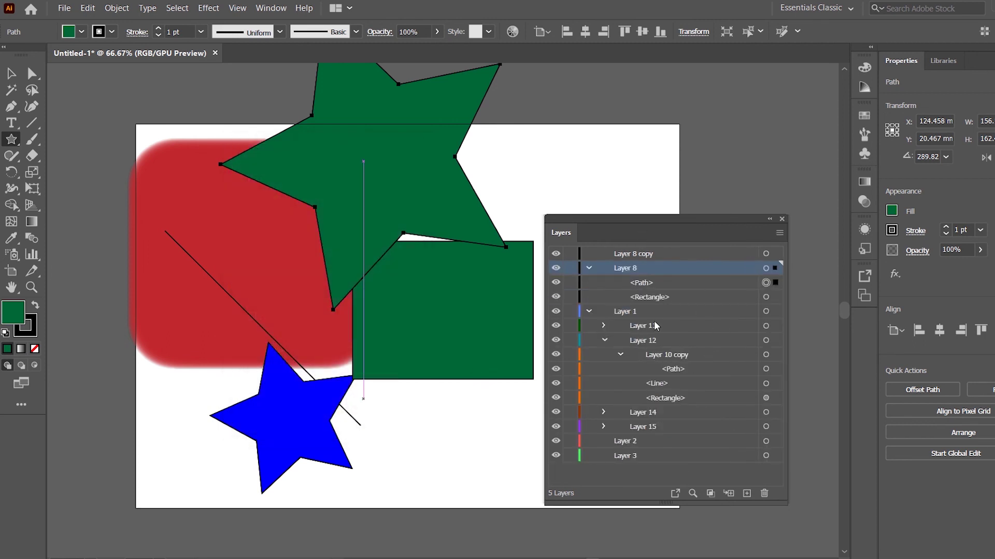
click(589, 268)
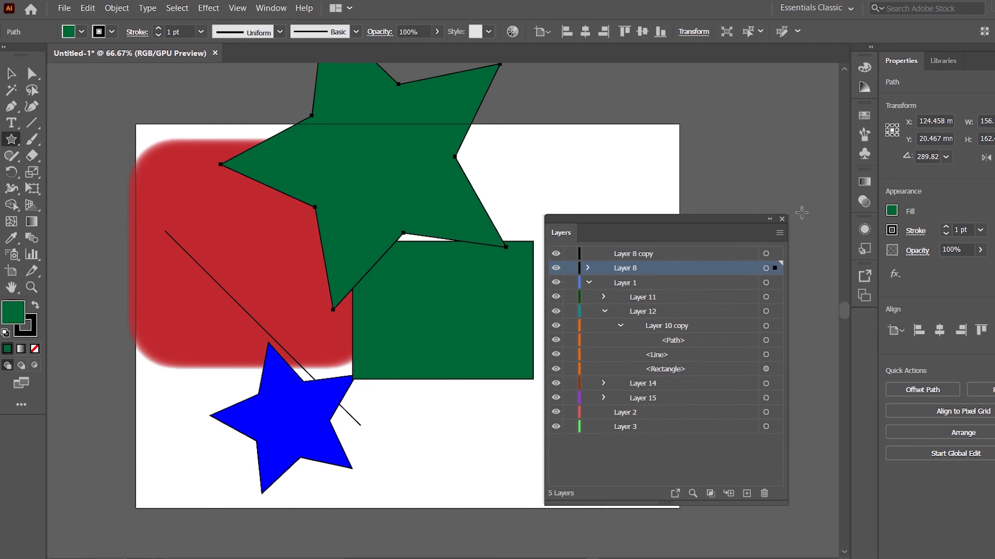
click(779, 232)
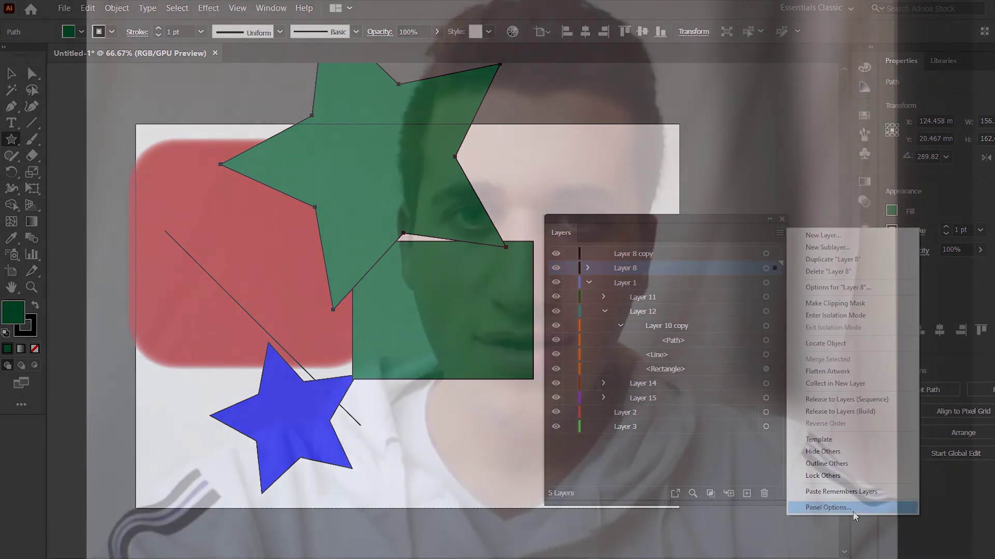